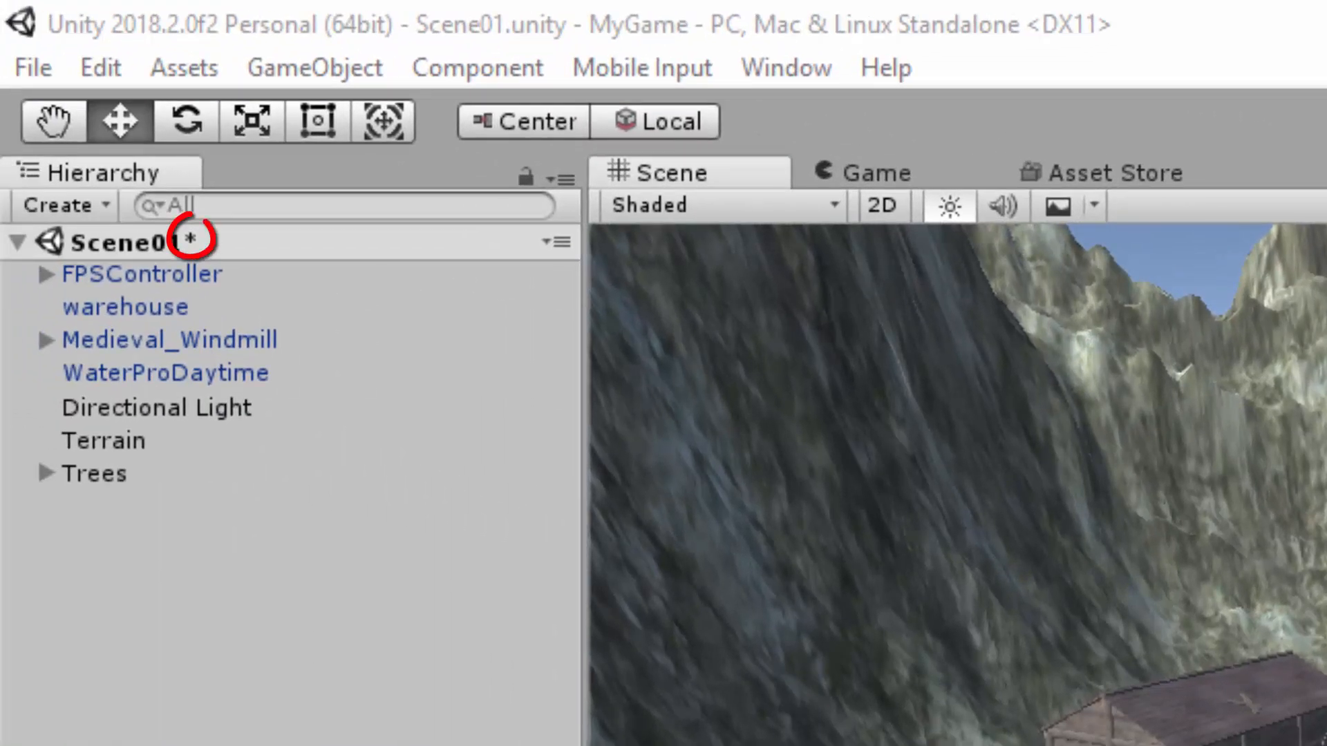
Save Scene01 and create a new scene, checking its default camera and light objects.
key(ctrl+s)
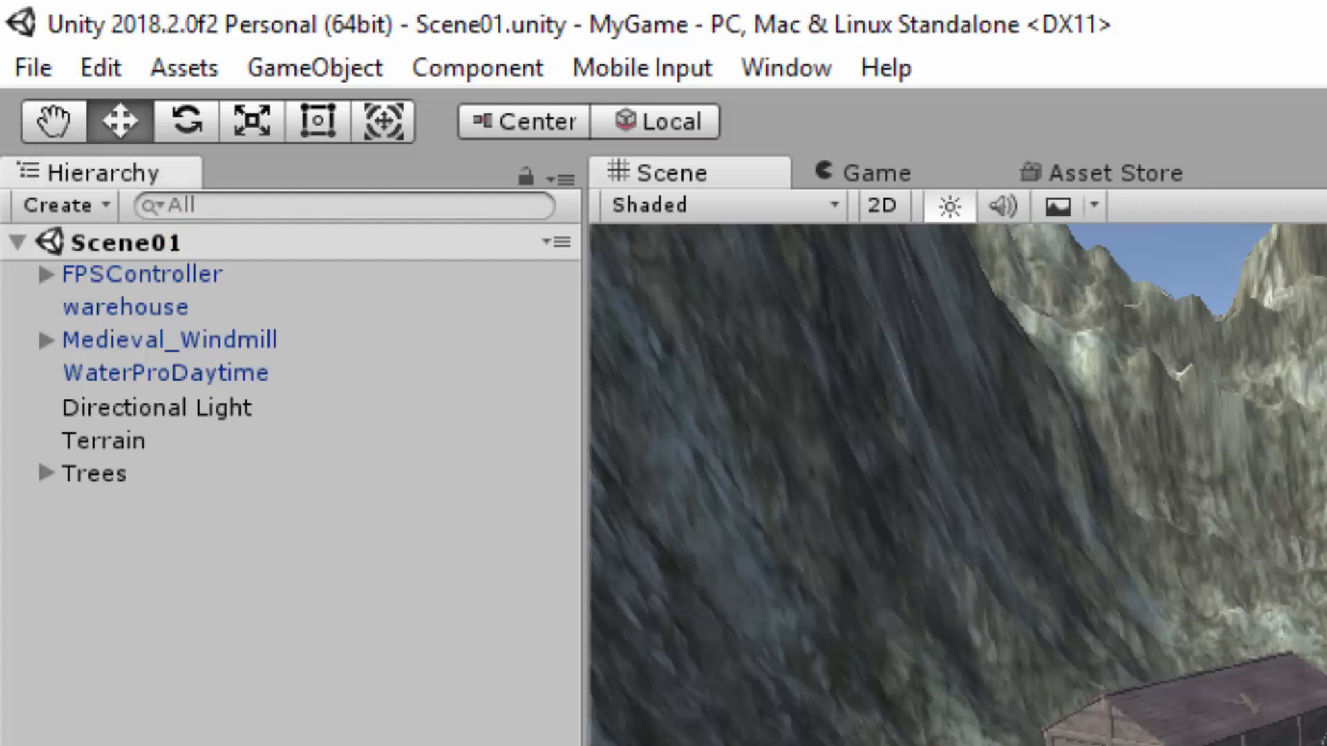
click(36, 72)
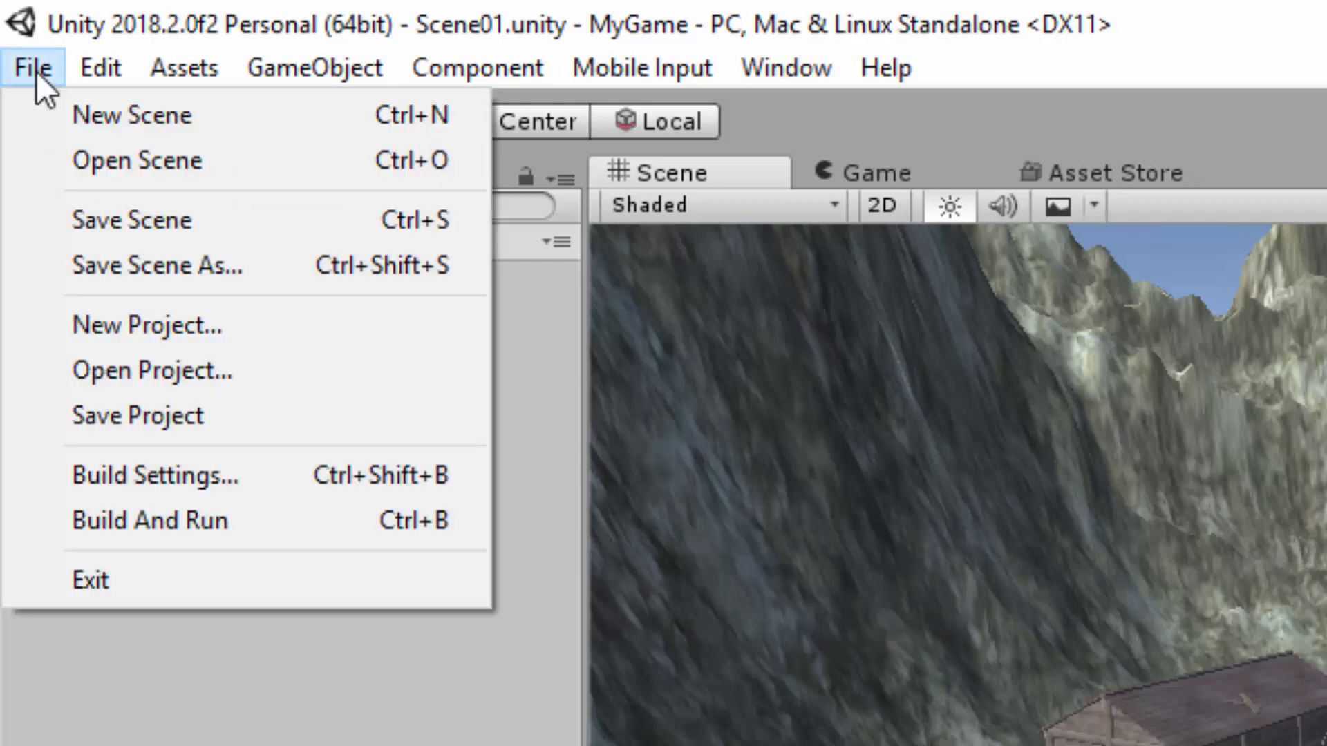
click(49, 116)
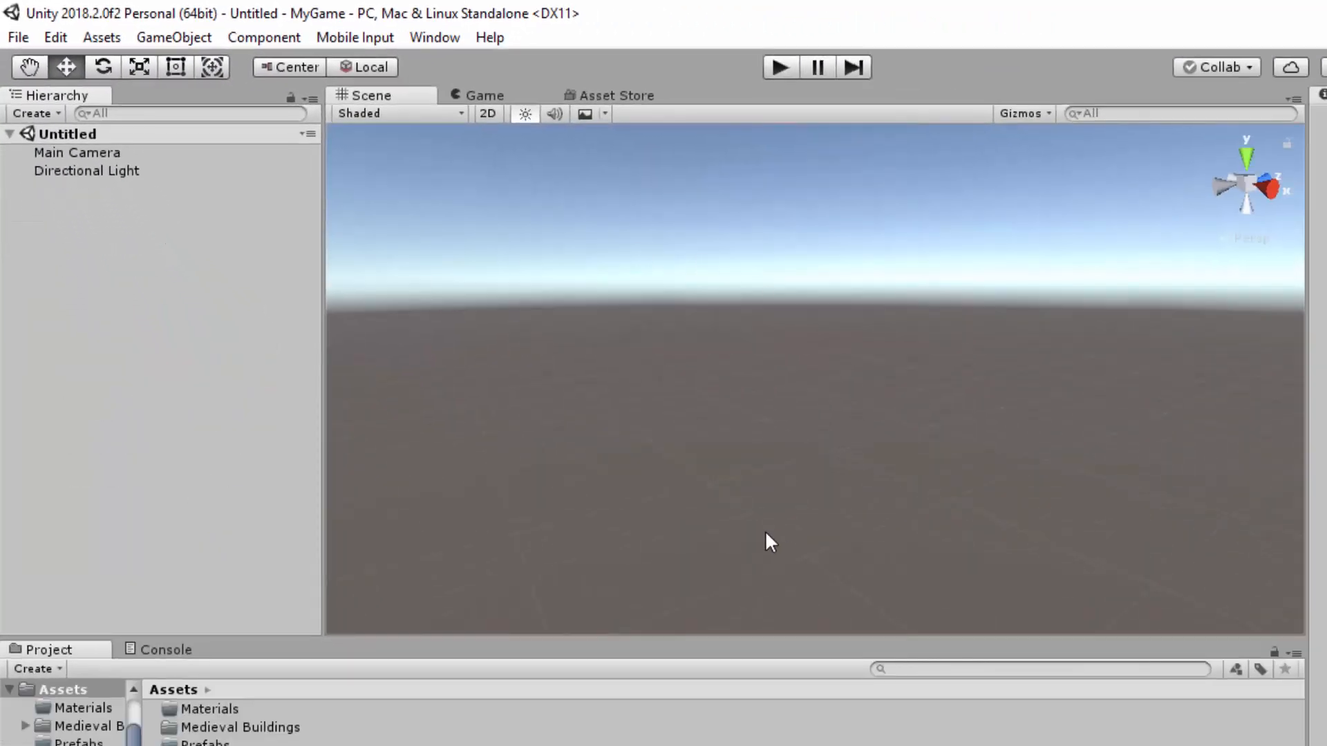
click(96, 151)
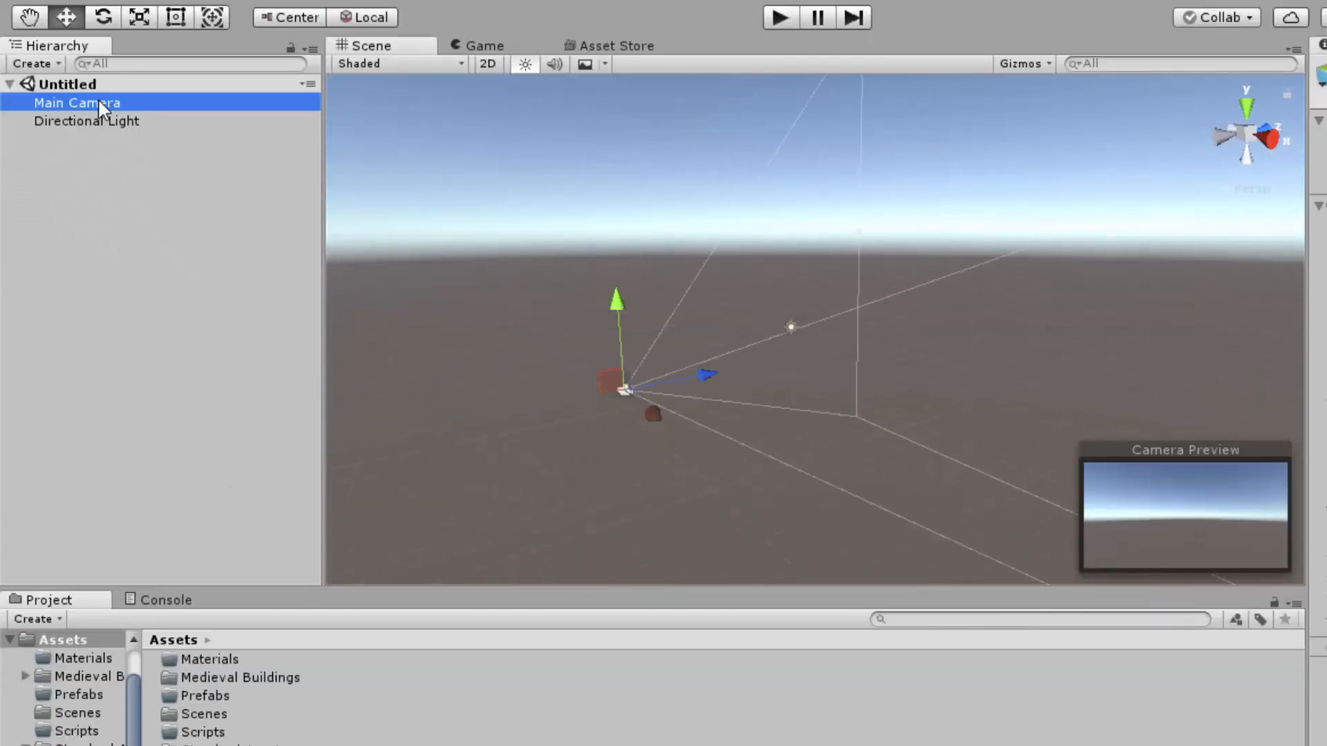
click(87, 121)
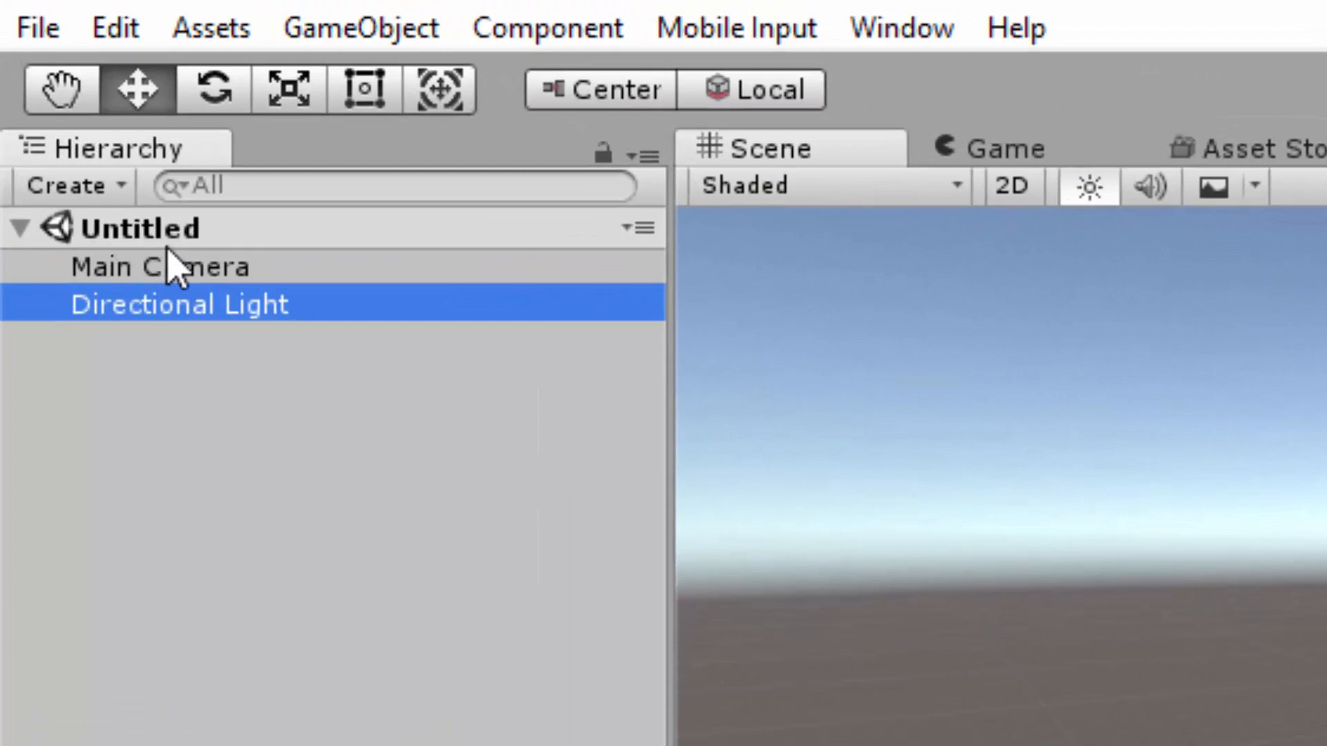
Save the new scene as Scene02 in the project's Scenes folder.
click(47, 31)
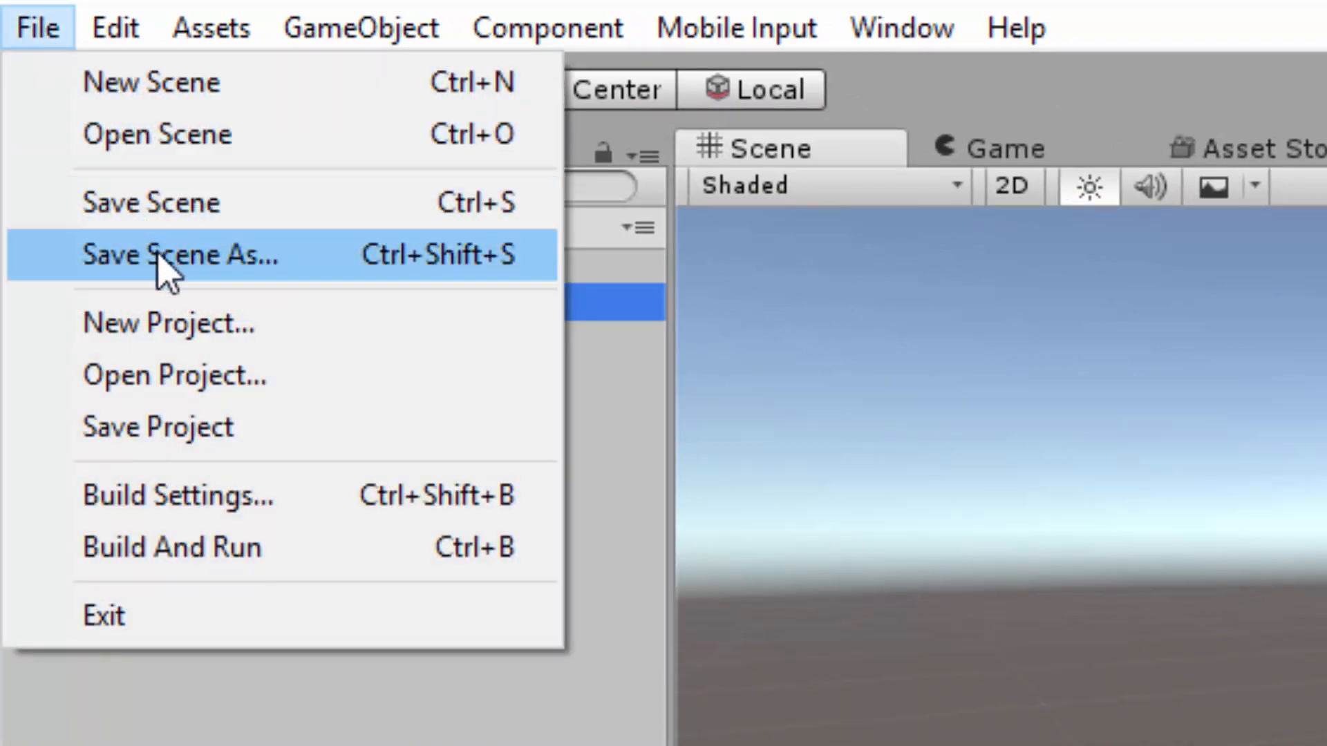
click(121, 257)
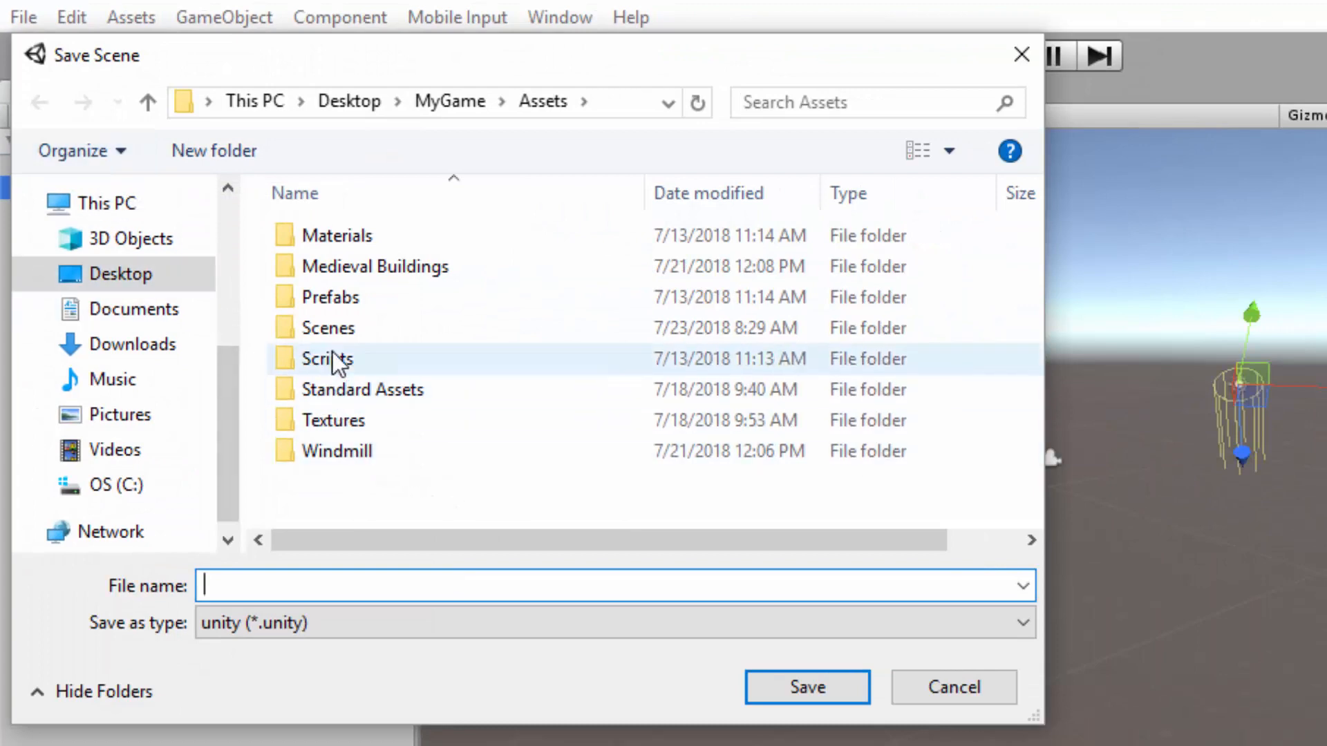
double_click(322, 333)
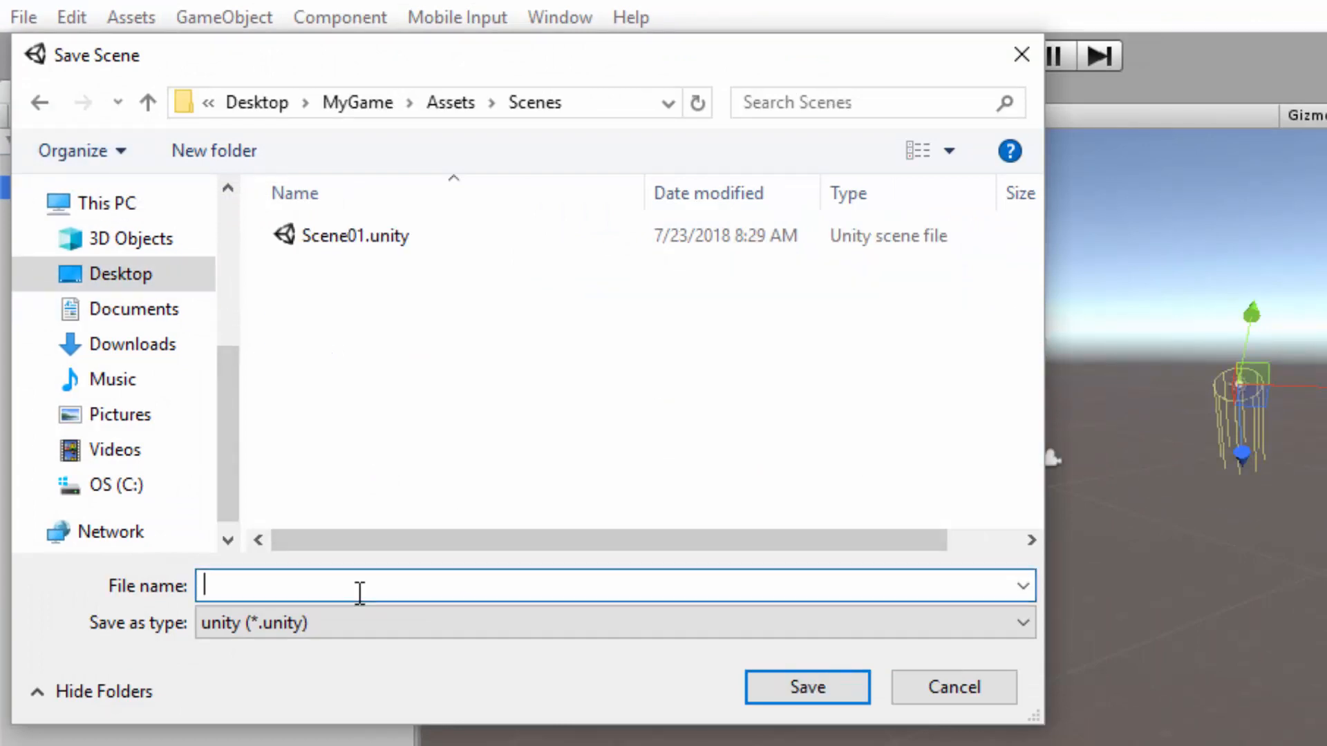
text(Scene02)
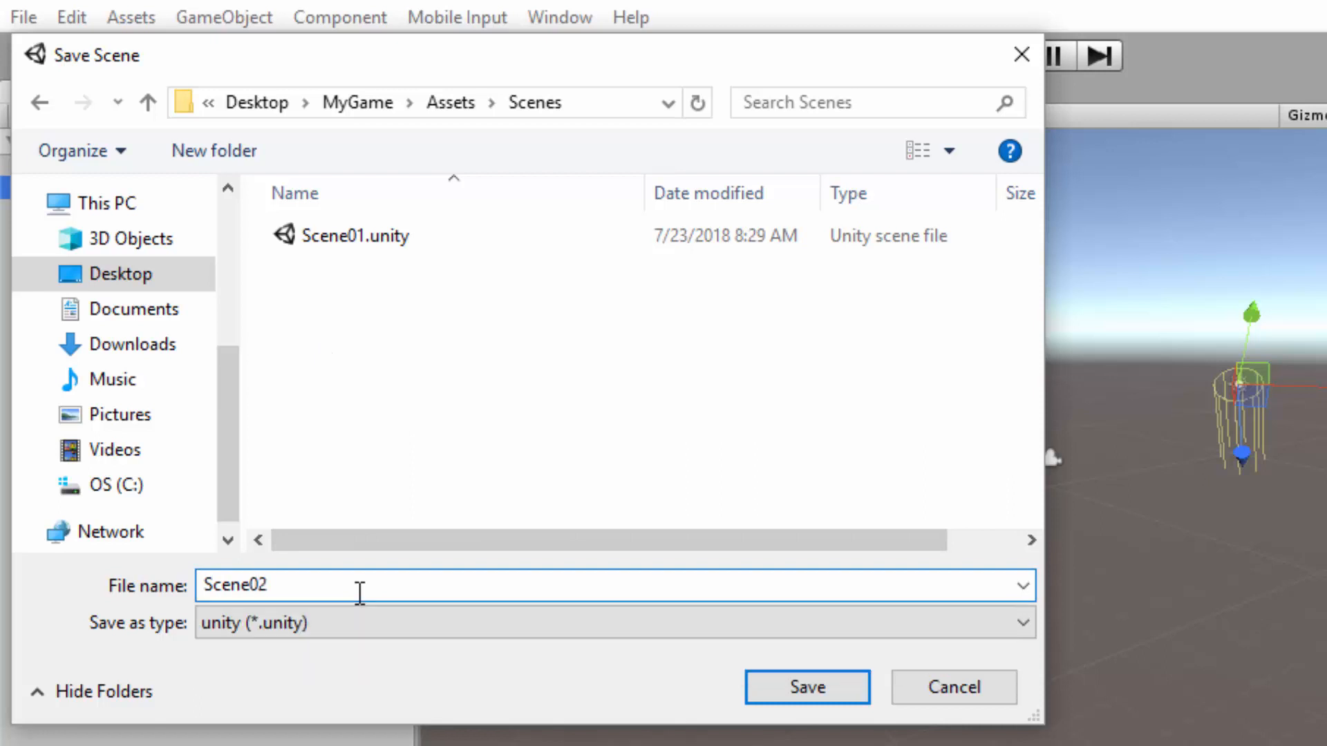
click(793, 694)
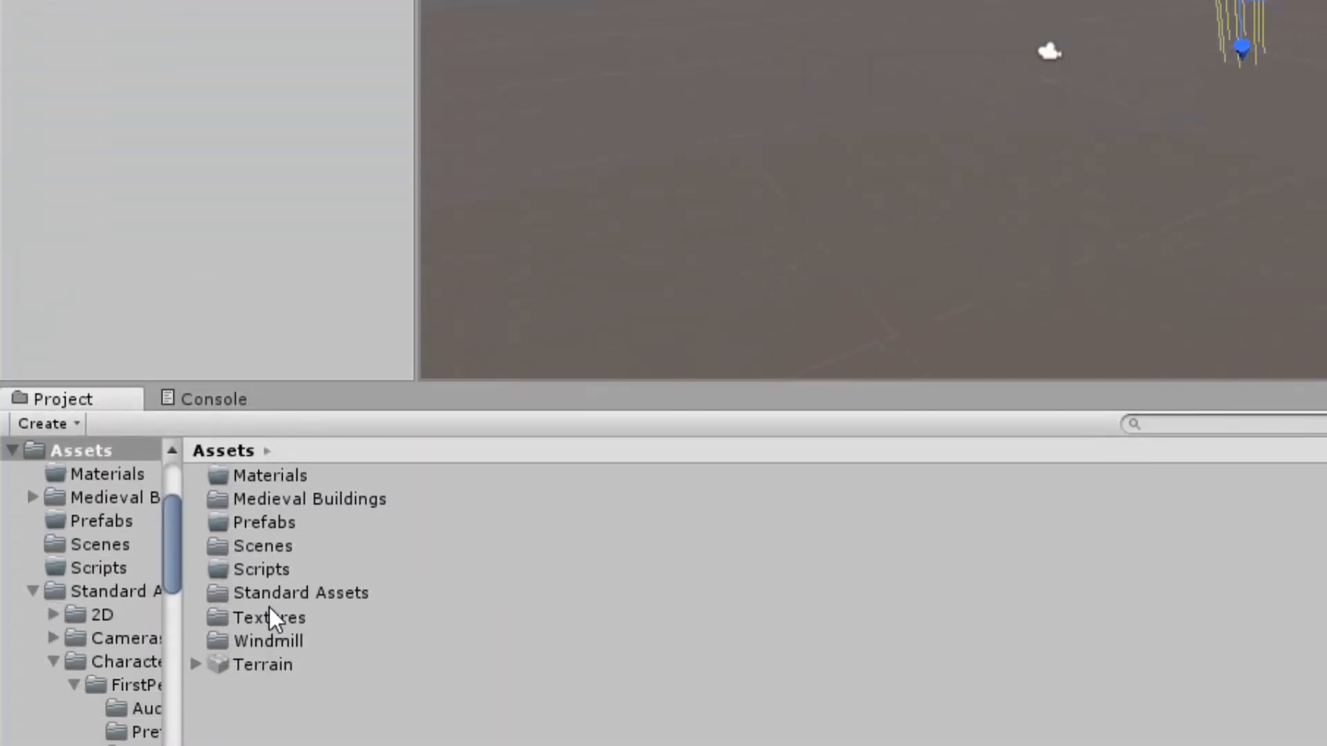
Open Scene01 from the Scenes folder to view its island, and return to Scene02 with the Main Camera framed.
double_click(267, 490)
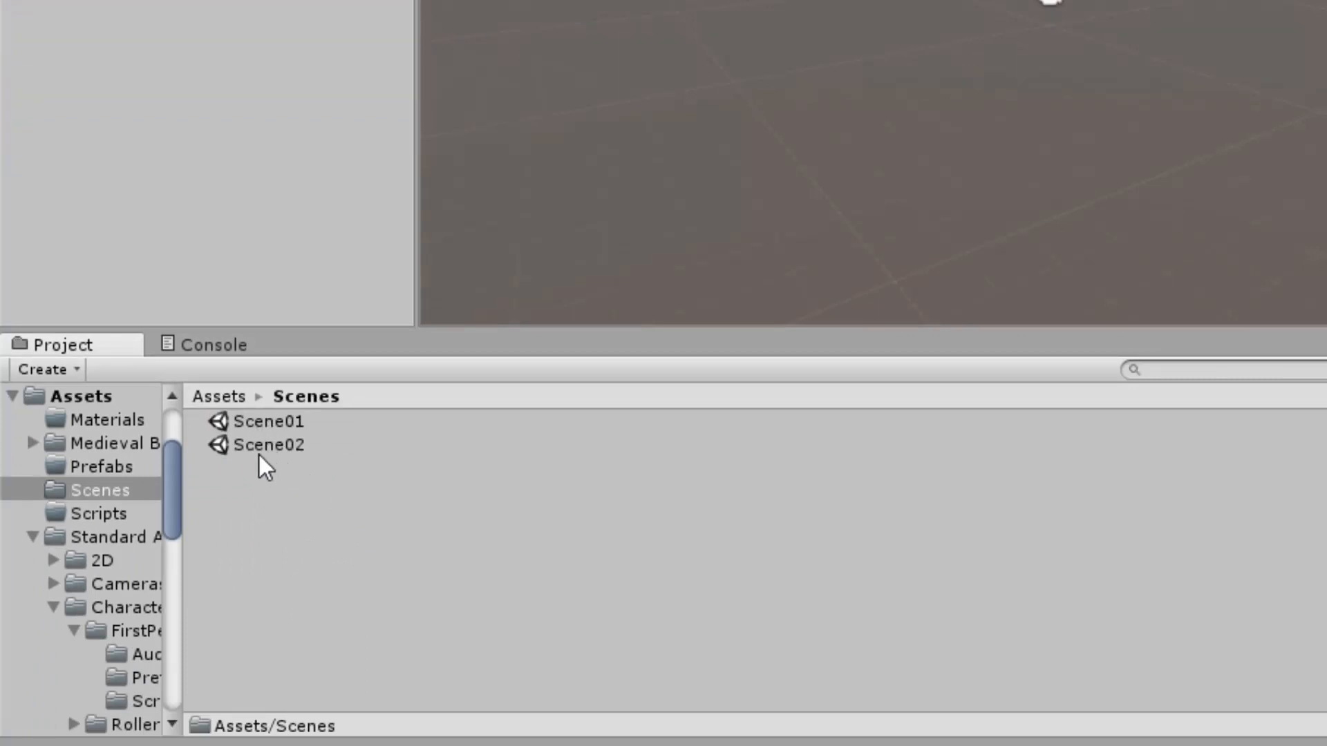
double_click(275, 421)
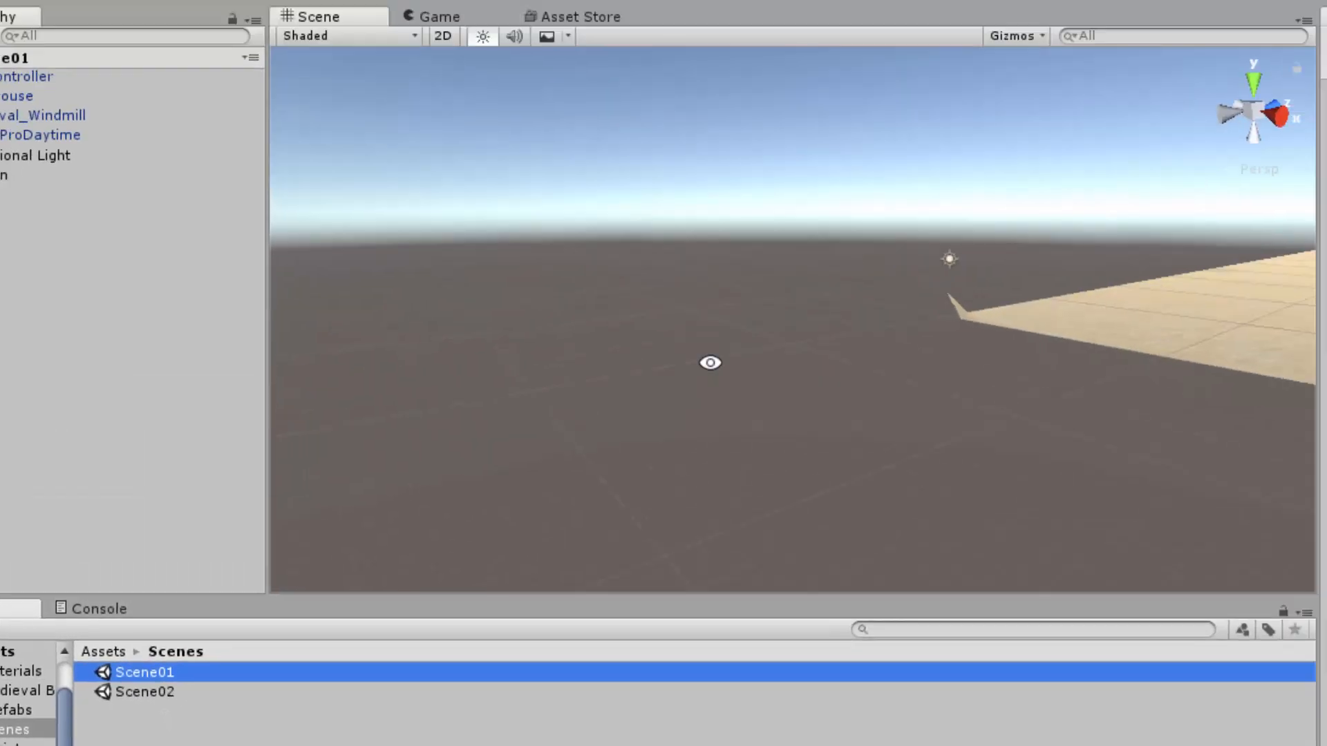
scroll(1121, 496, down, 10)
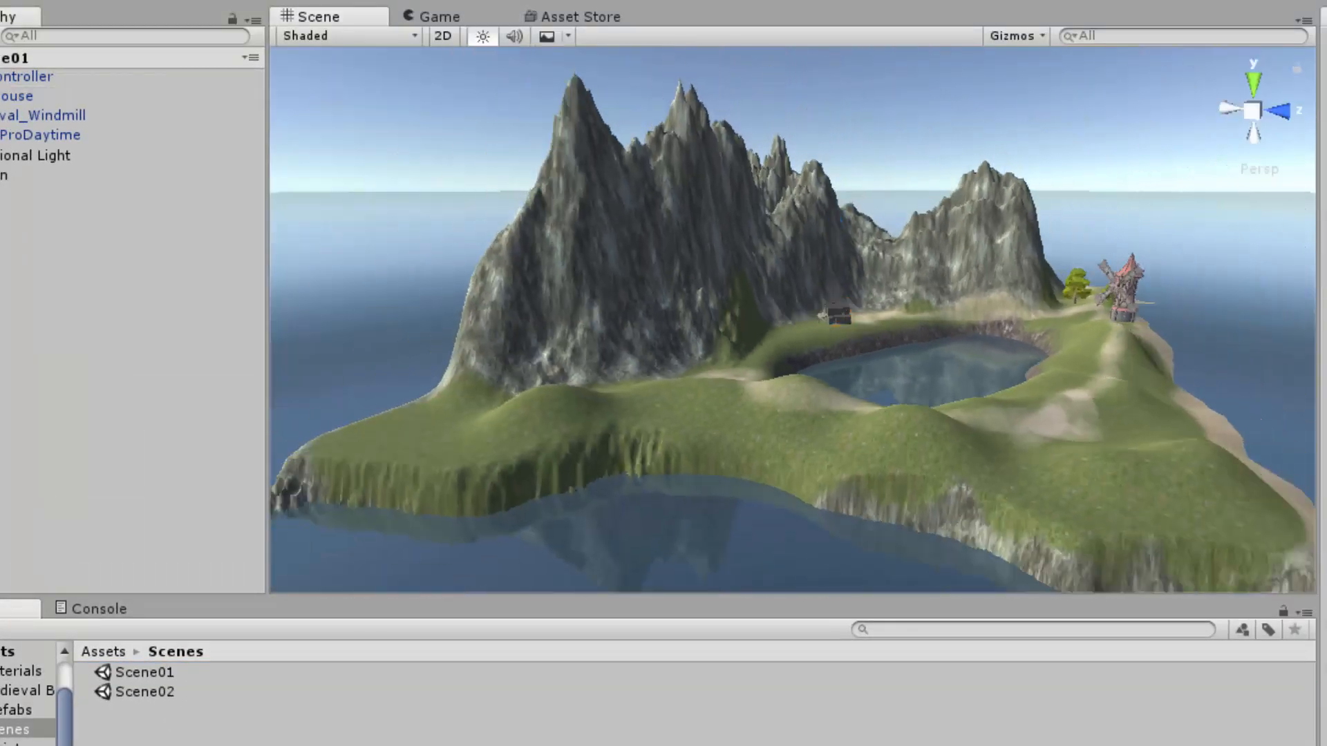
double_click(130, 692)
double_click(21, 78)
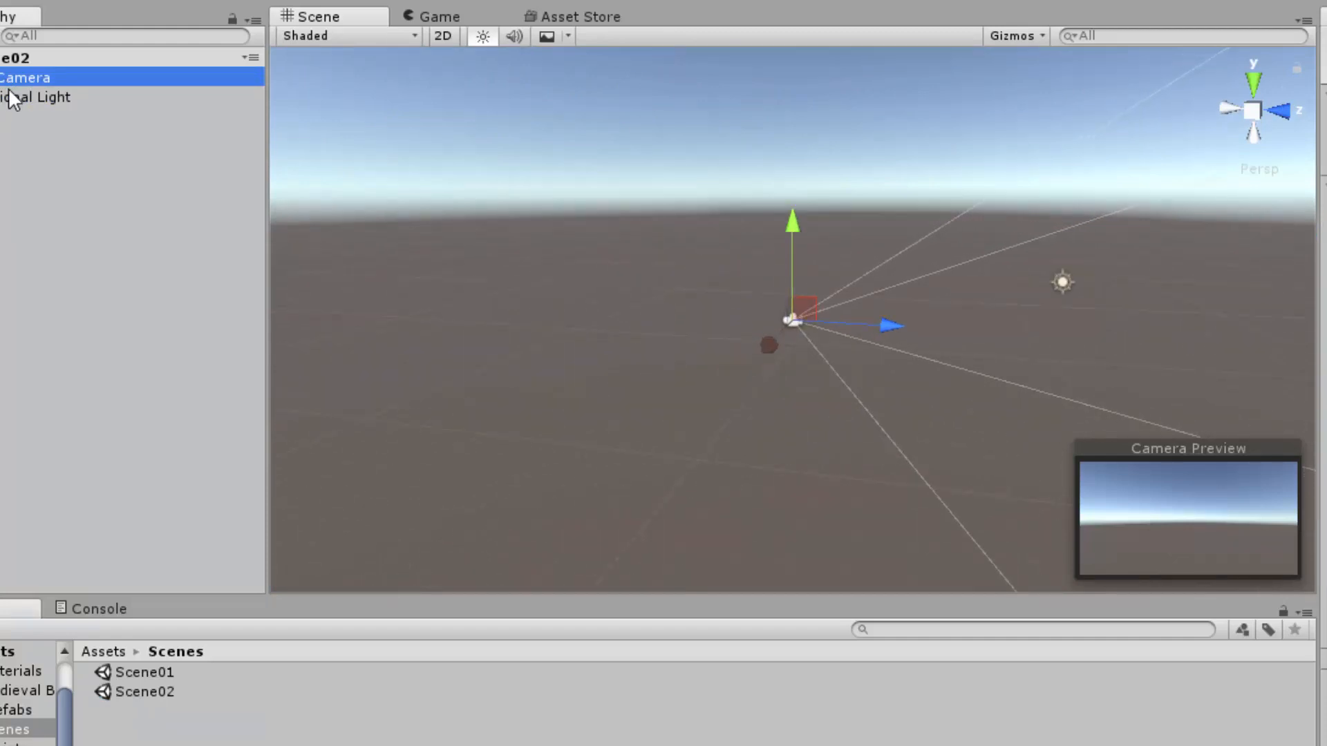
Add a 3D cube to Scene02 and reset its position to the origin.
click(36, 278)
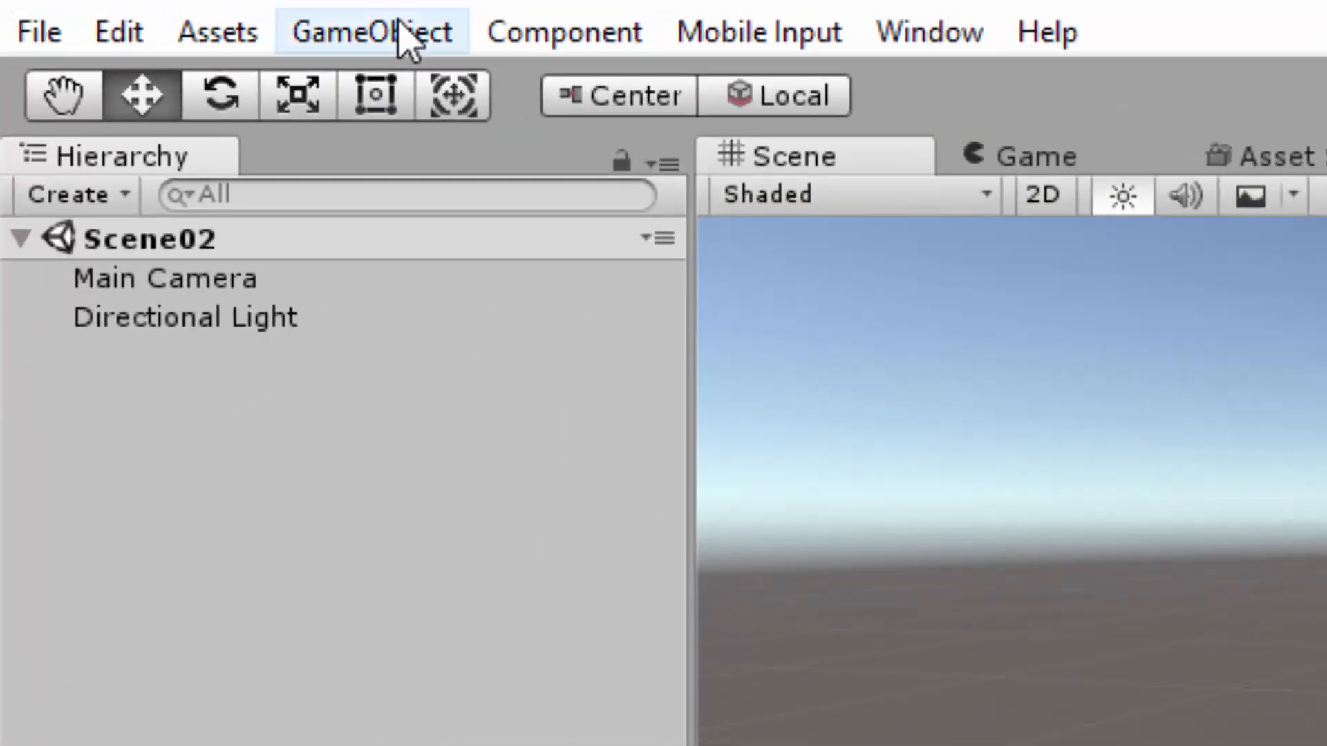
click(187, 15)
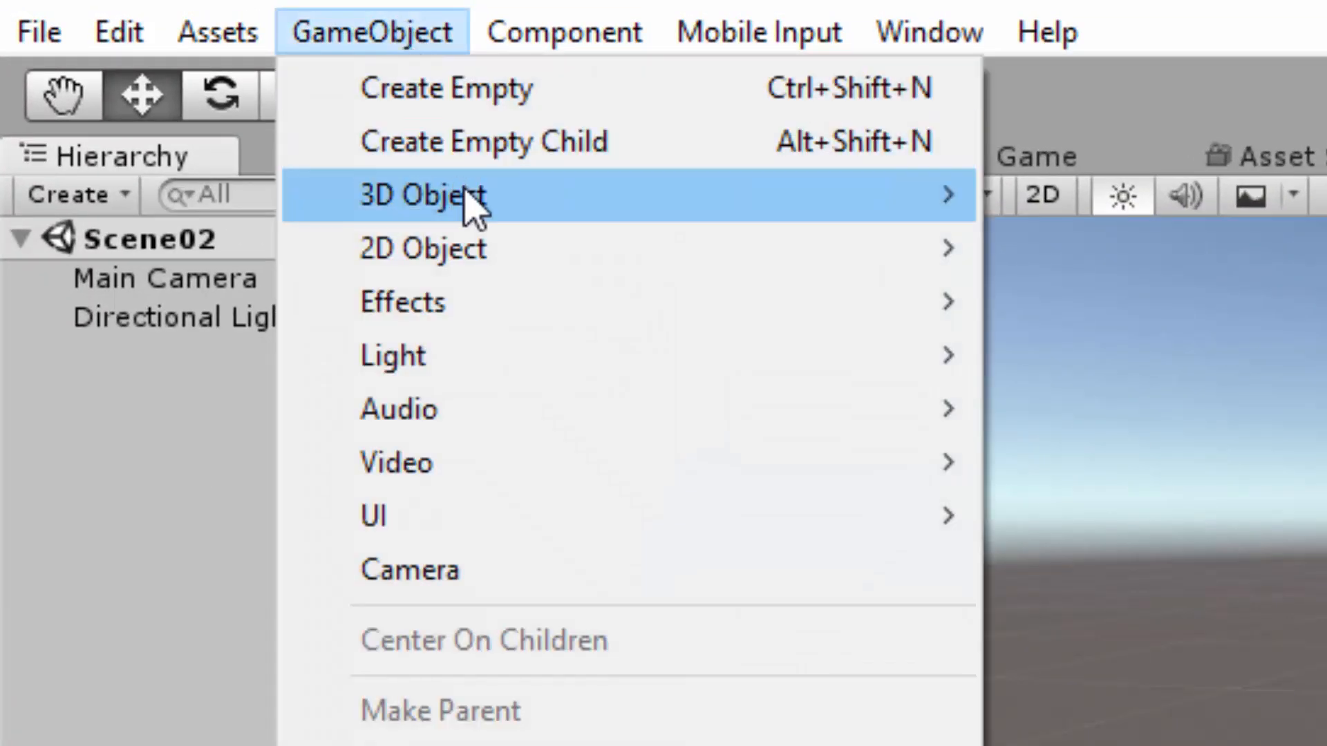
mouse_move(477, 207)
click(1086, 194)
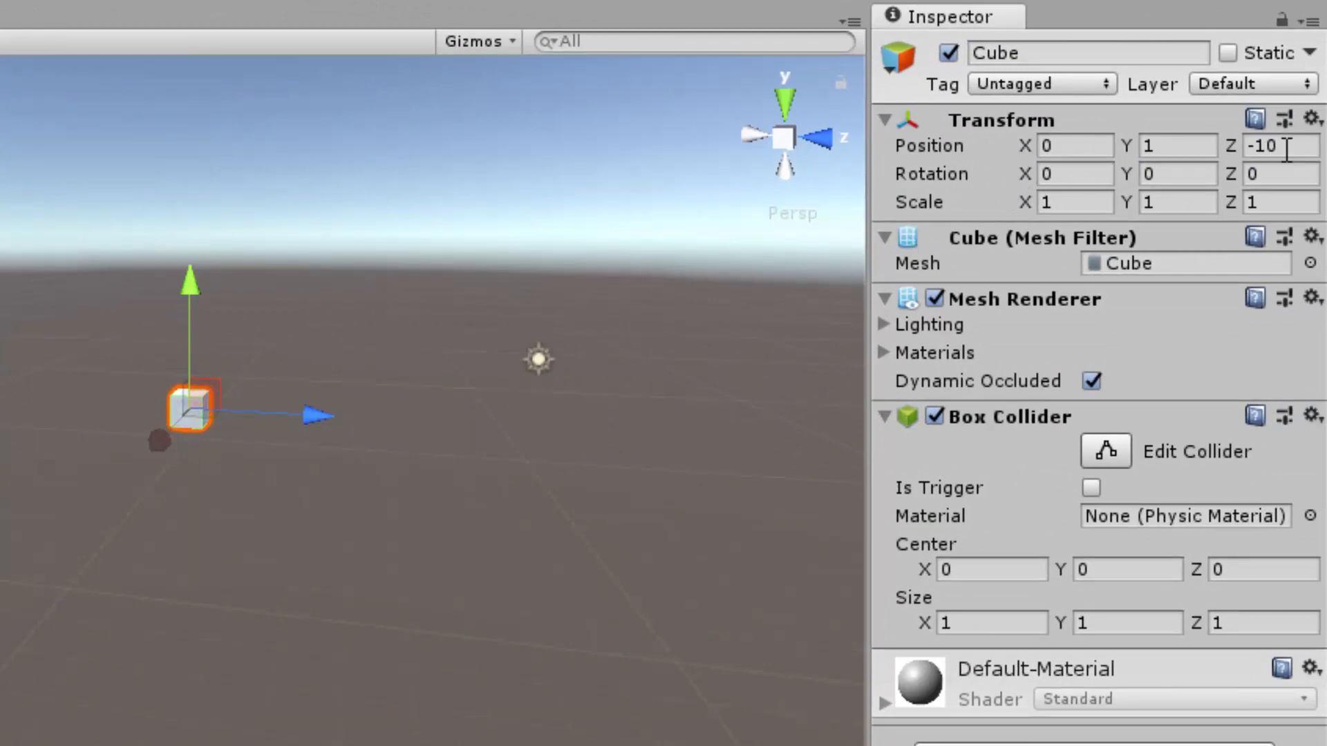
click(1313, 121)
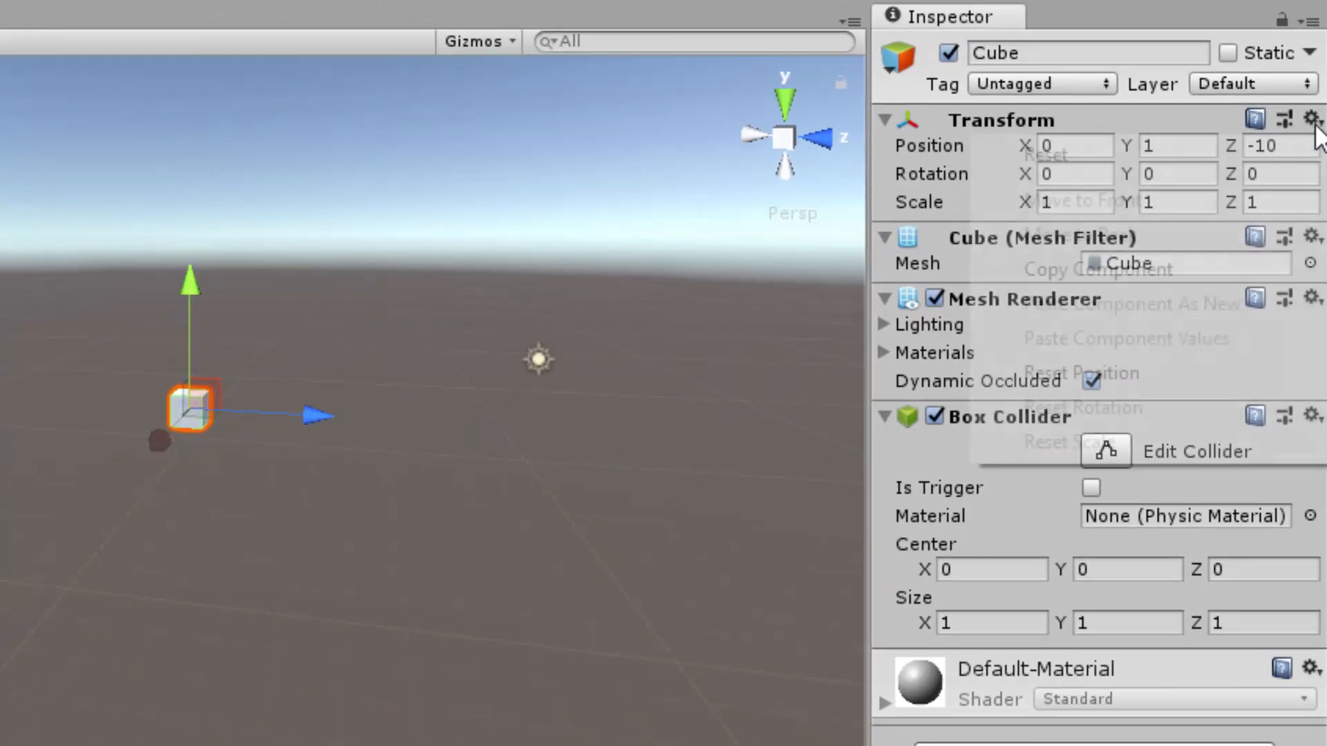
click(1142, 377)
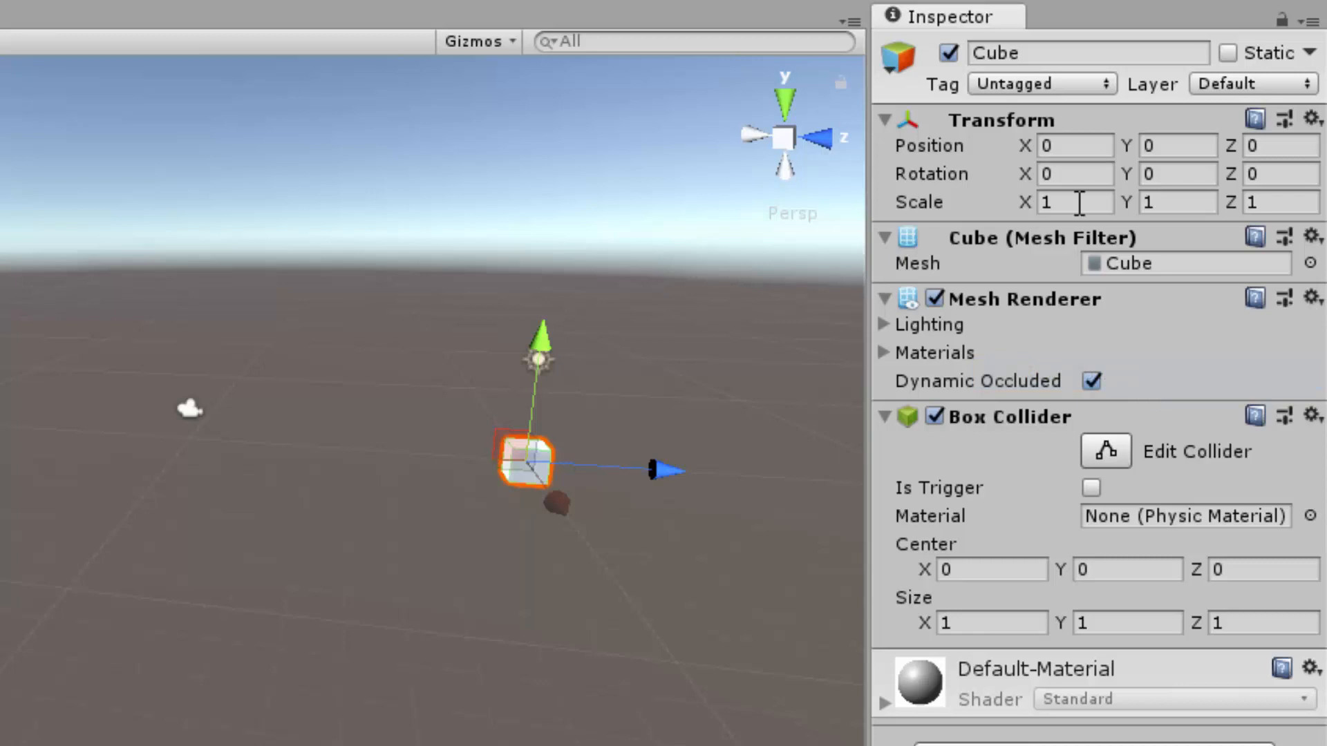
Set the cube's scale to X 20, Y 0.5 and Z 16.
click(1079, 203)
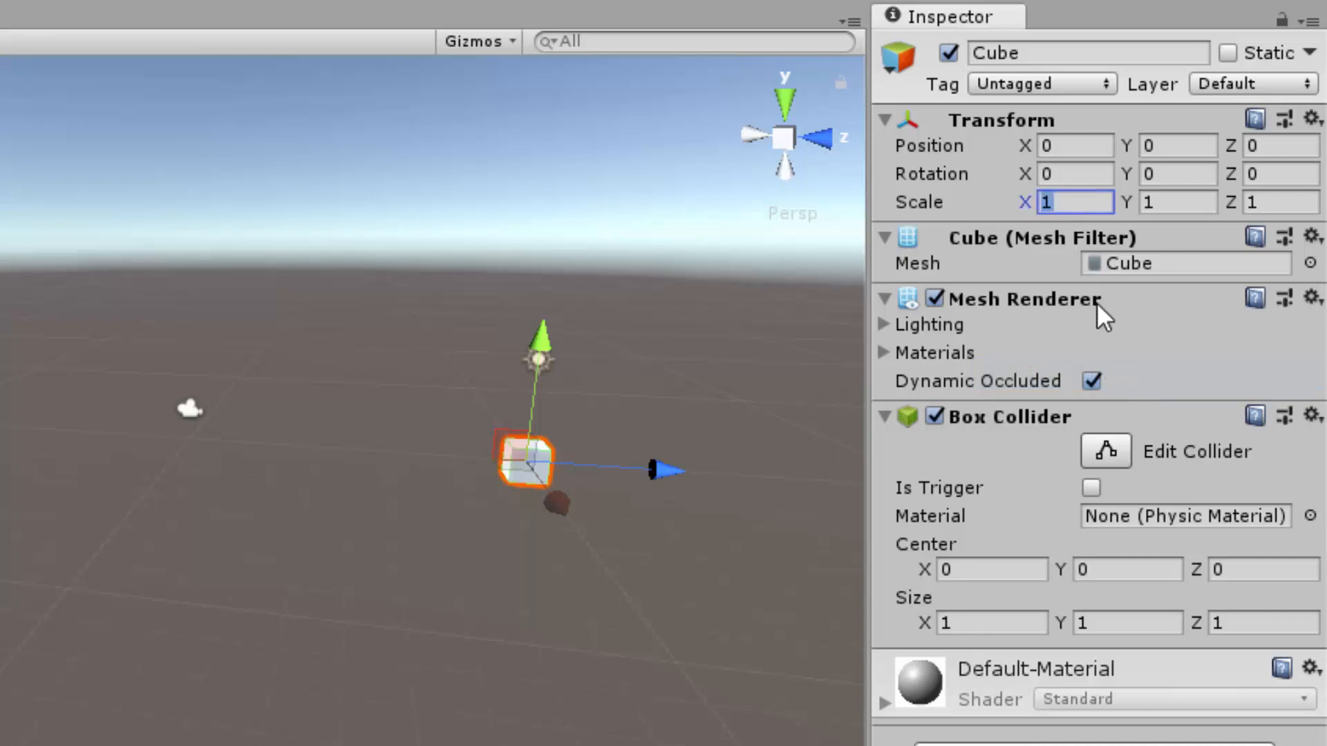
text(20)
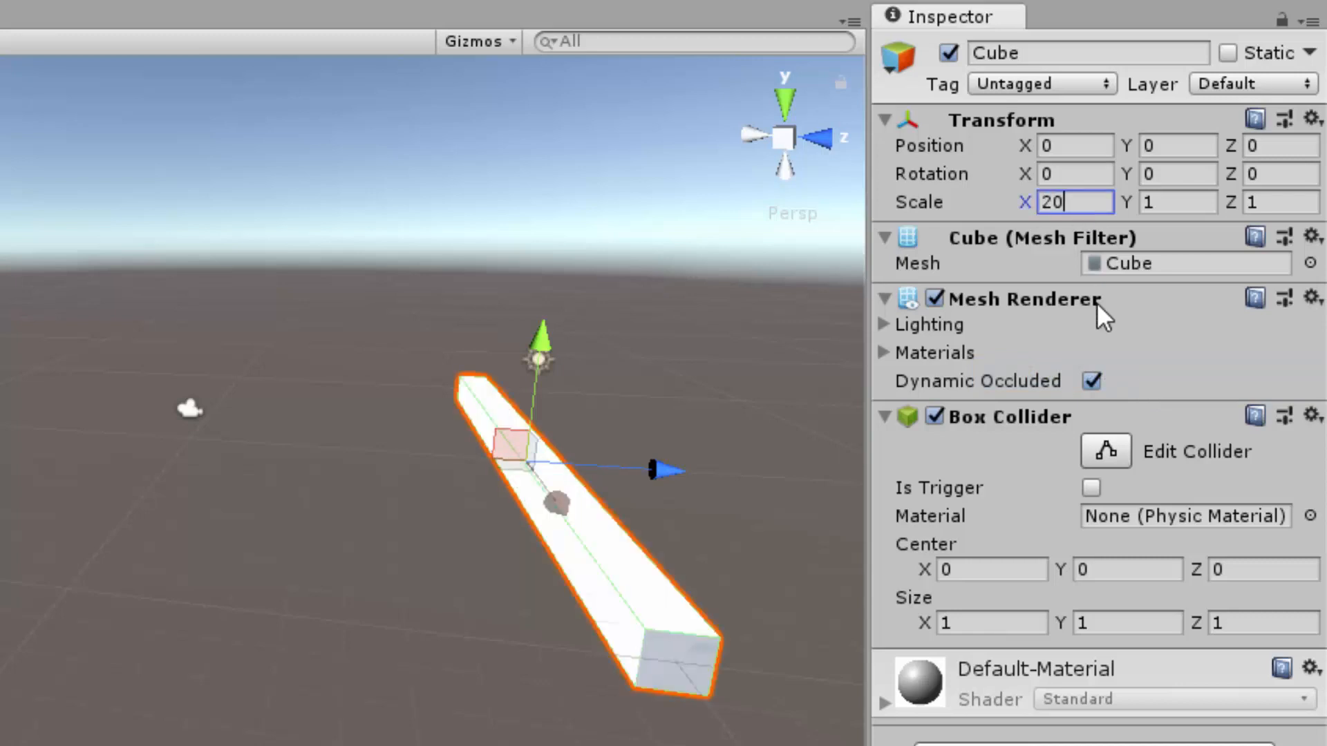
key(Tab)
text(0.5)
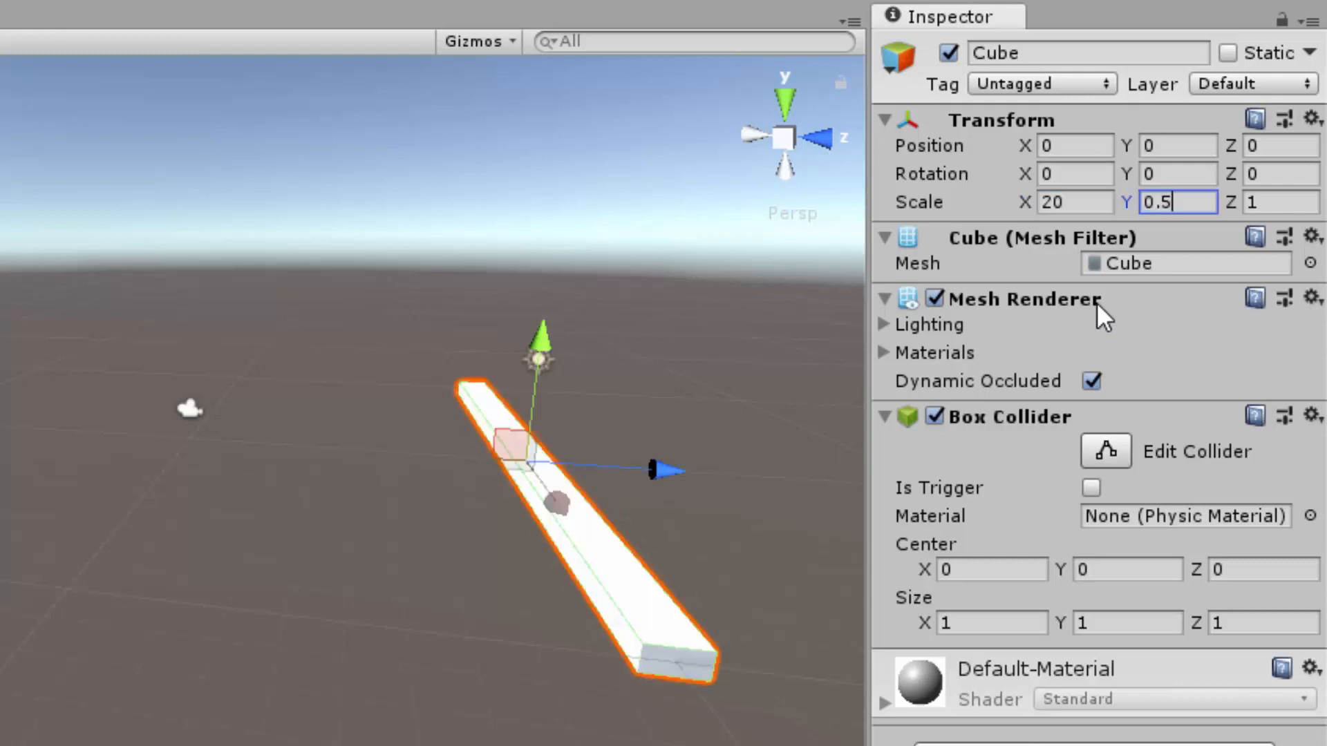
key(Tab)
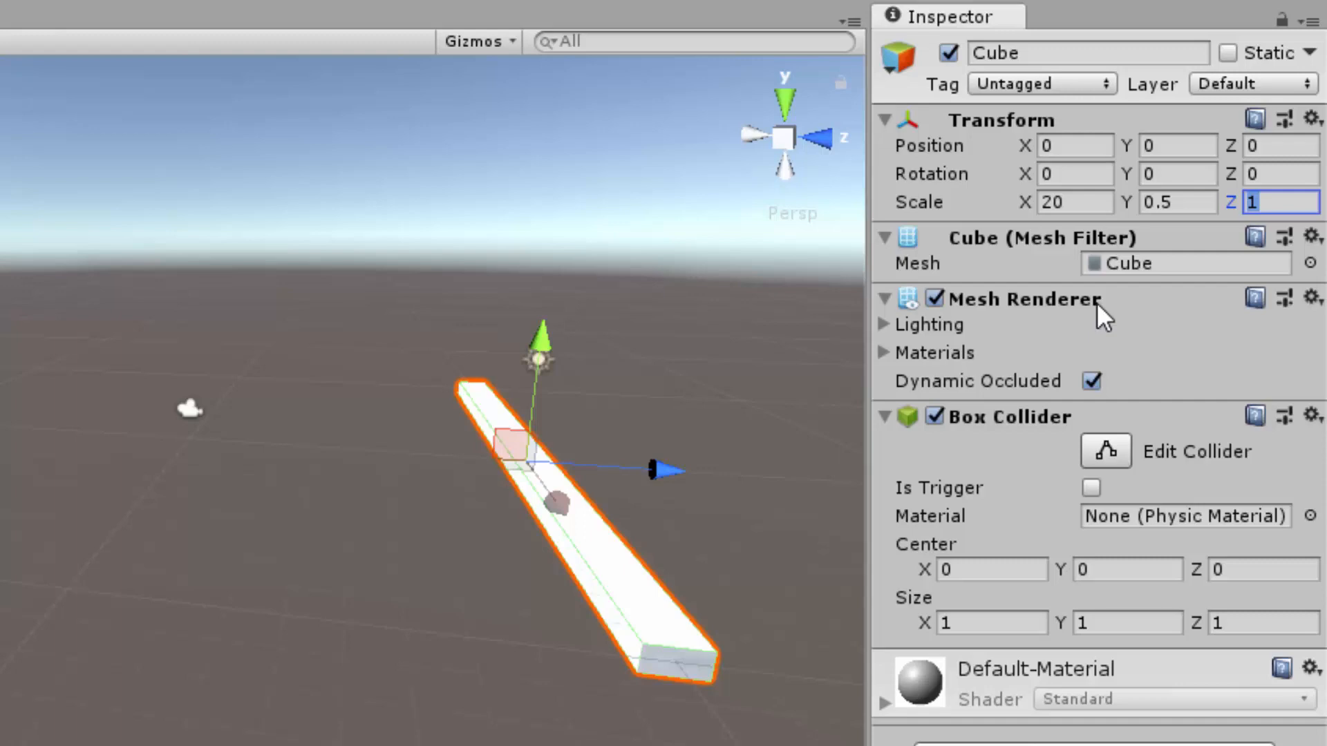
text(16)
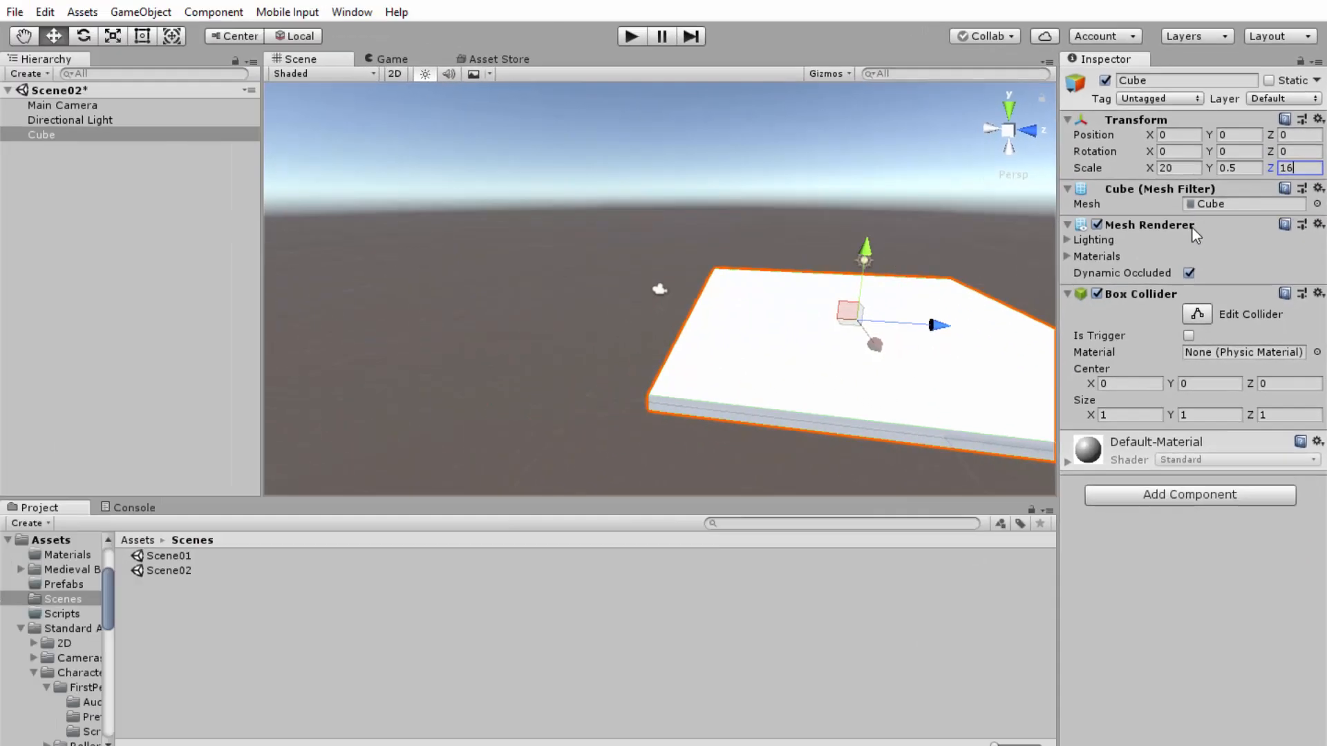
Rename the flattened cube as Floor.
double_click(46, 134)
scroll(521, 429, up, 6)
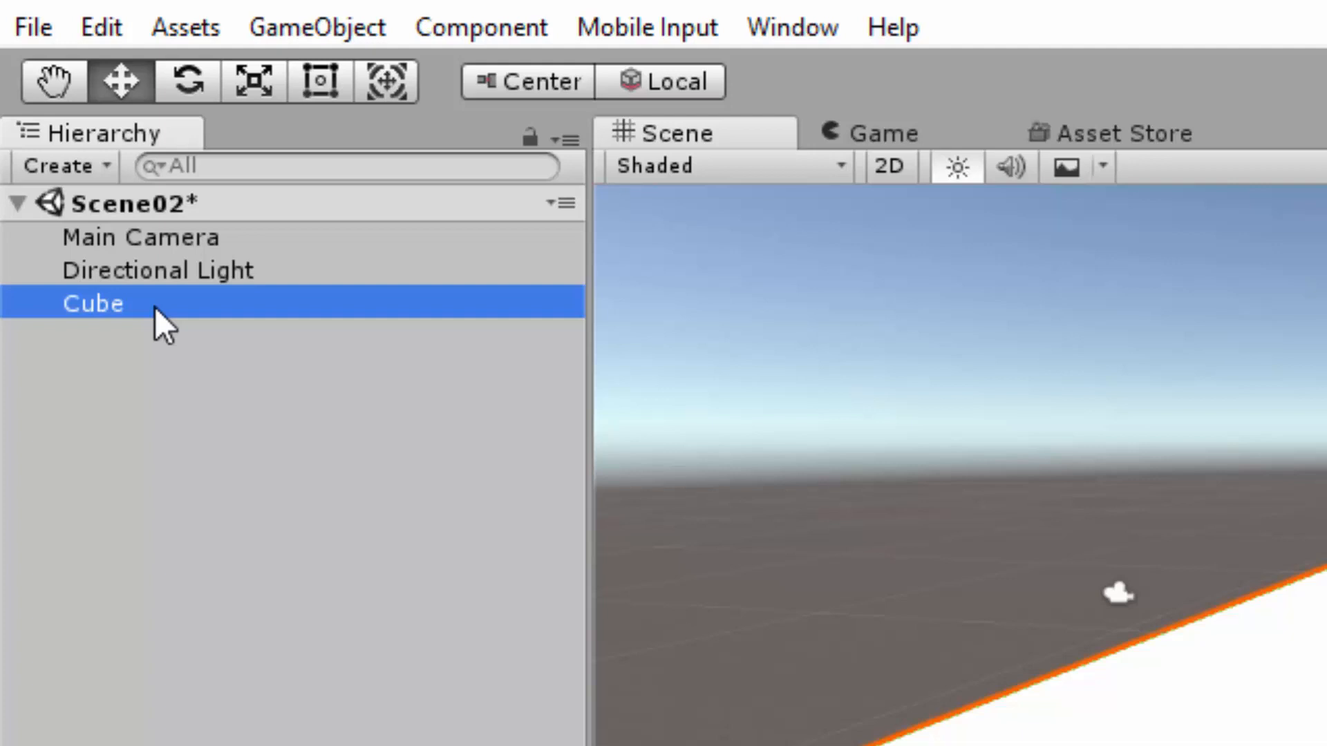
click(155, 307)
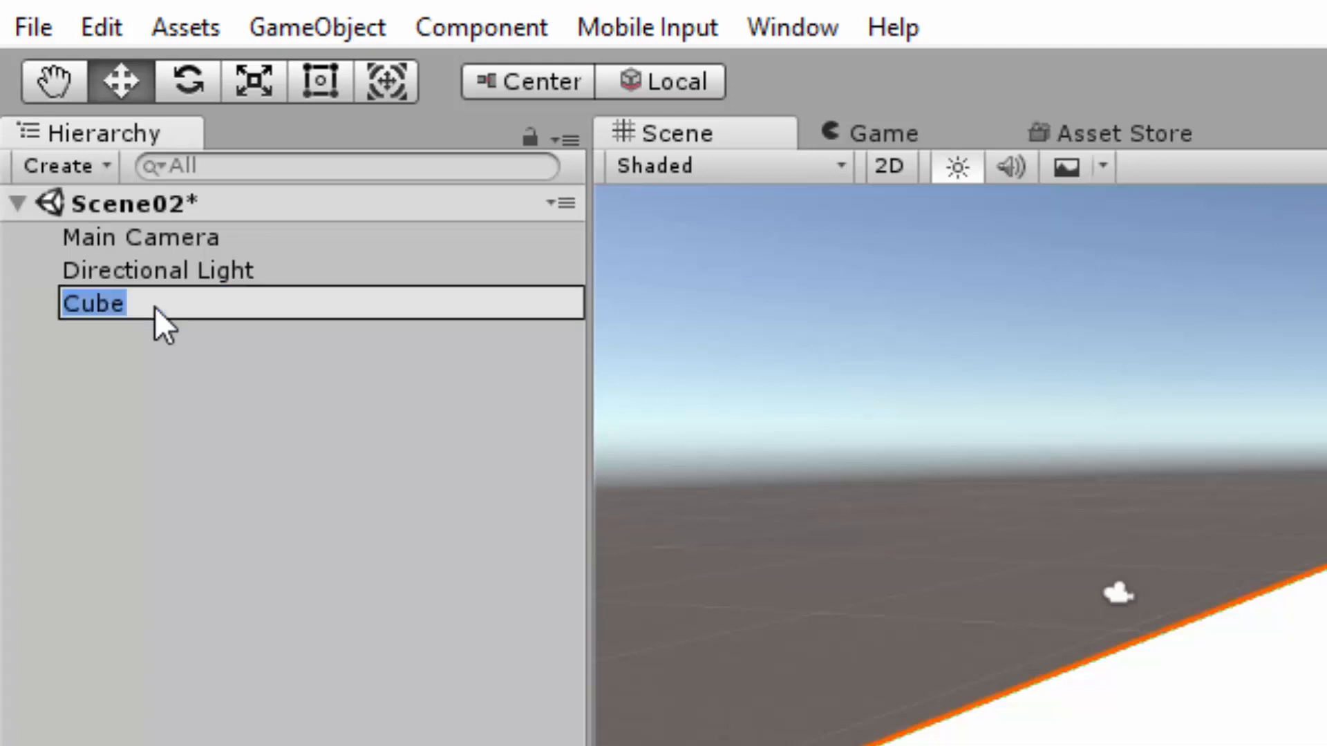
text(Floor)
key(Return)
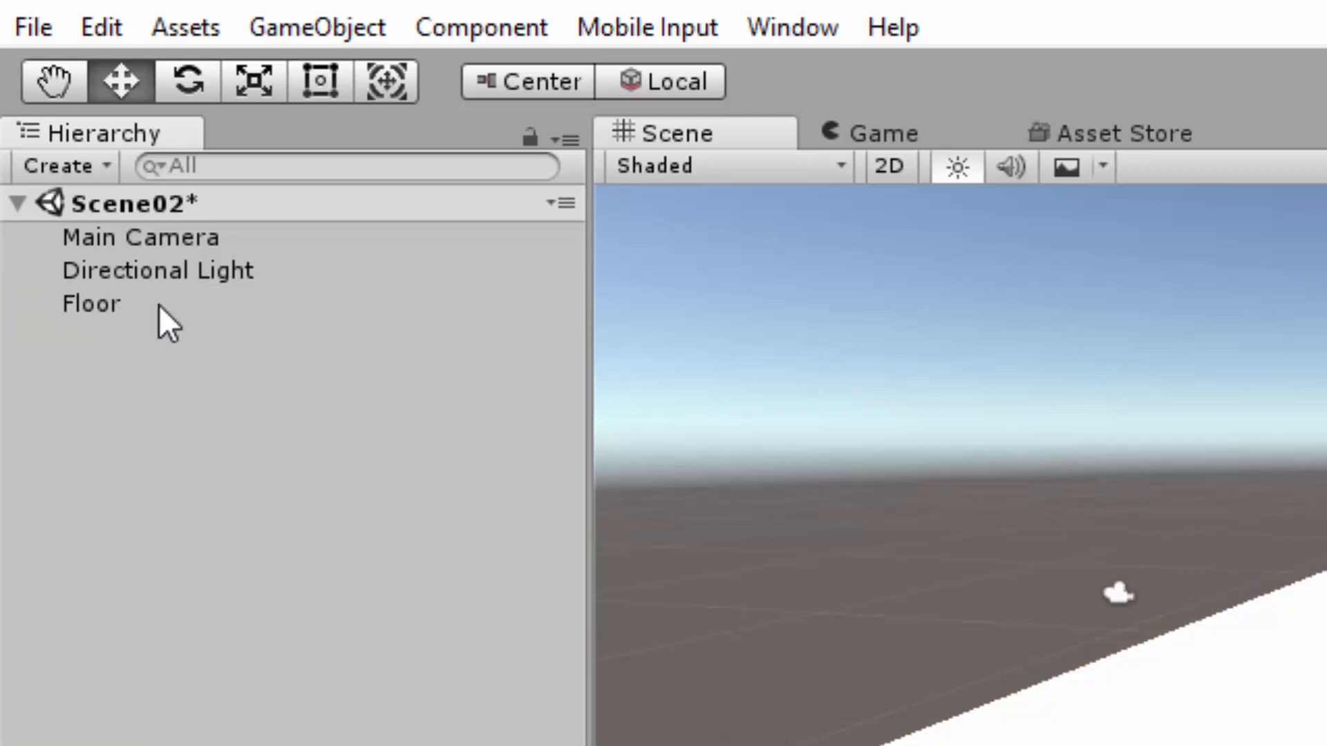
Duplicate Floor and raise the copy straight above it to a Y position of about 6.1.
click(159, 305)
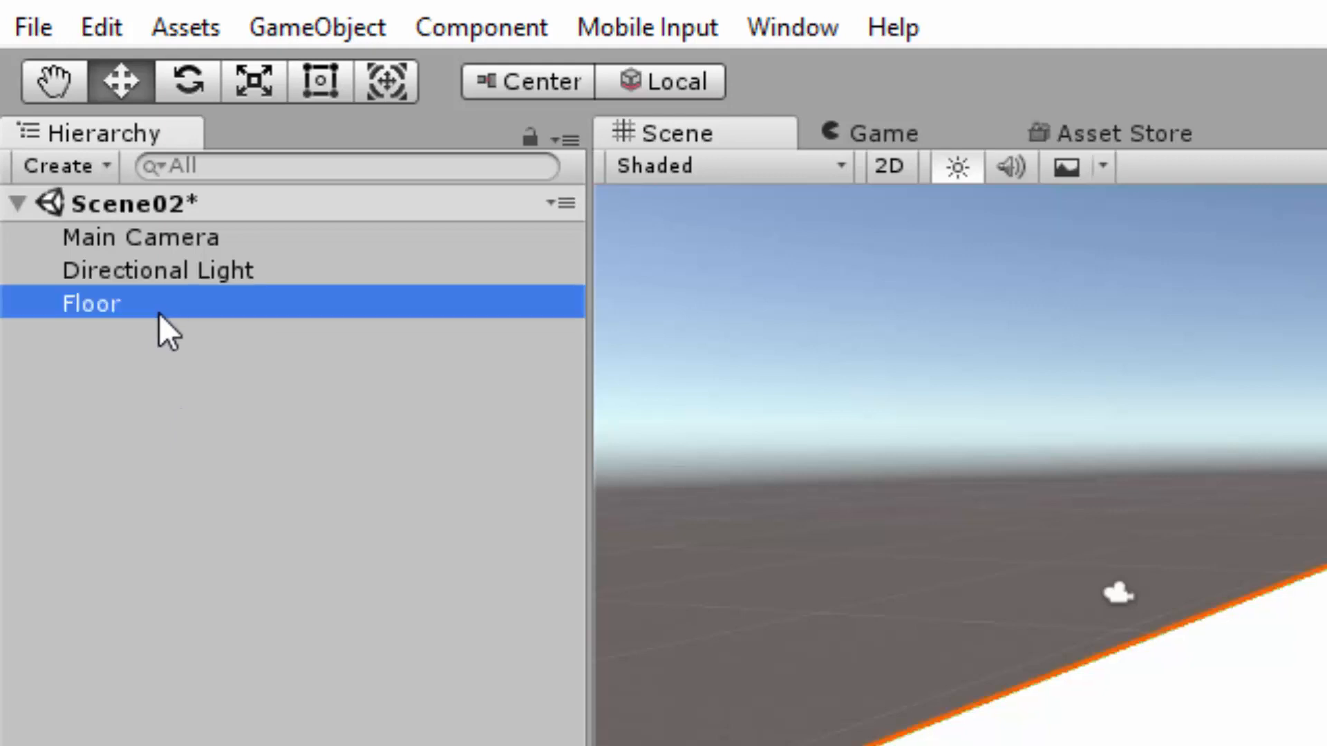
key(ctrl+d)
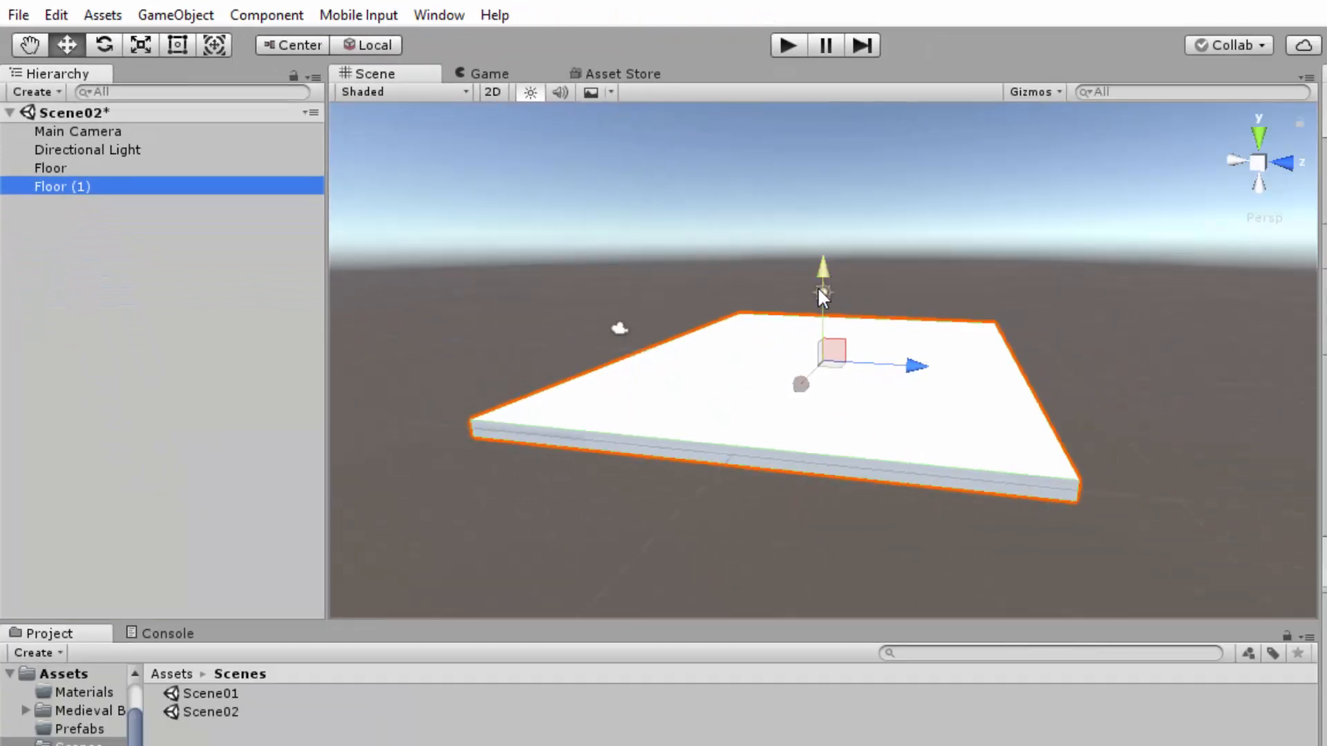
drag(821, 275, 814, 135)
Rename the raised floor copy as Ceiling and set its Y position to 7.
click(89, 187)
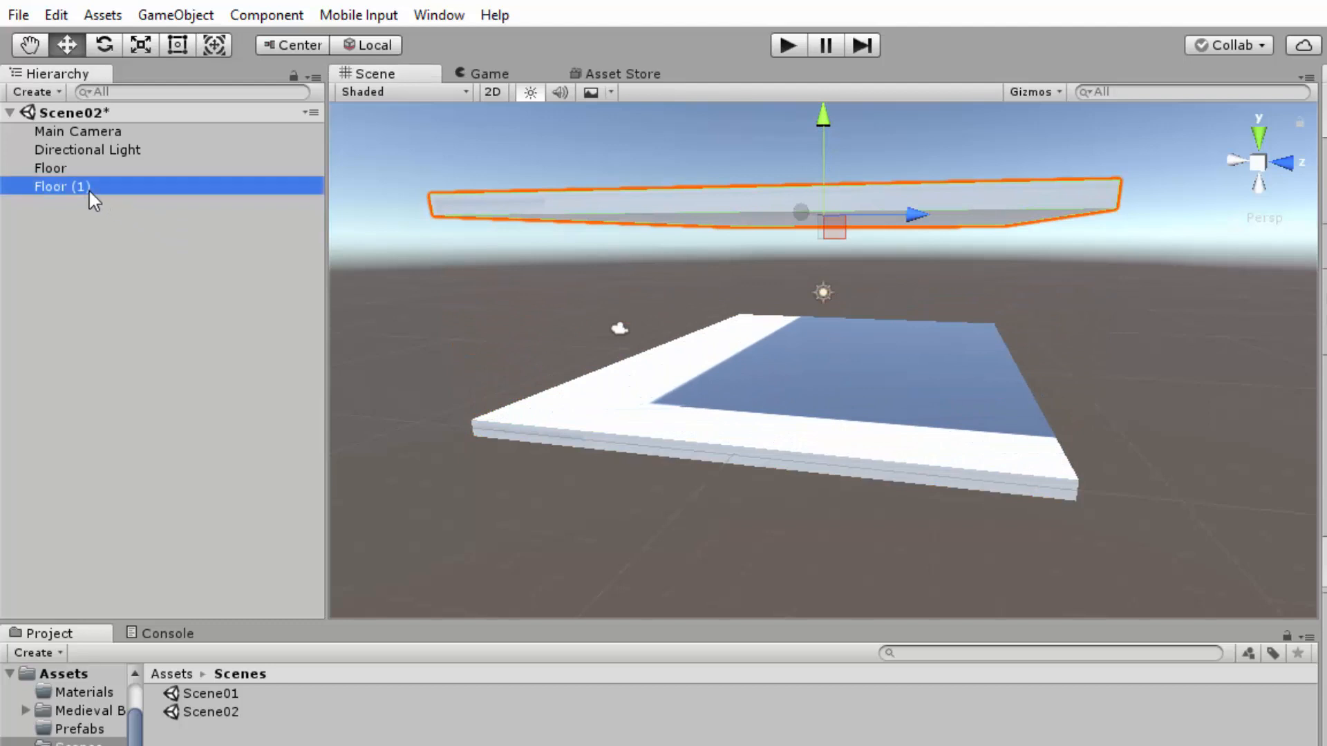
text(Ceiling)
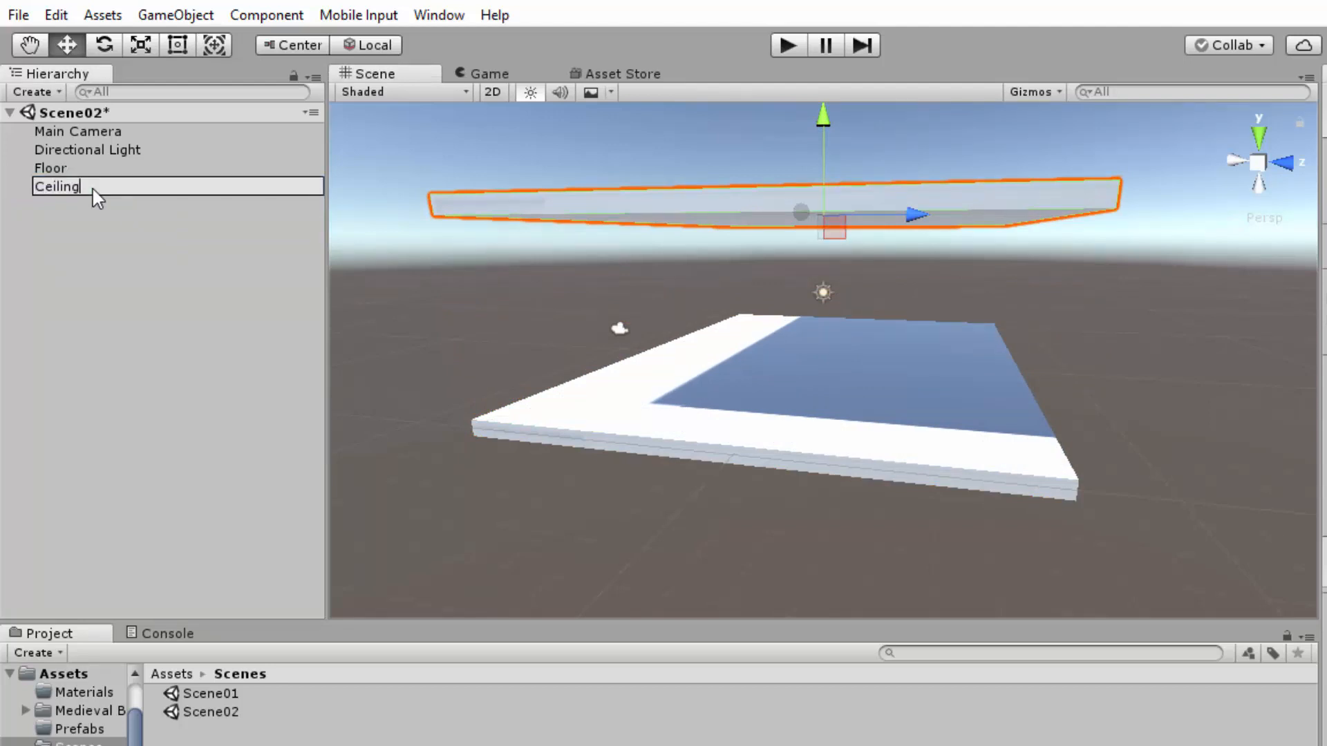
key(Return)
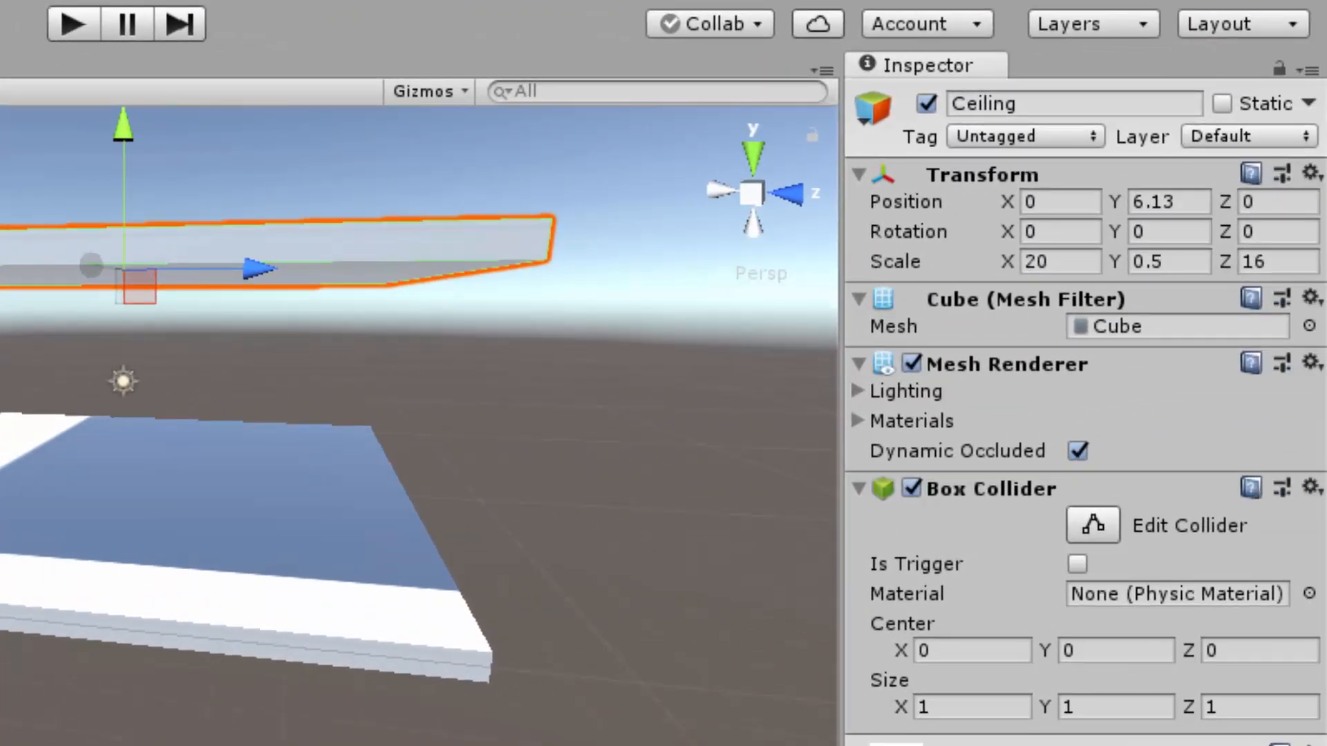
click(1049, 203)
key(Tab)
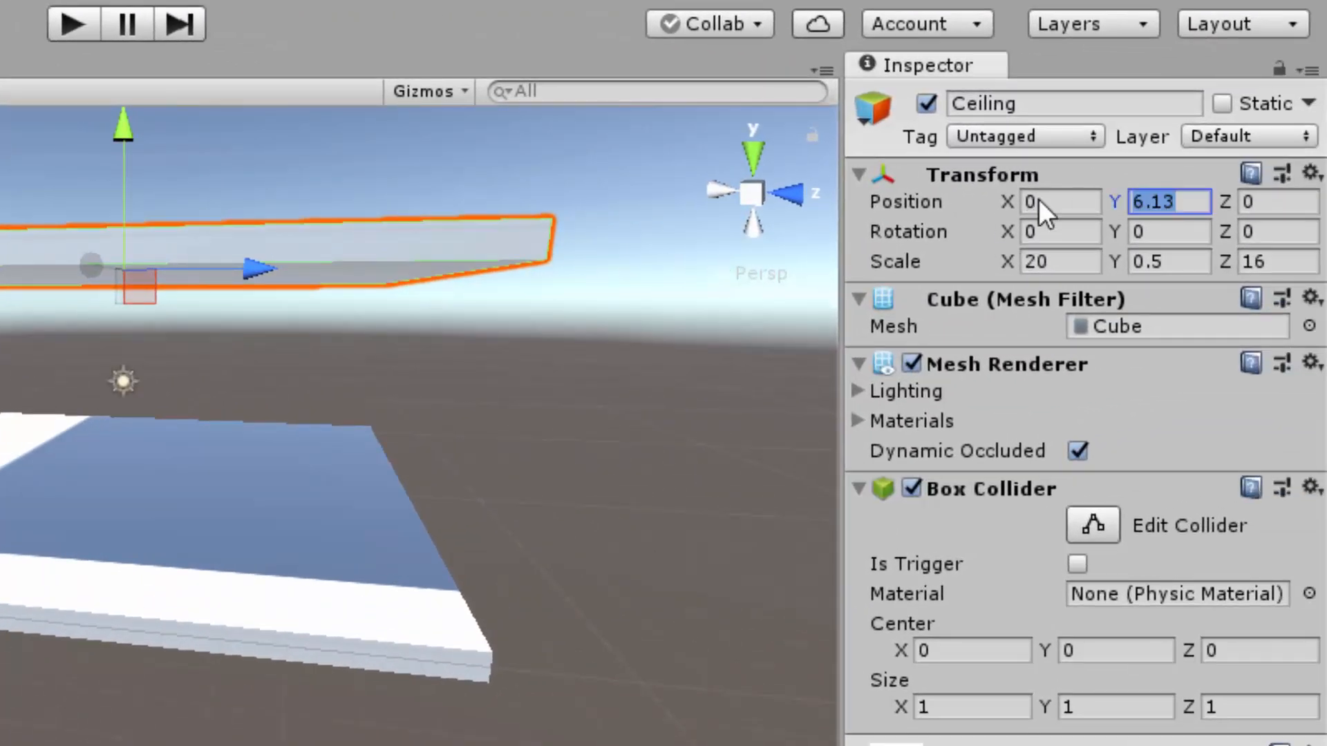
text(7)
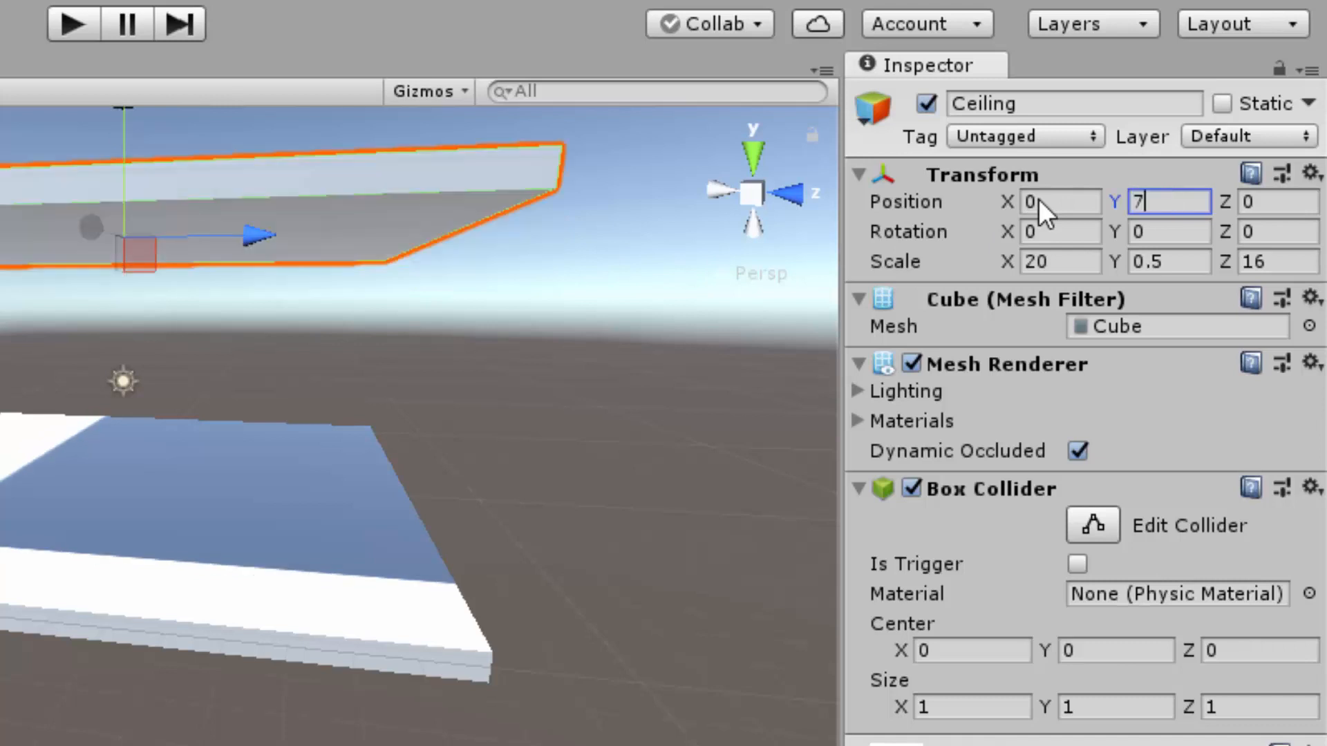
click(592, 470)
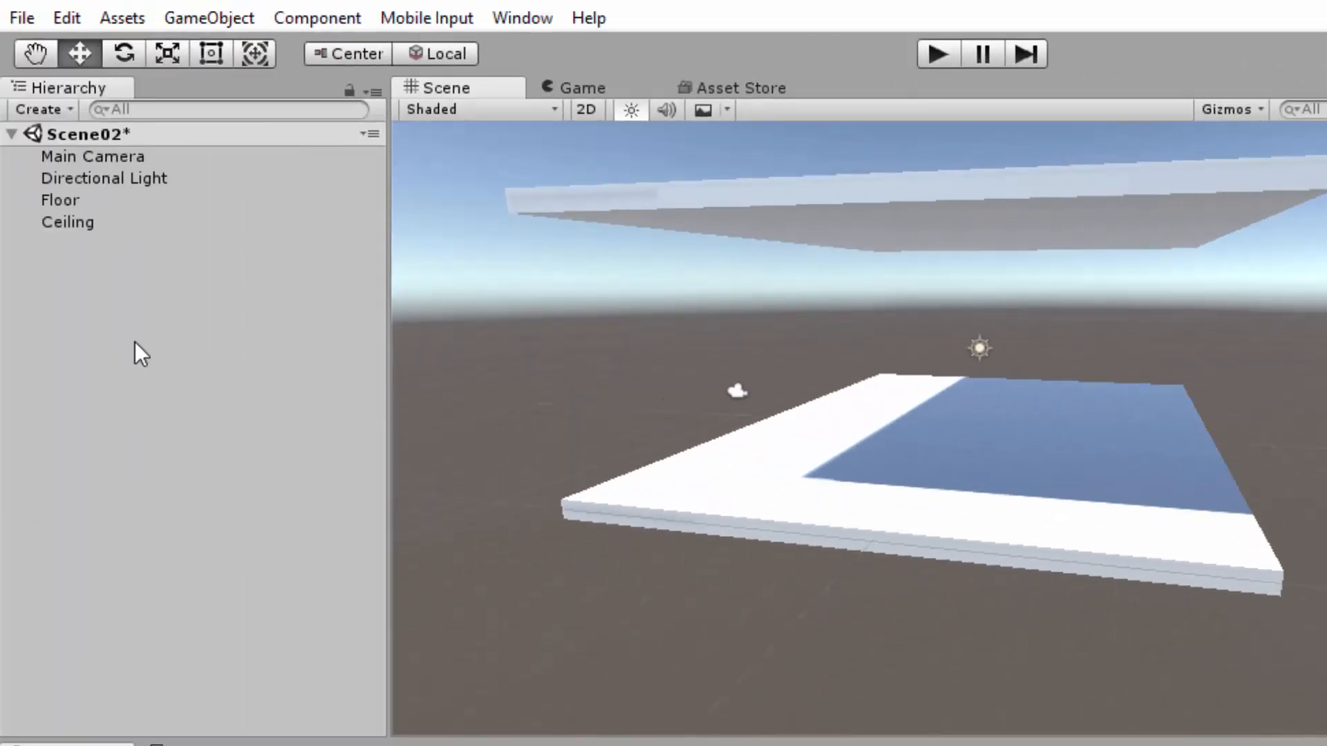
Create a new cube and move it along Z to about -10.56, just outside the floor's edge.
right_click(134, 301)
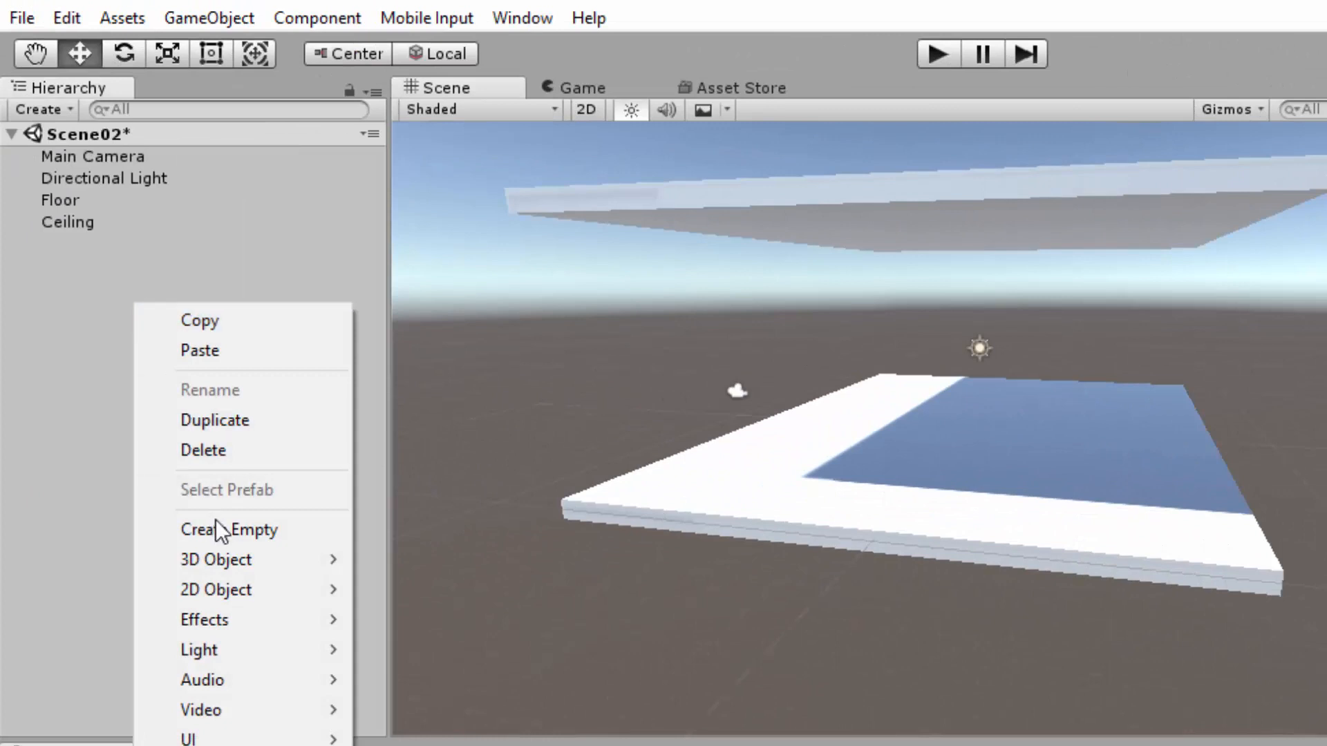
mouse_move(235, 551)
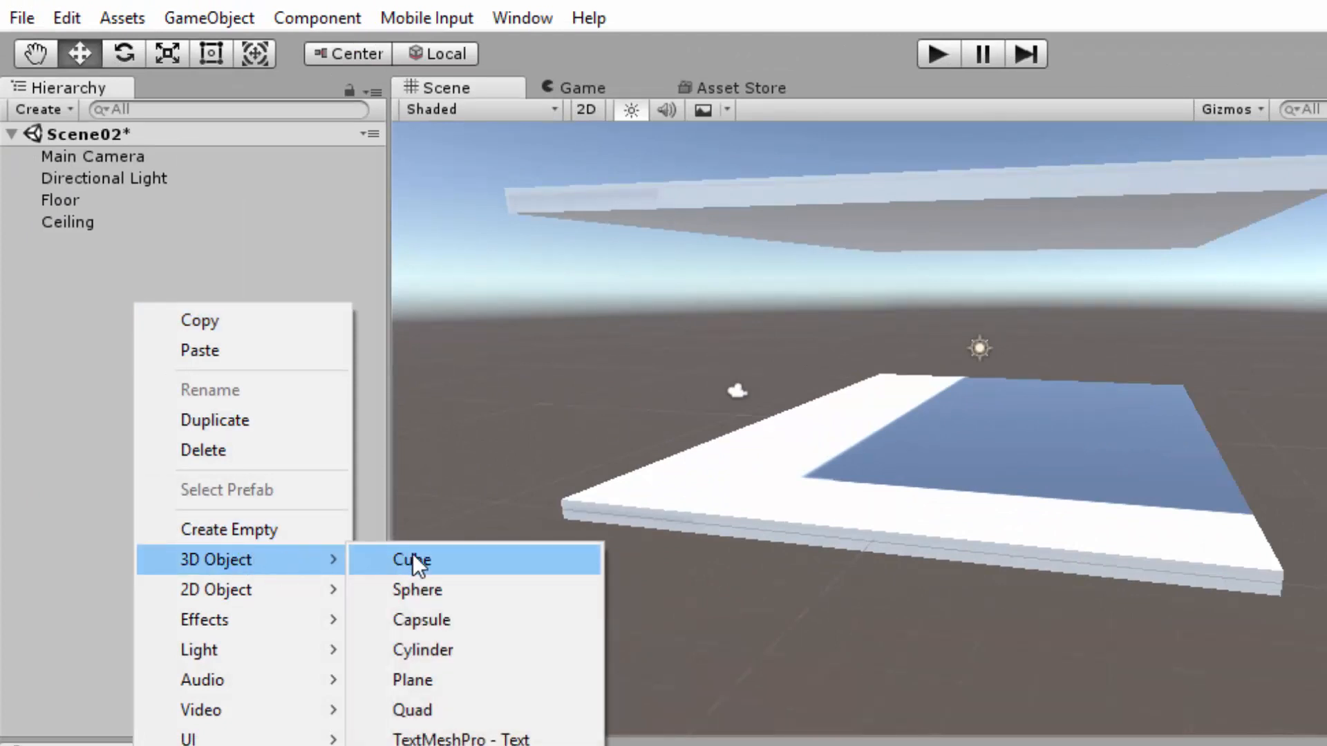
click(416, 560)
drag(1085, 446, 814, 445)
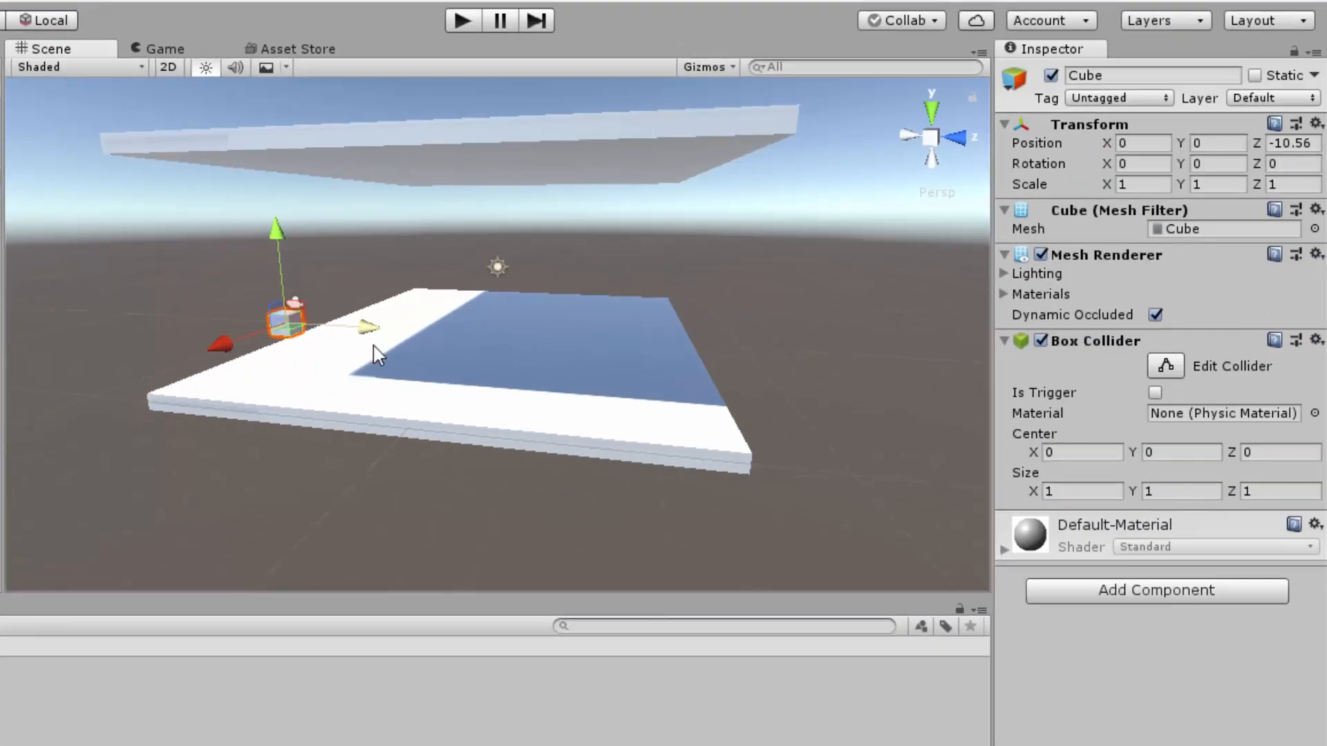
Set the new cube's scale to X 20, Y 7 and Z 0.5.
click(1146, 188)
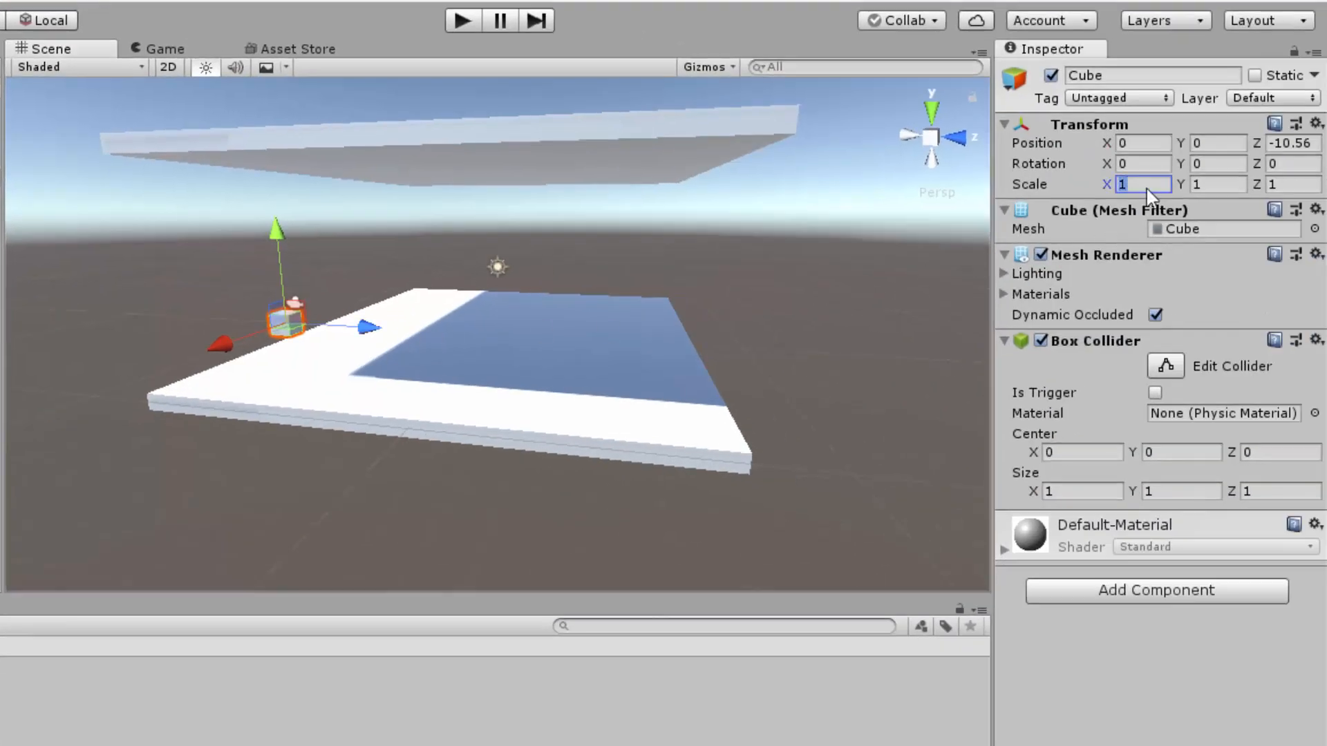
text(20)
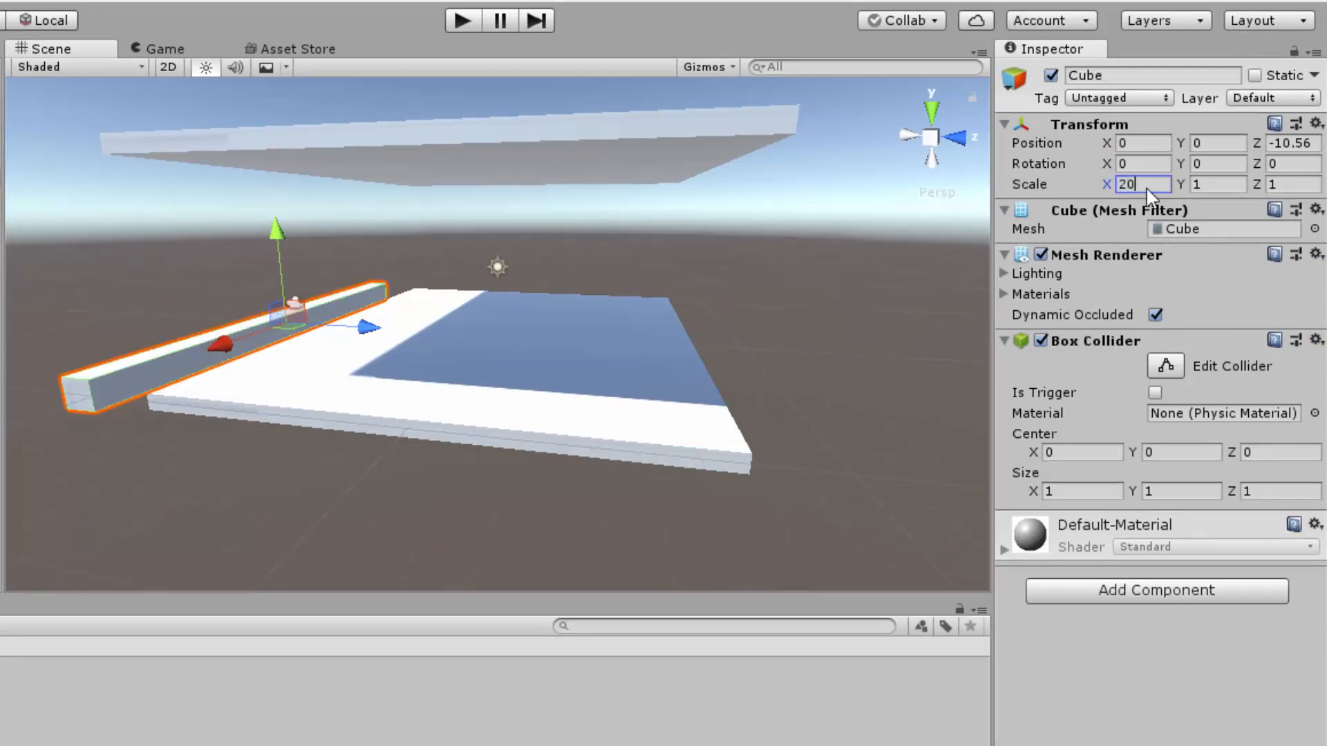
click(1214, 185)
text(7)
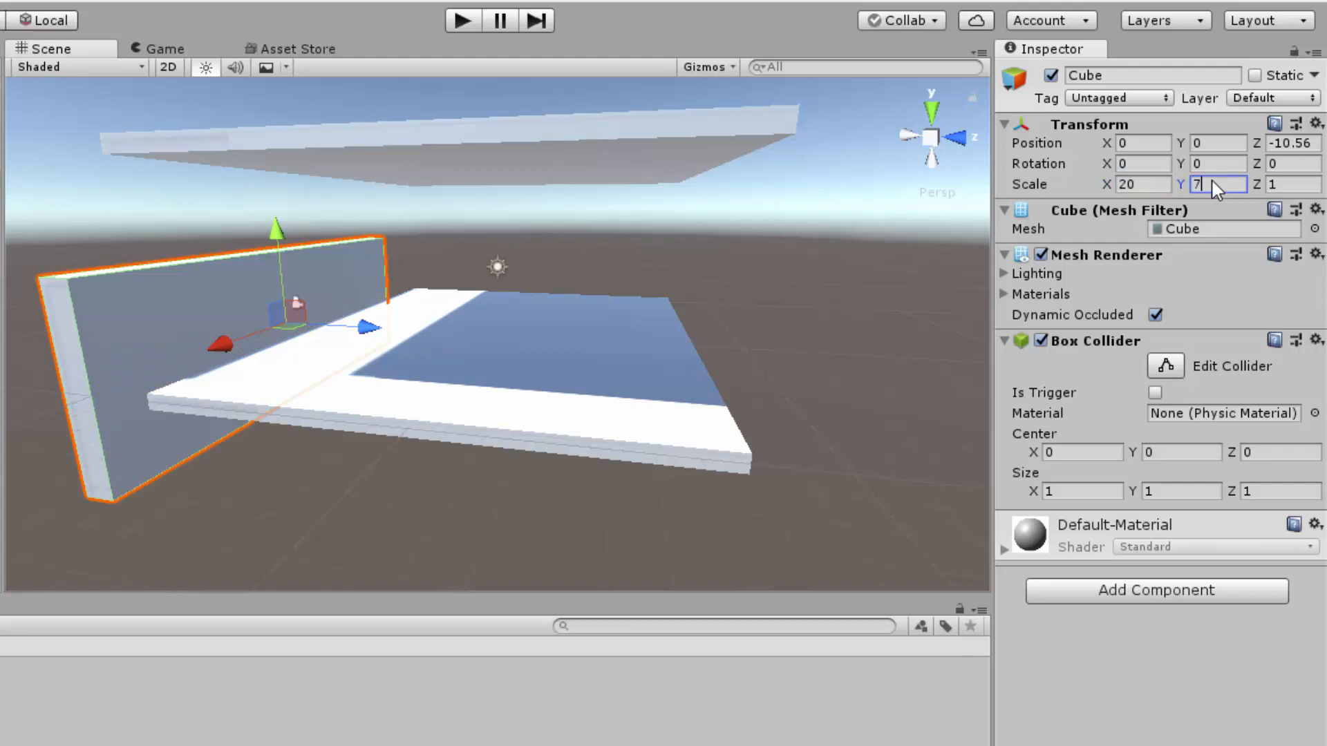
click(1293, 185)
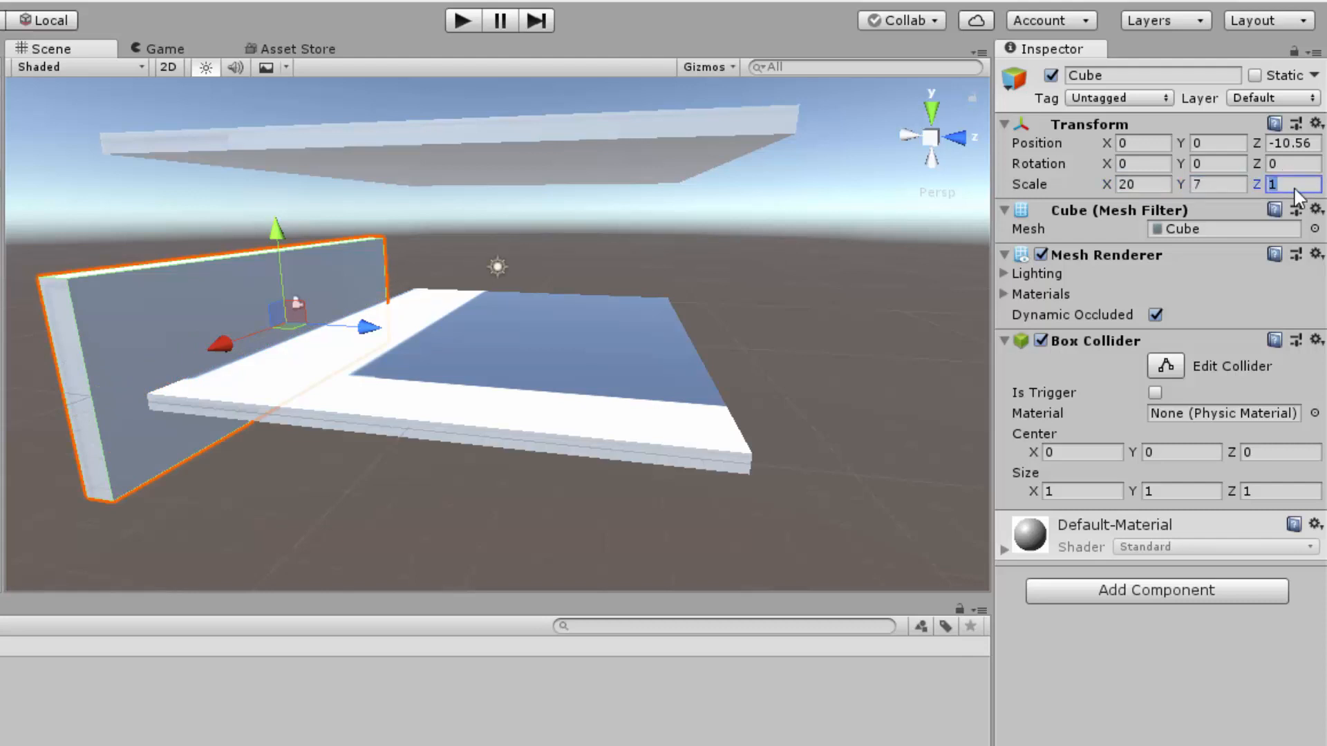
text(0.5)
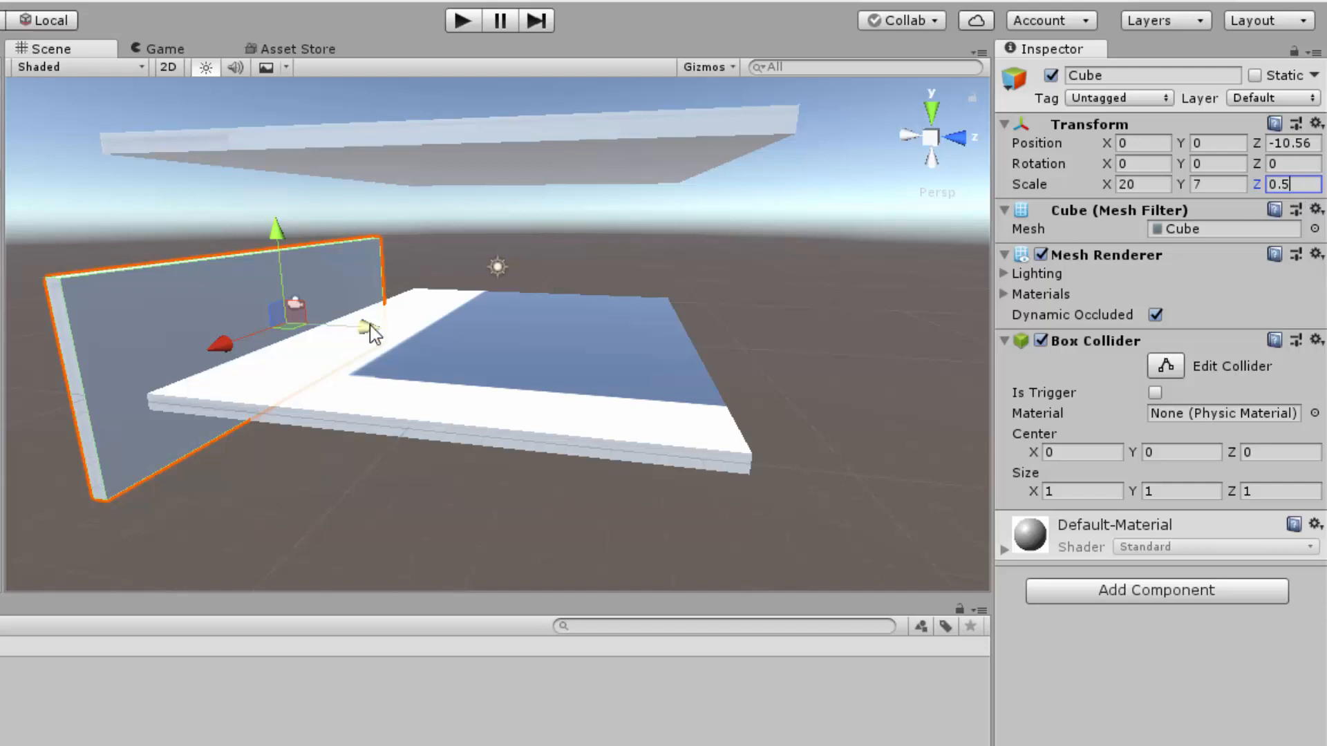
Move the wall cube to the floor's edge at about Z -8.35 and raise it to about Y 3.34.
drag(371, 326, 408, 335)
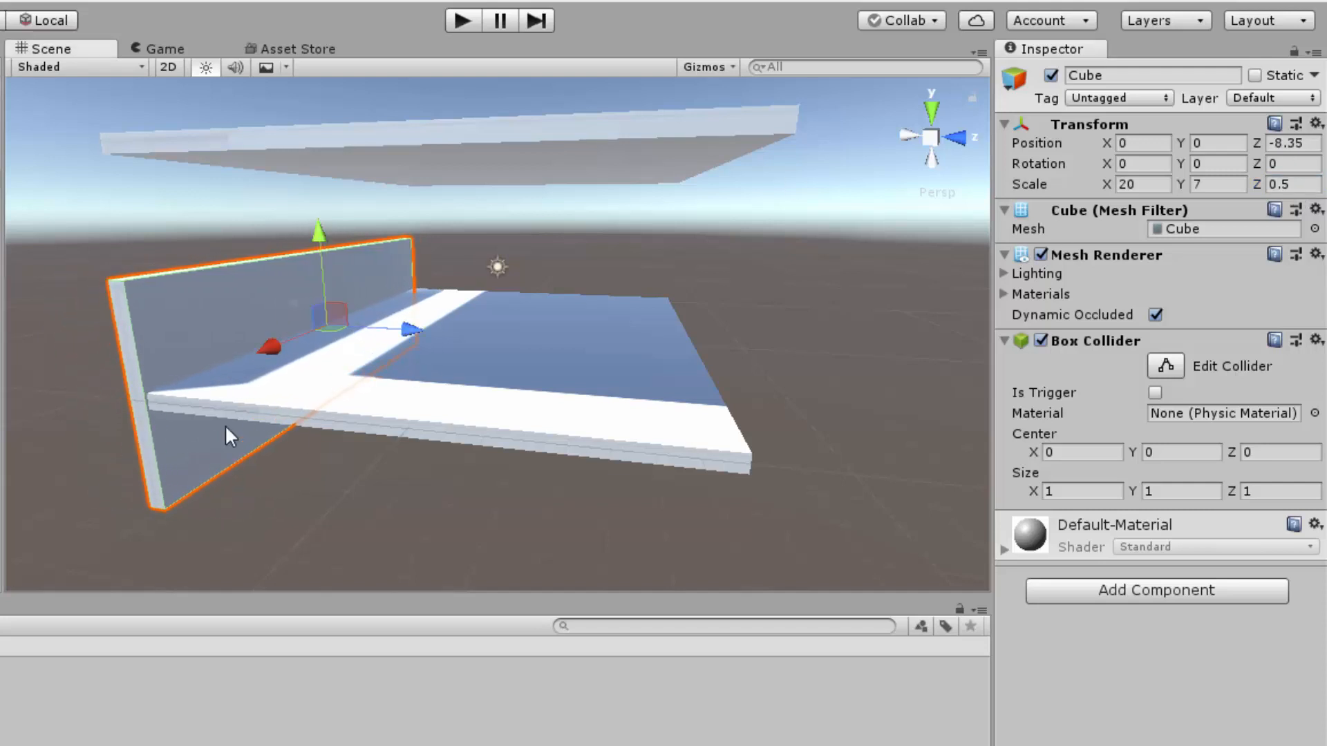
drag(321, 226, 320, 166)
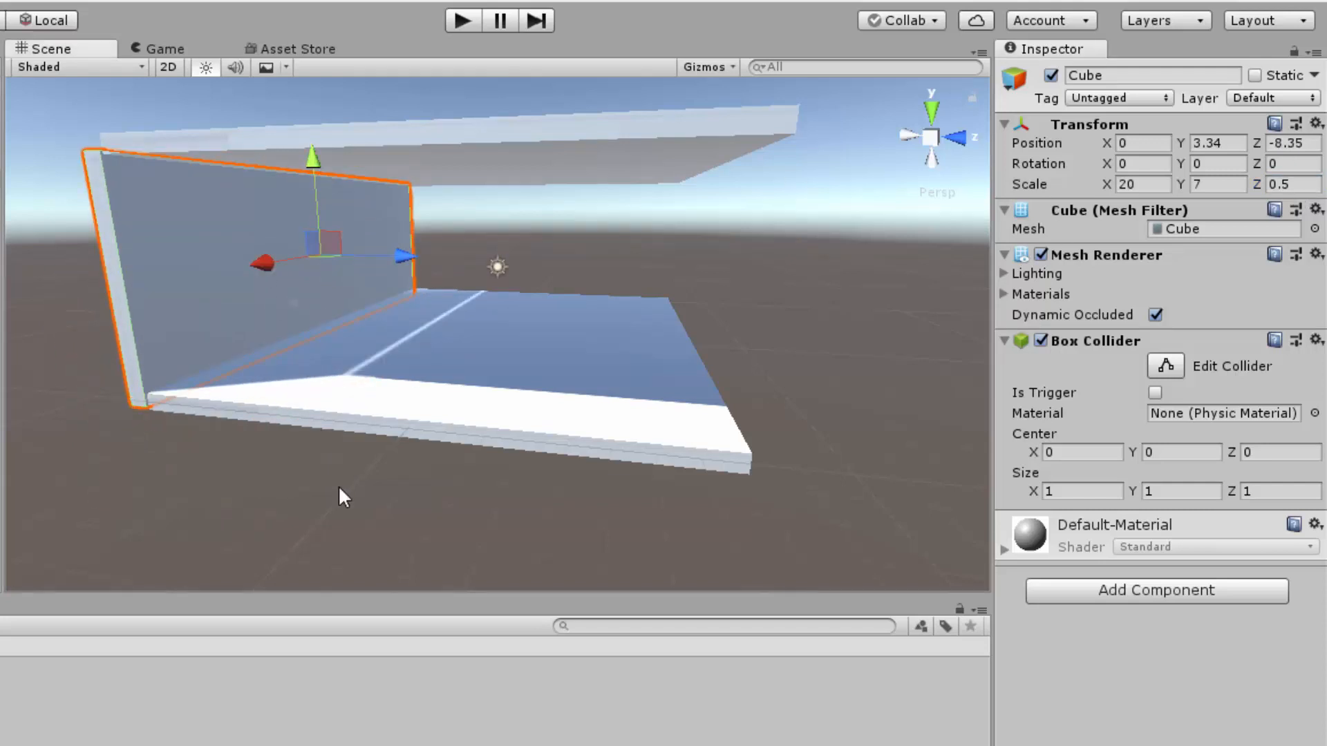
alt+drag(338, 486, 507, 494)
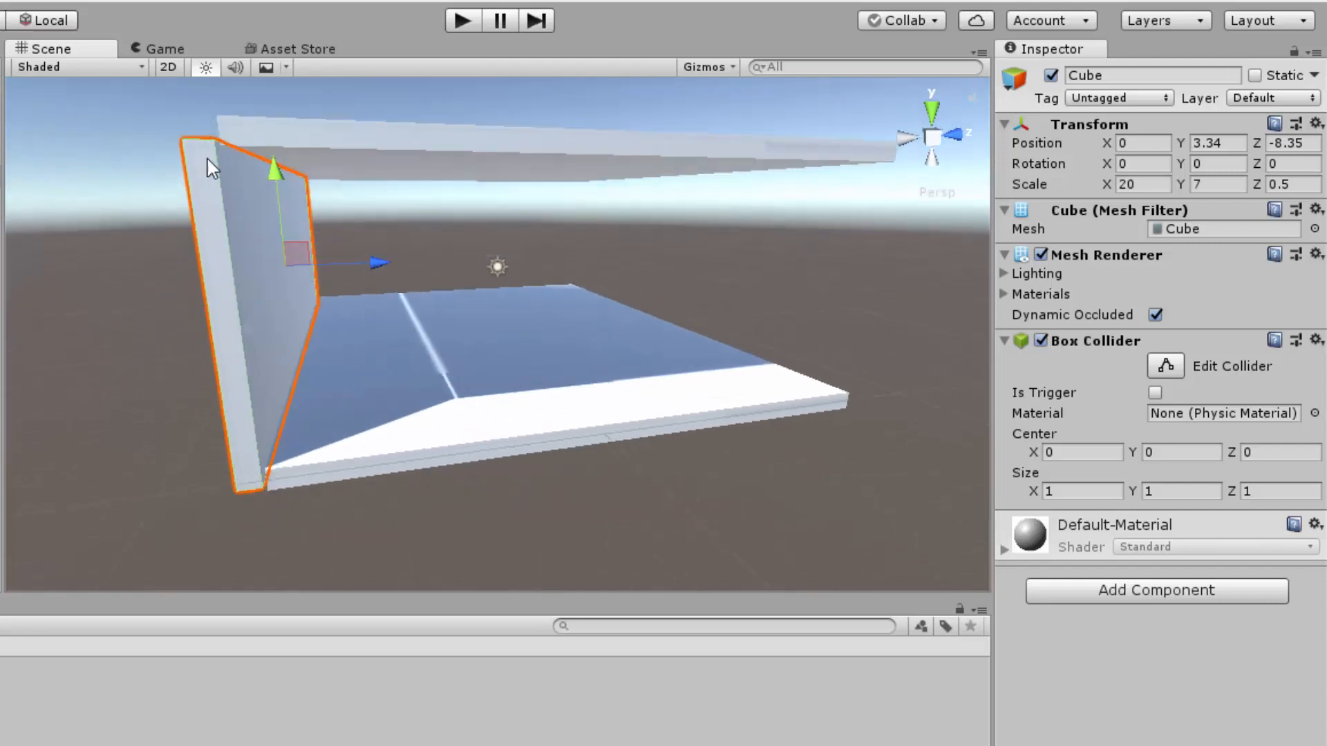
Set the wall cube's Y scale to 6.5 to fit the gap between floor and ceiling.
click(1216, 183)
text(.7)
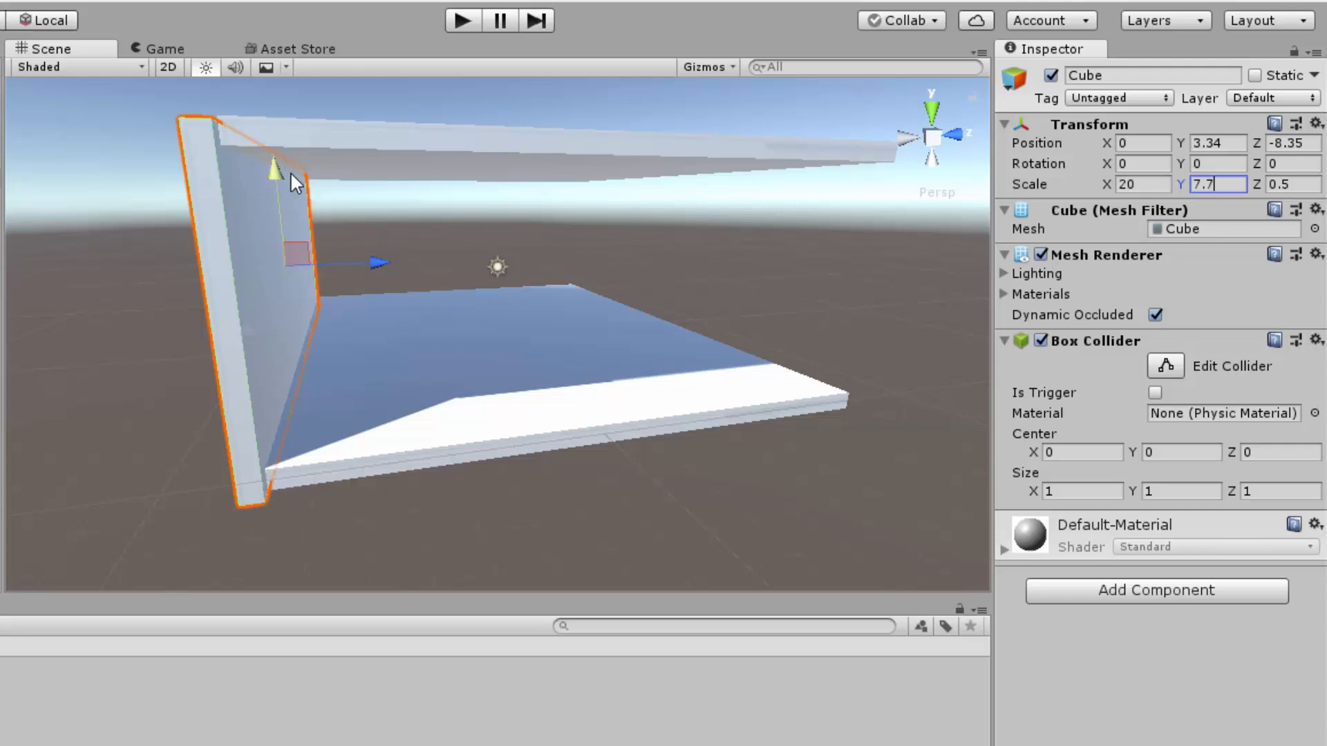
key(BackSpace)
key(BackSpace)
key(BackSpace)
text(6.5)
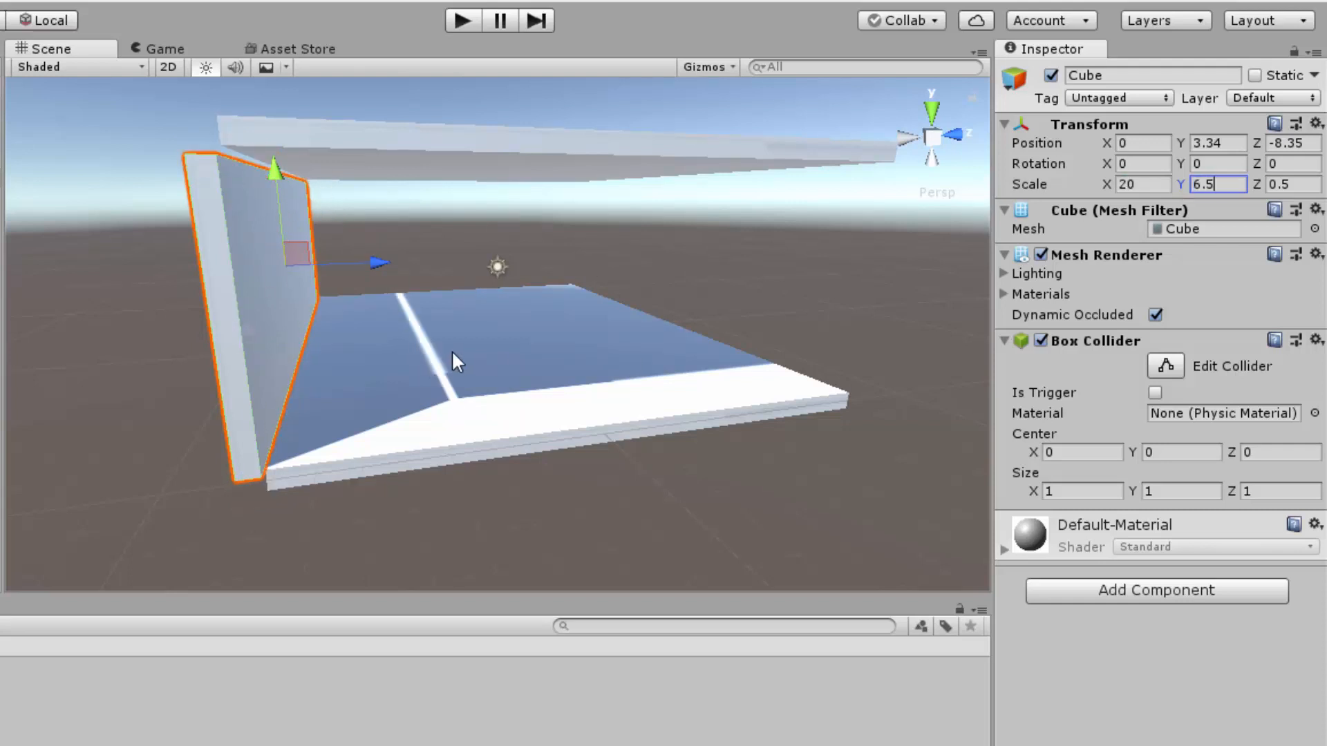
Pull the wall cube clear of the room and vertex-snap its upper outer corner to the ceiling's lower corner, at Y 3.5 and Z -7.75.
drag(380, 261, 344, 243)
alt+drag(424, 371, 466, 373)
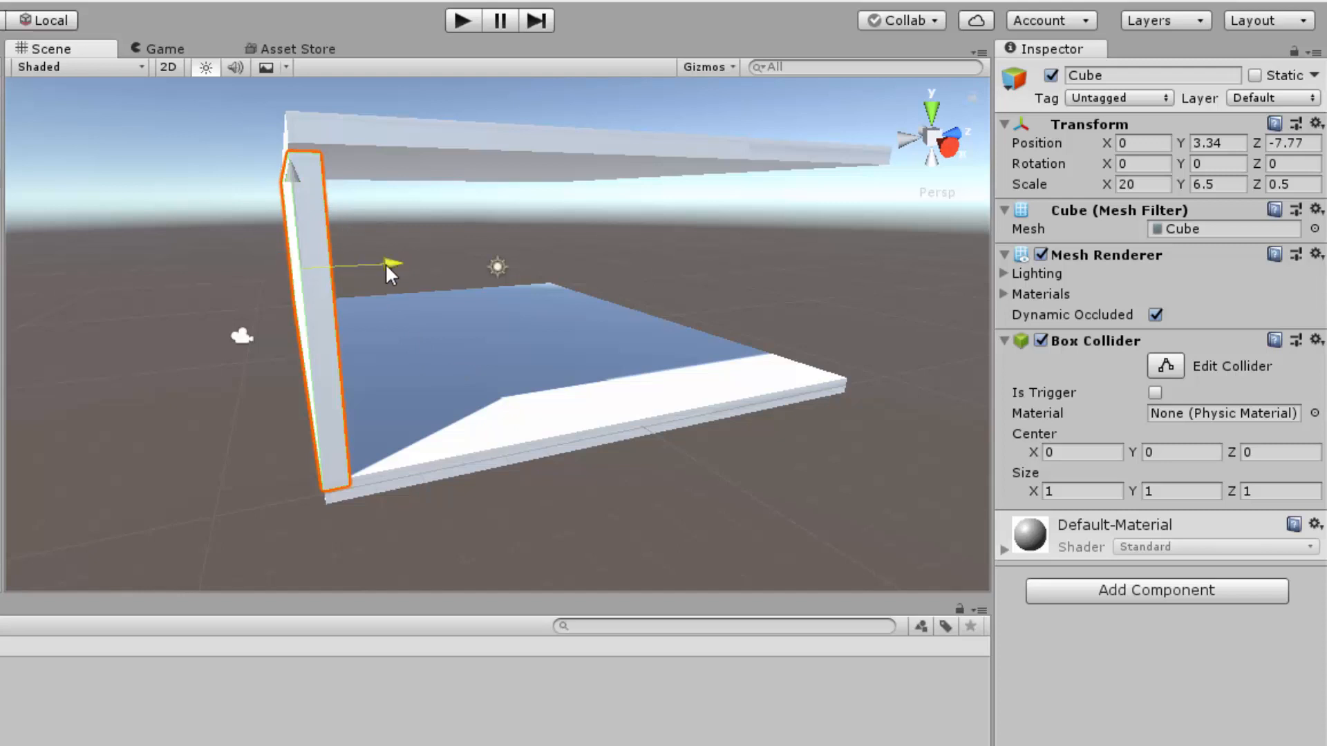
drag(384, 263, 340, 261)
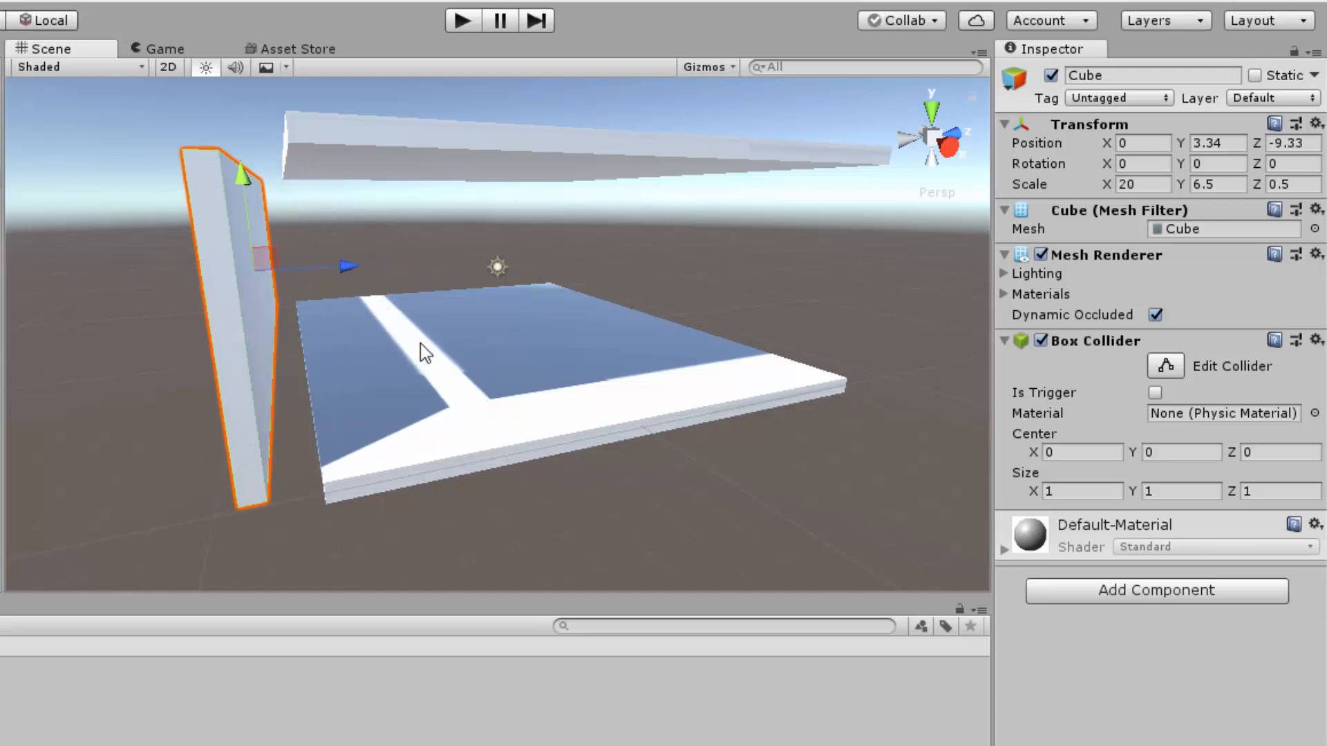
key(v)
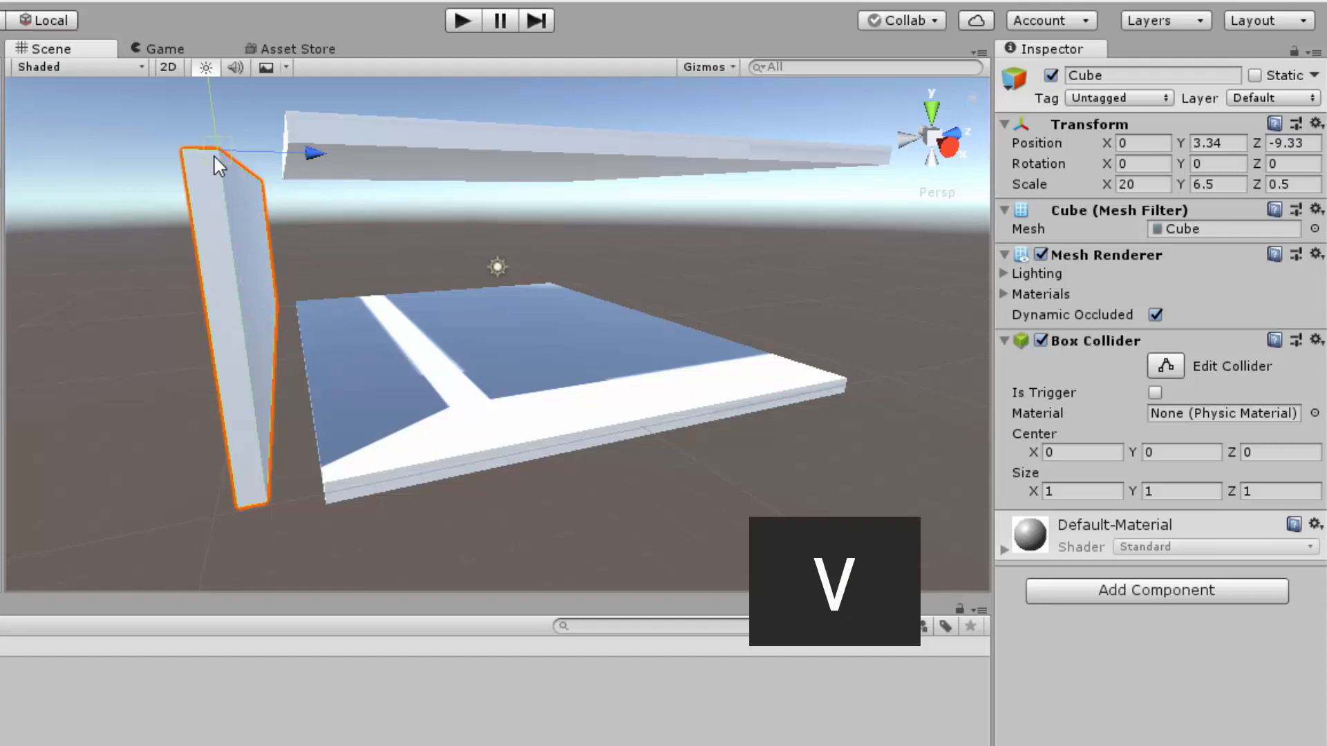
drag(213, 155, 285, 142)
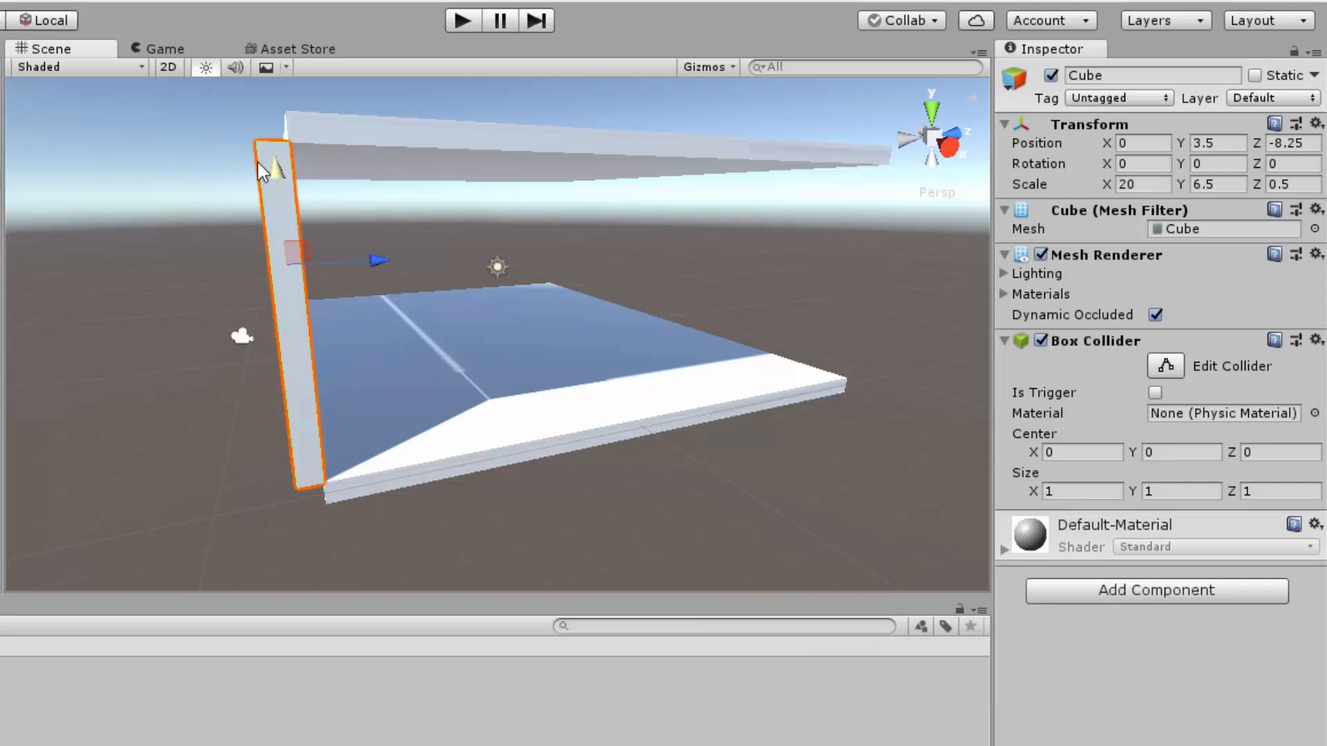
key(v)
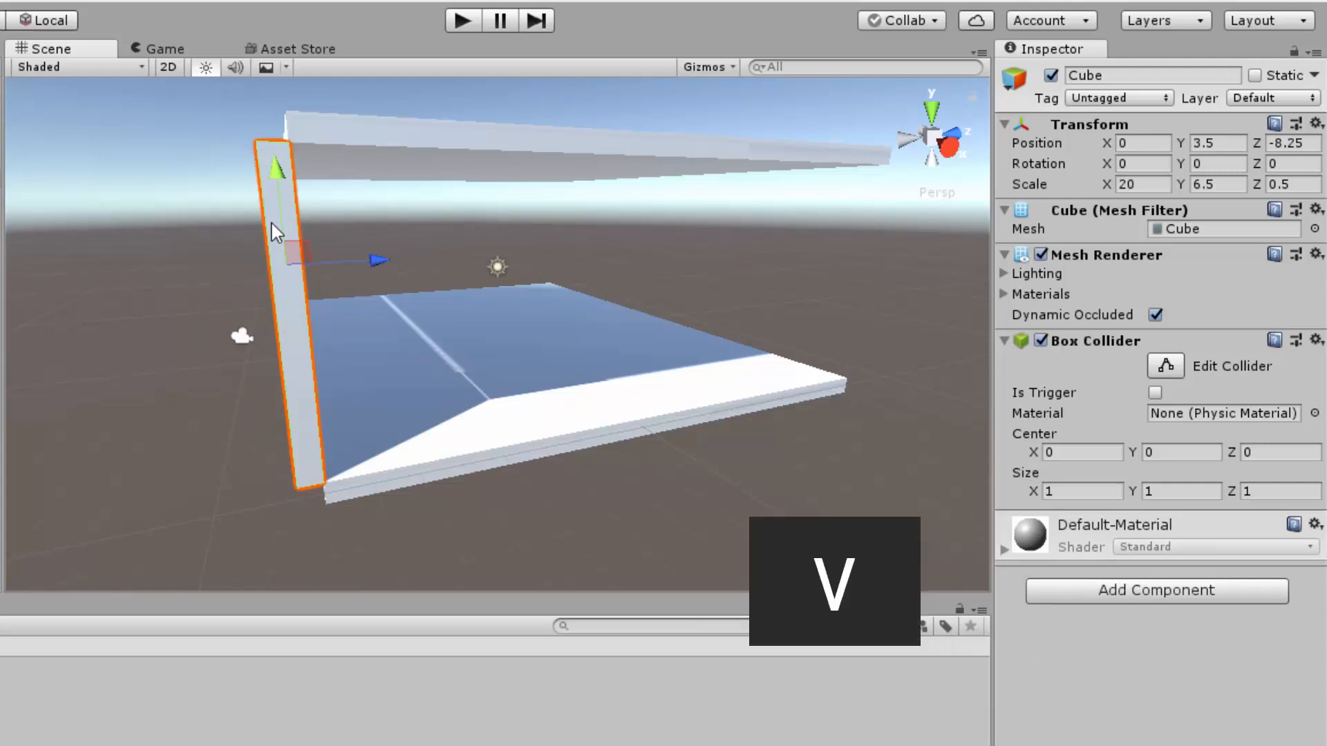
drag(255, 140, 288, 145)
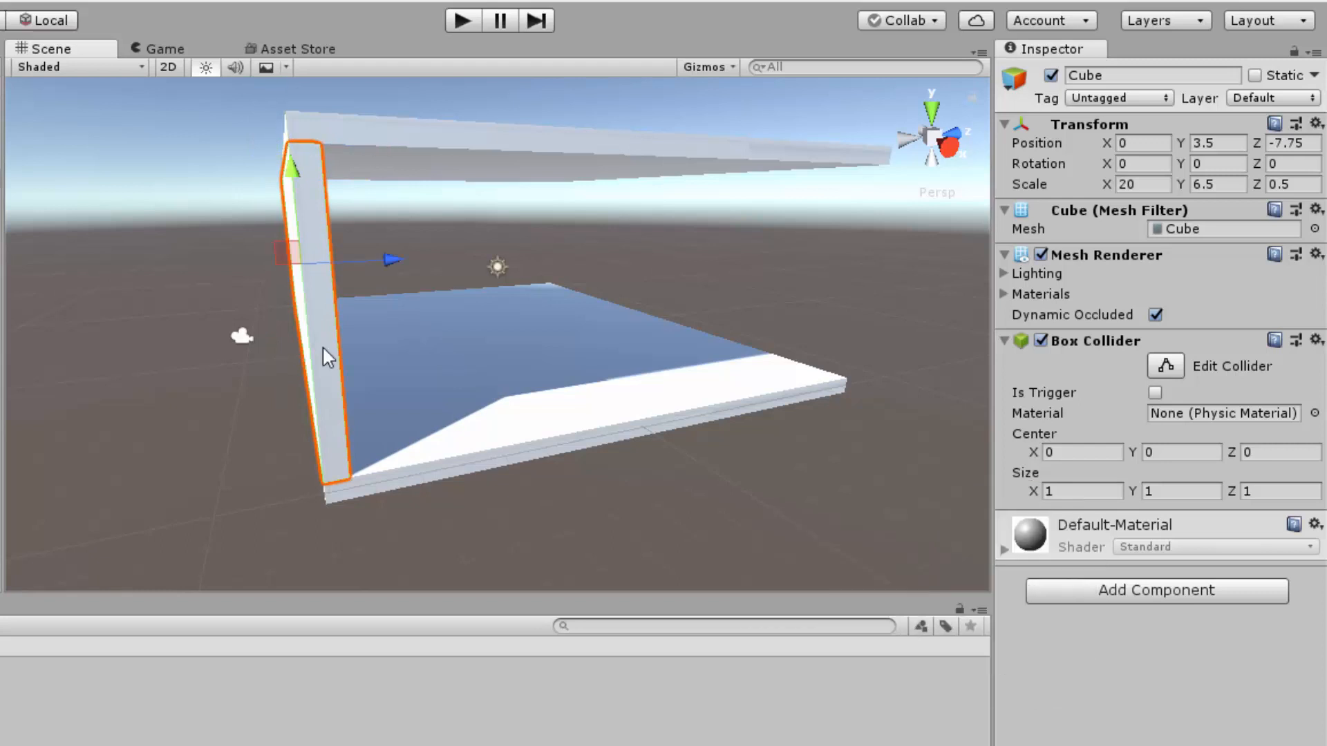
Rename the snapped wall cube as Wall1.
alt+drag(441, 533, 708, 461)
alt+drag(475, 483, 293, 548)
click(284, 545)
click(221, 284)
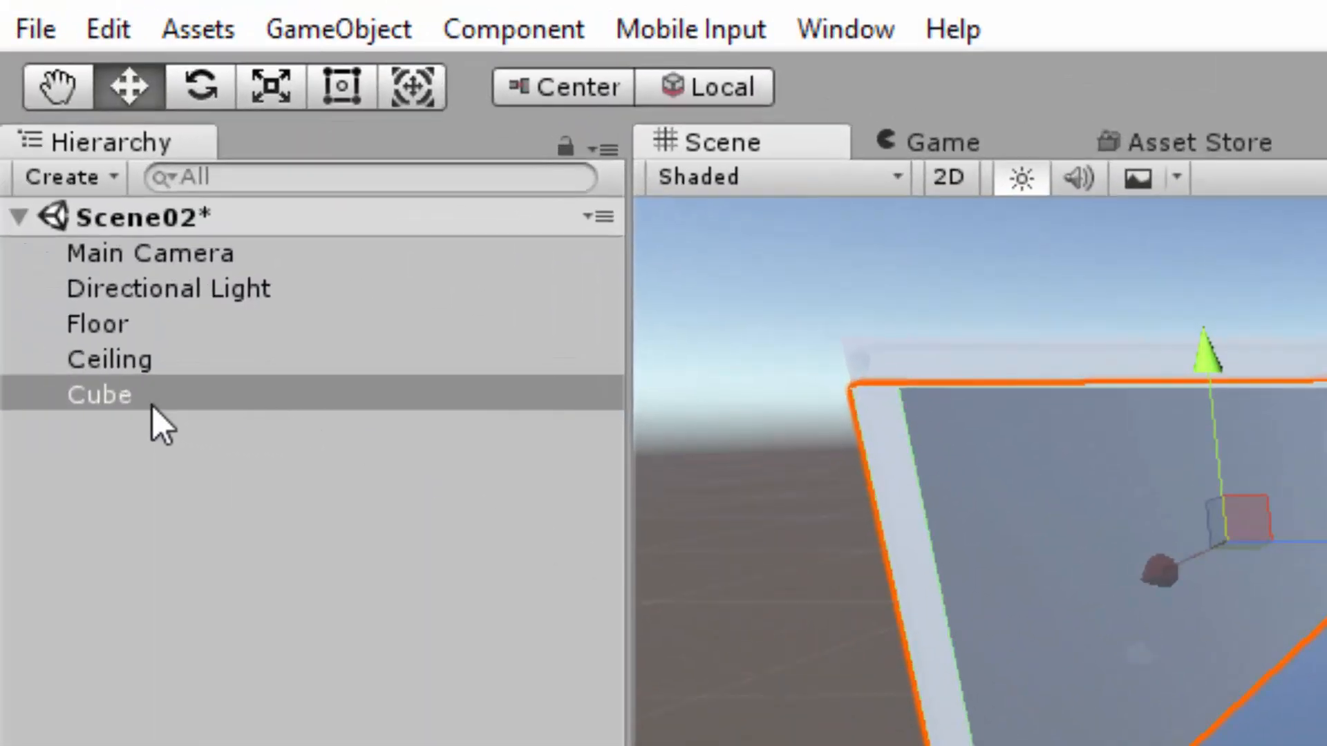
double_click(142, 400)
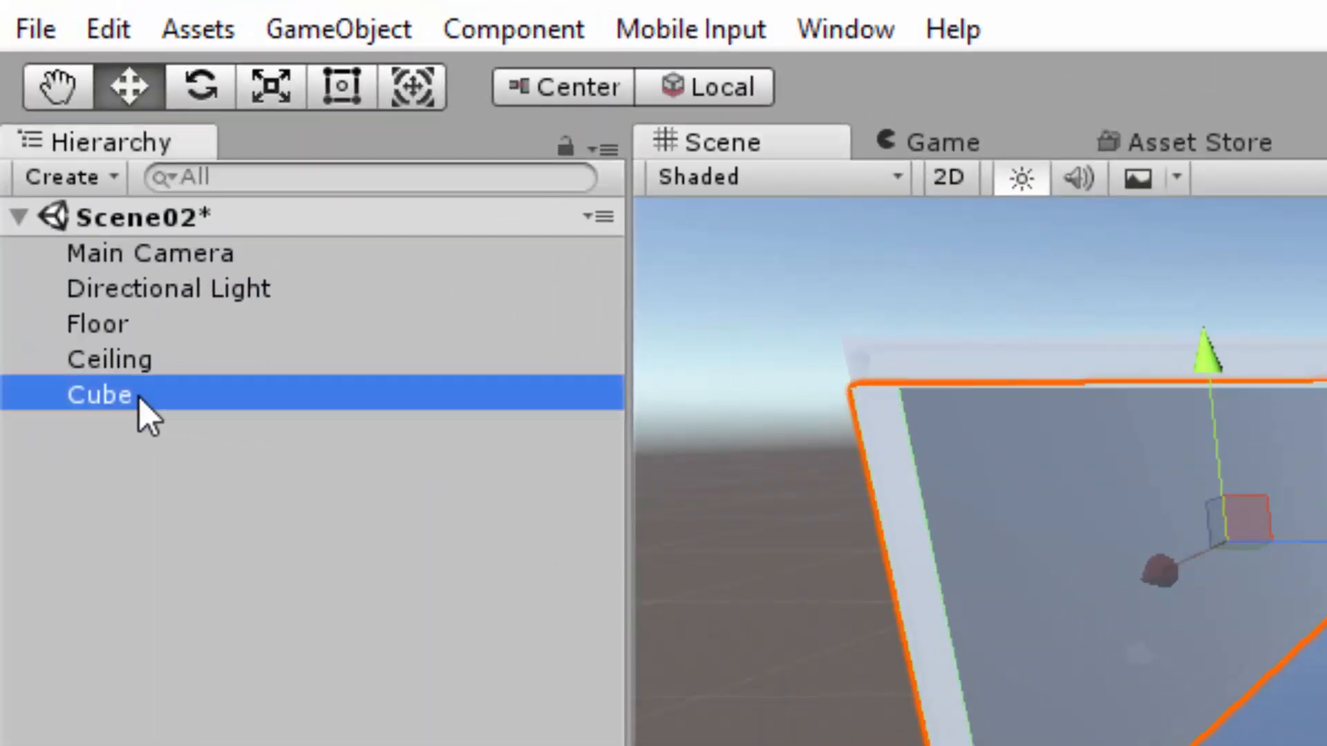
text(Wall1)
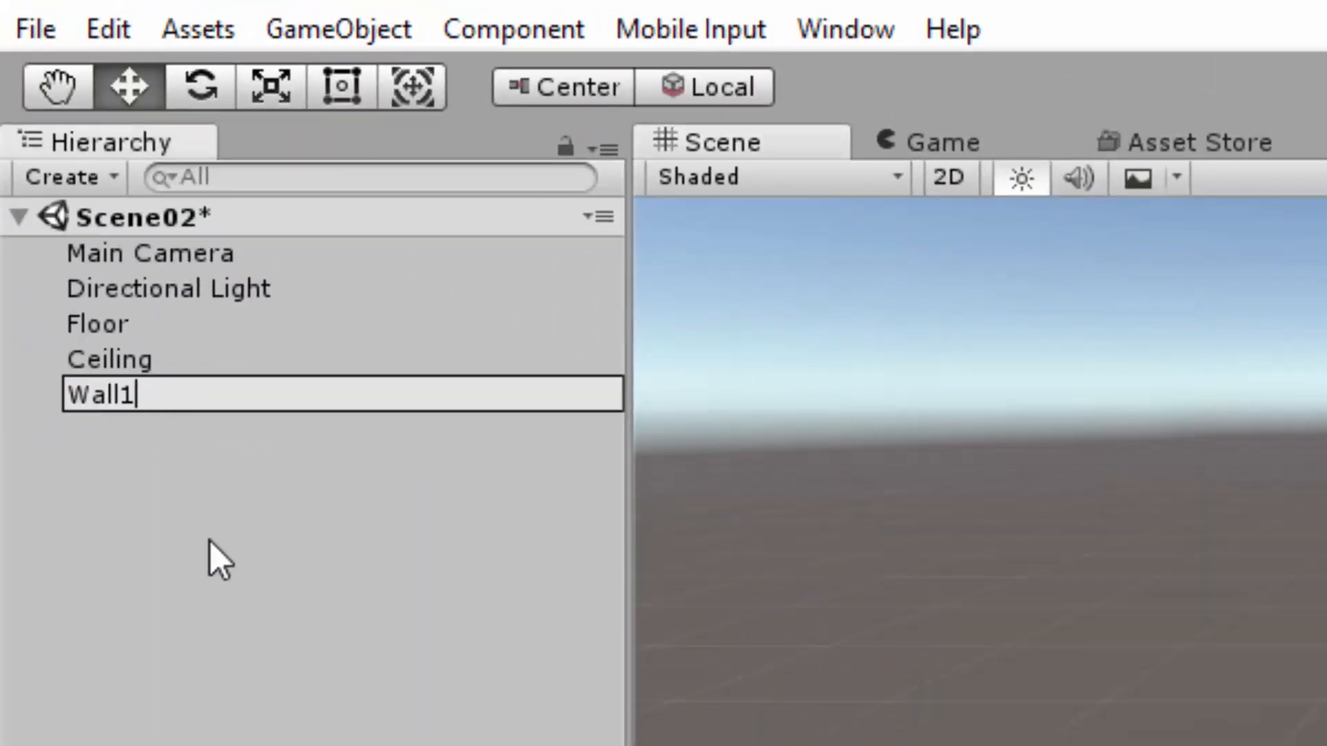
key(Return)
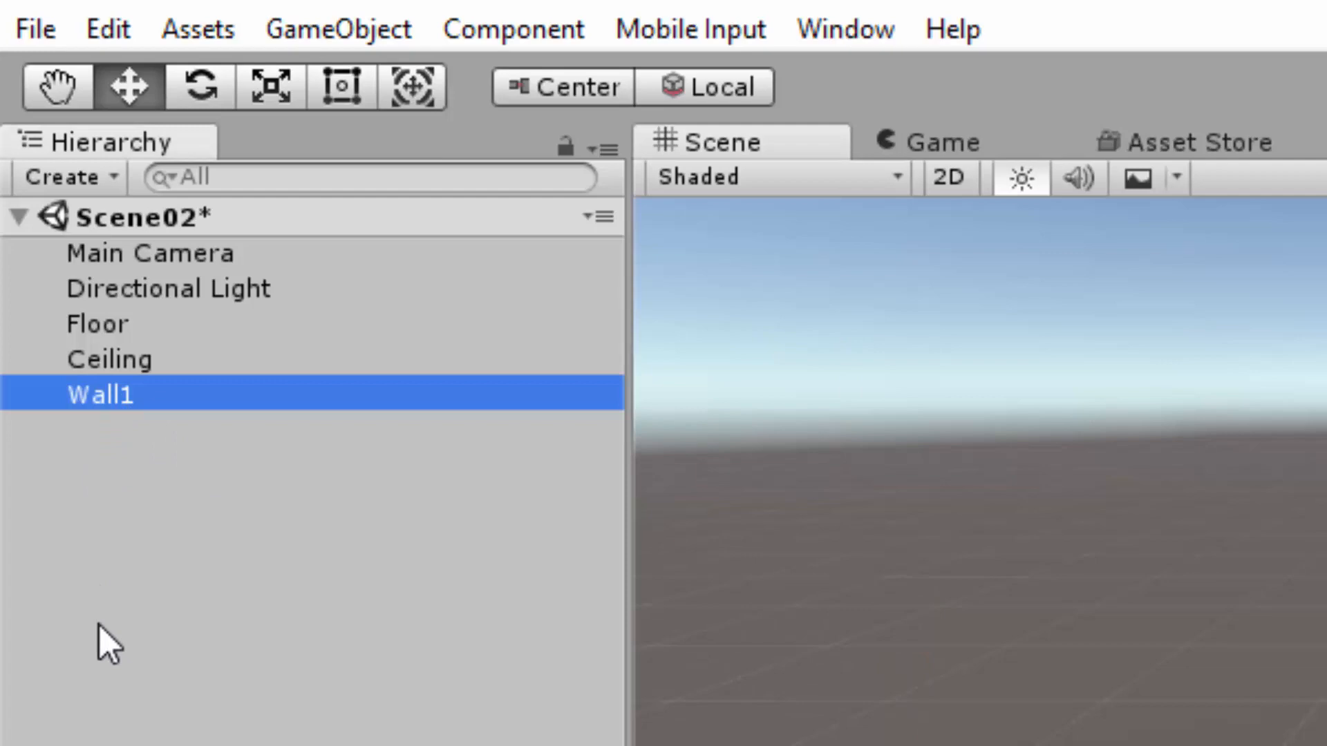
Duplicate Wall1, move the copy to the room's opposite side and vertex-snap it flush with the ceiling's edge.
key(ctrl+d)
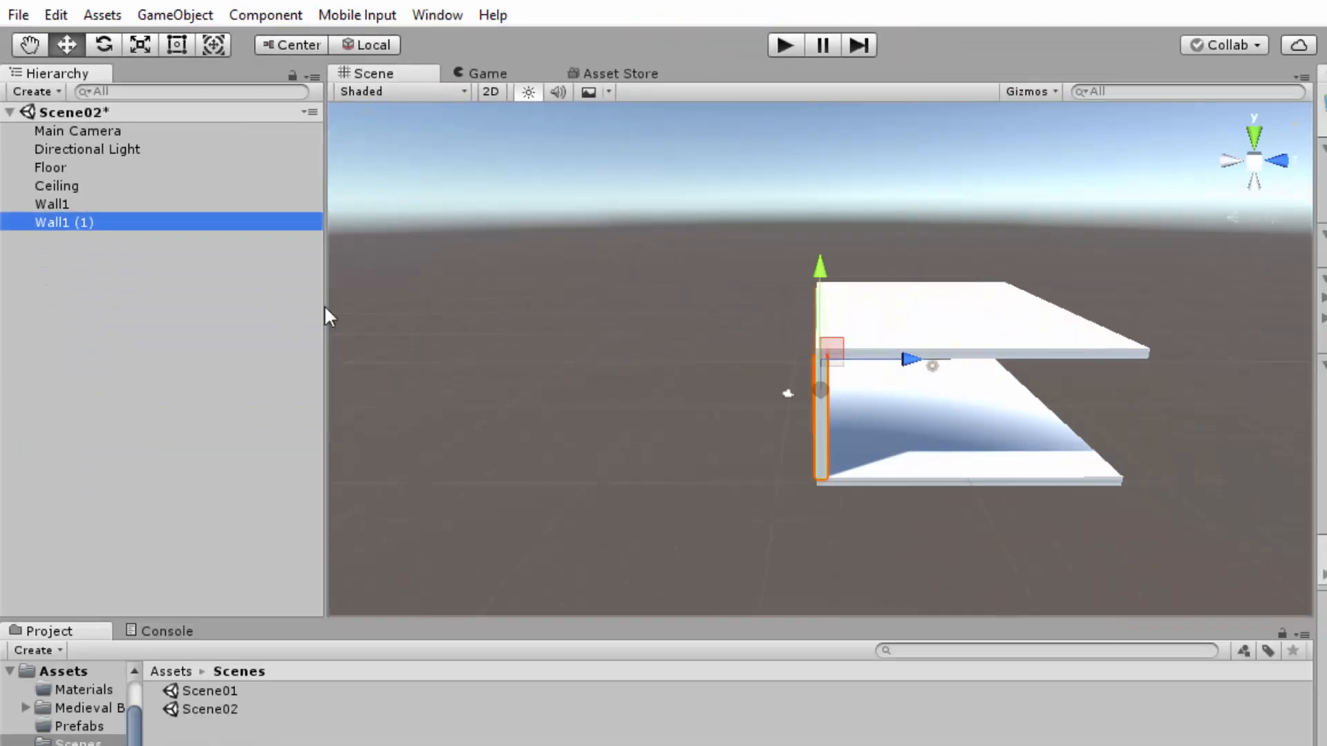
drag(915, 363, 1176, 392)
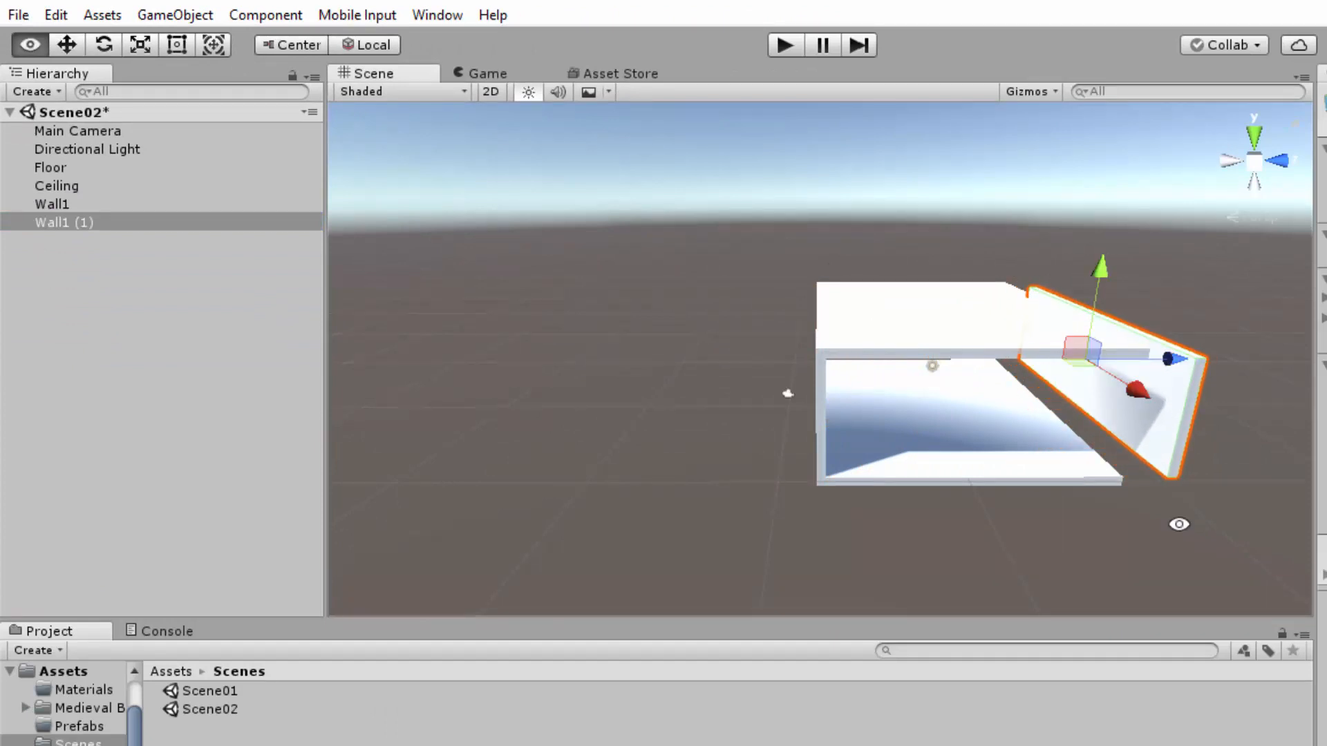
alt+drag(1178, 524, 1105, 463)
key(v)
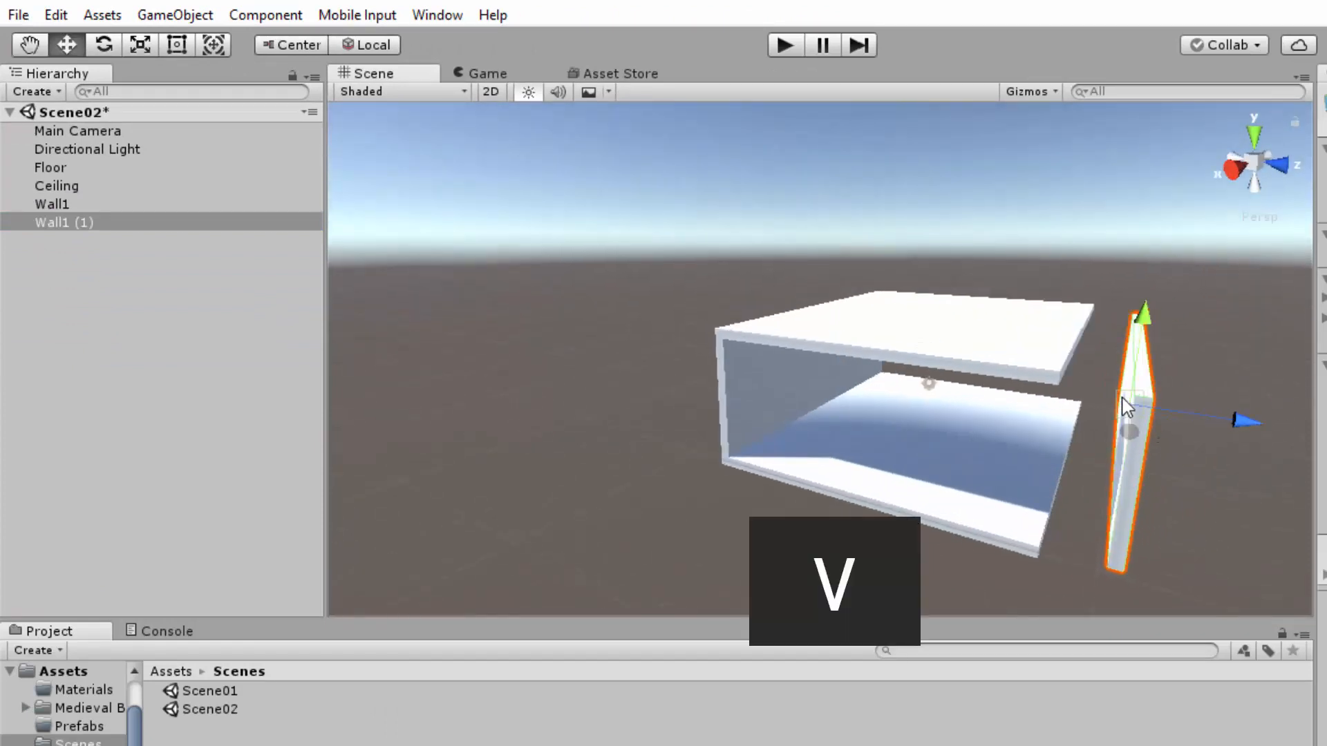
drag(1162, 399, 1050, 389)
Rename the duplicated wall as Wall2.
click(80, 218)
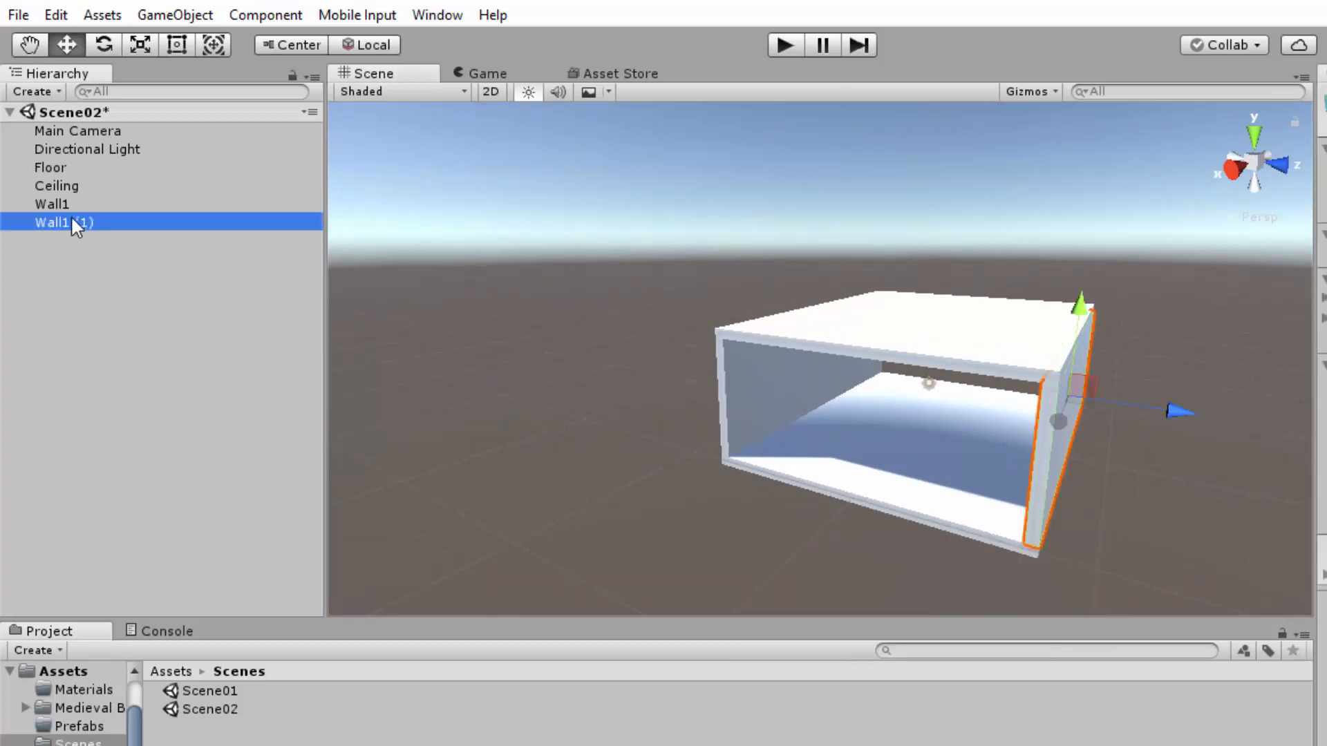
drag(62, 222, 121, 232)
text(2)
click(683, 346)
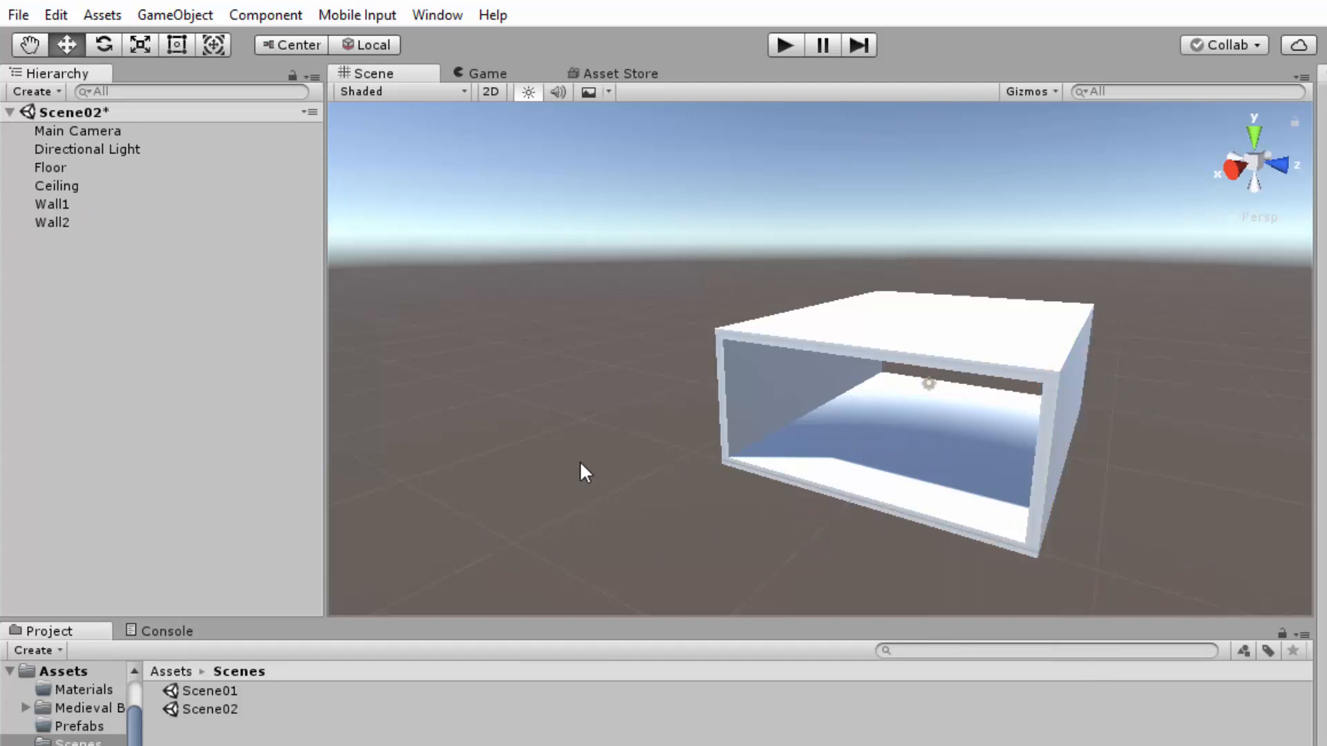
Create another cube and place it outside the room's open side at about X 11.33, Y 0.82, Z 0.52.
right_click(90, 272)
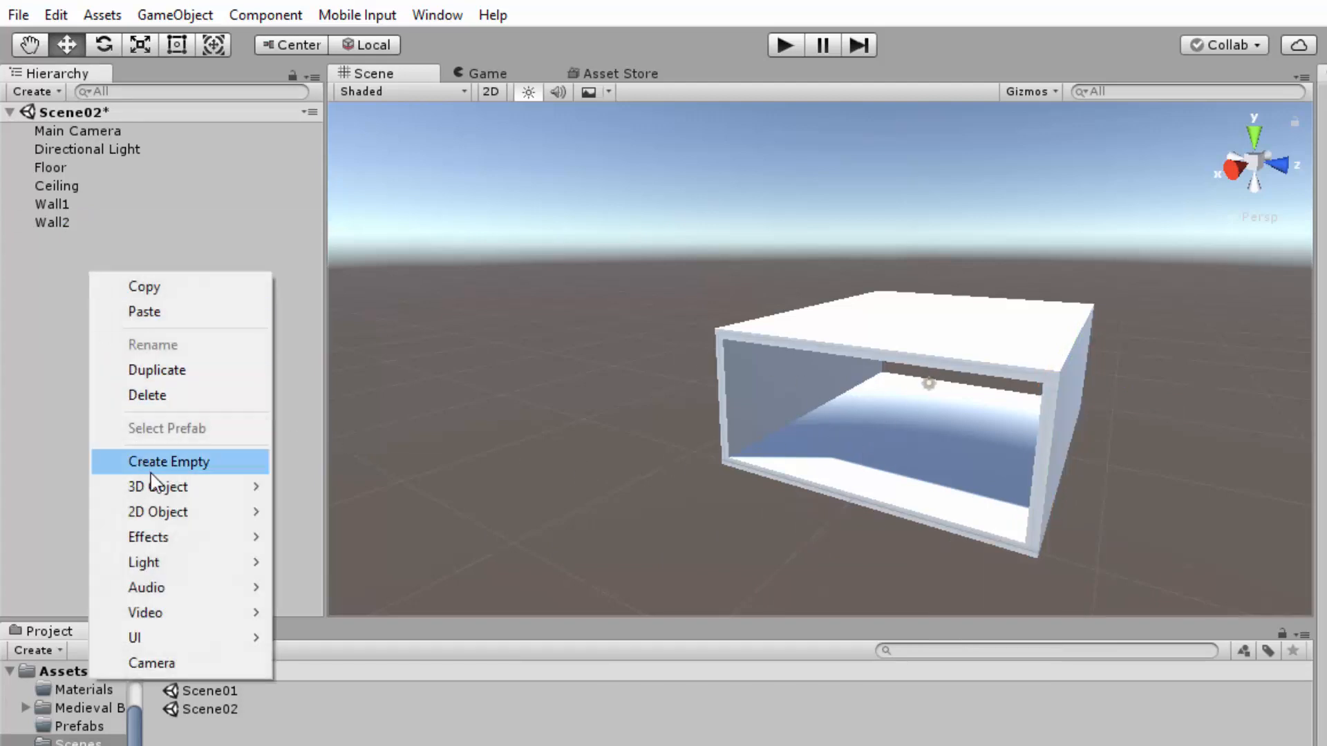
mouse_move(210, 489)
click(332, 496)
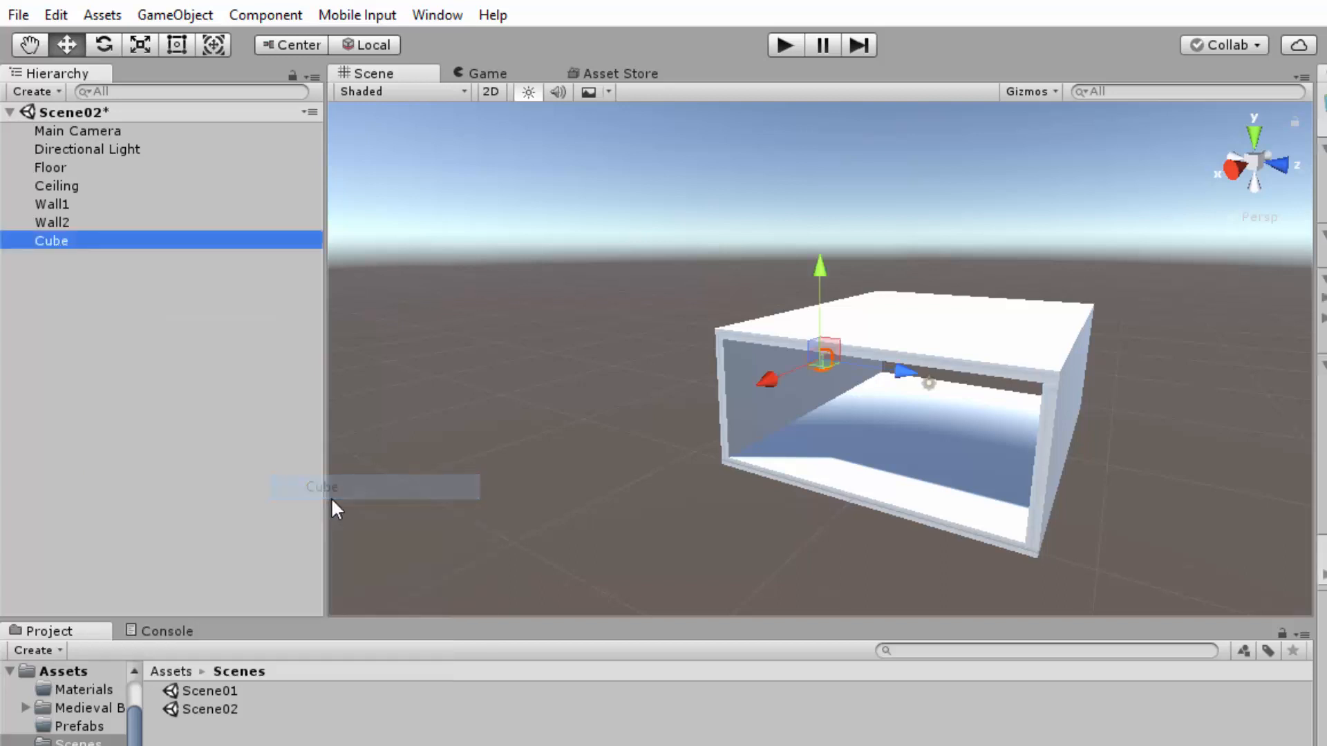
drag(803, 343, 847, 417)
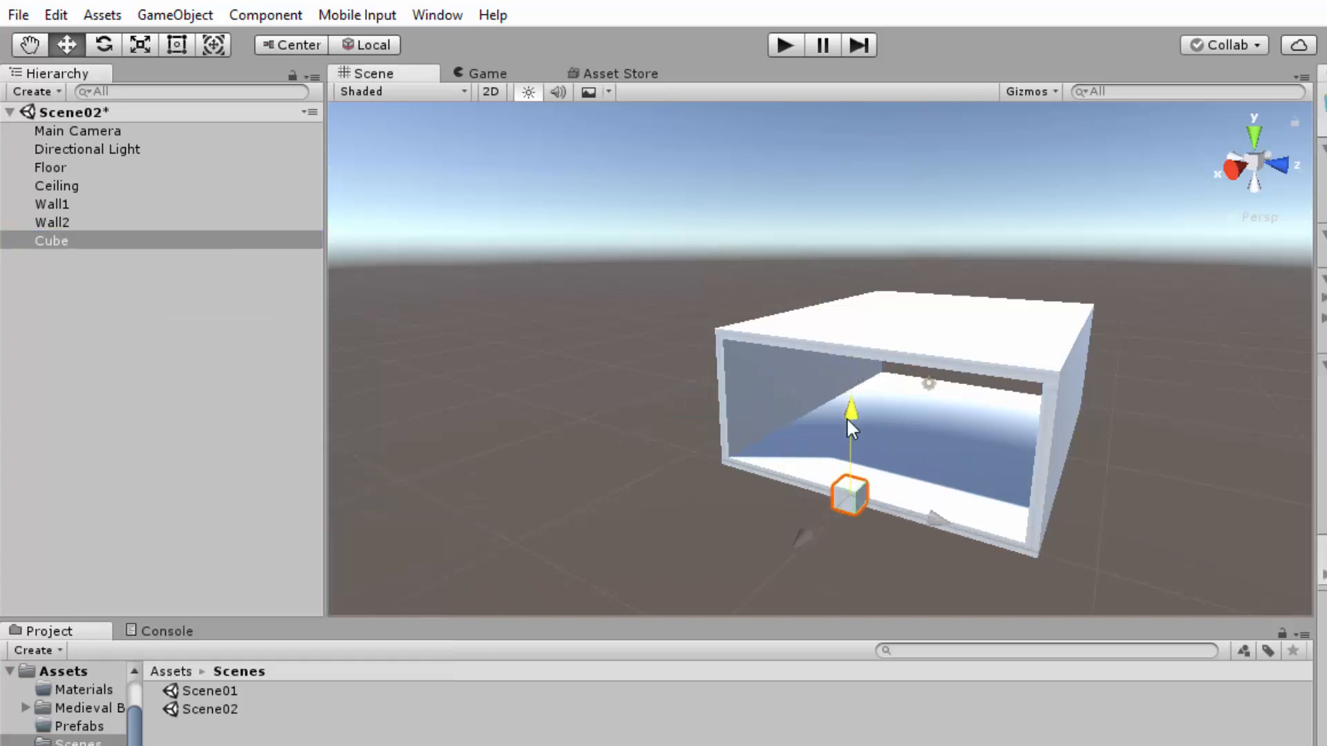
Frame the new cube in the scene view and rename it as Wall3.
click(67, 240)
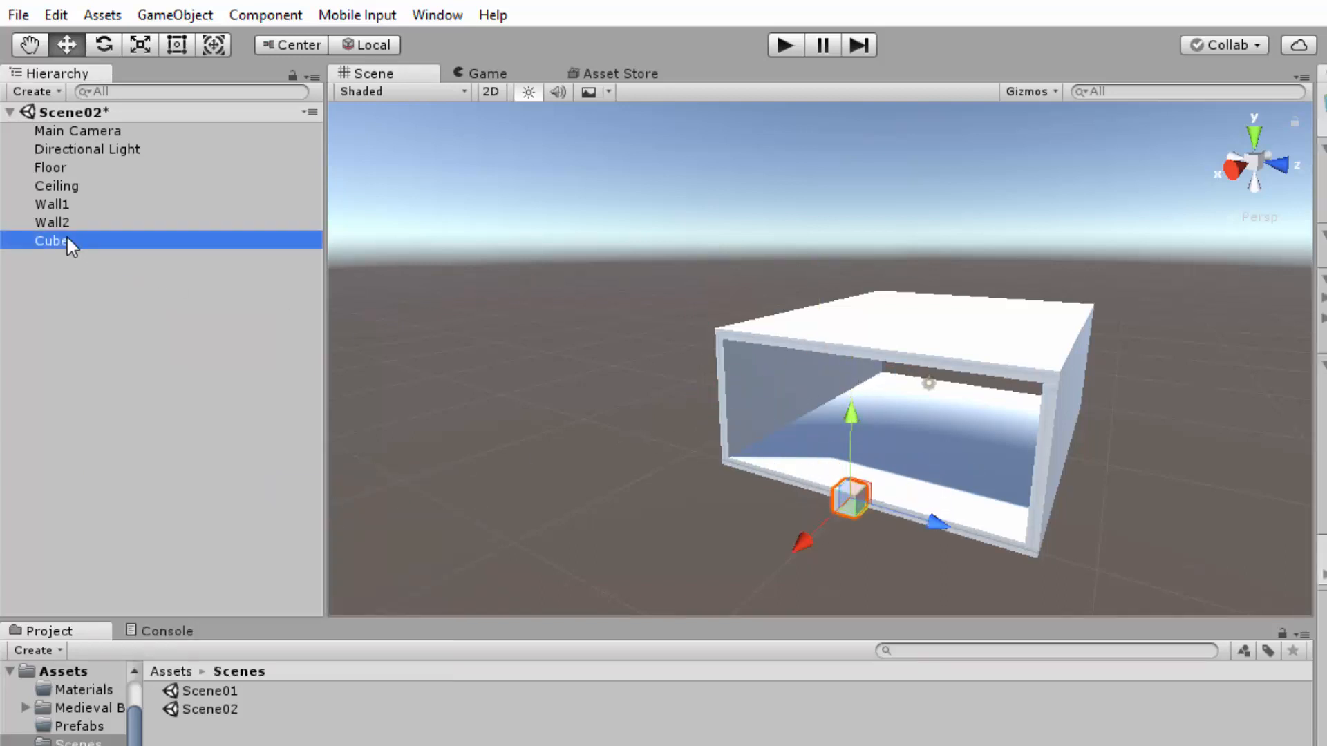
key(f)
key(F2)
text(W)
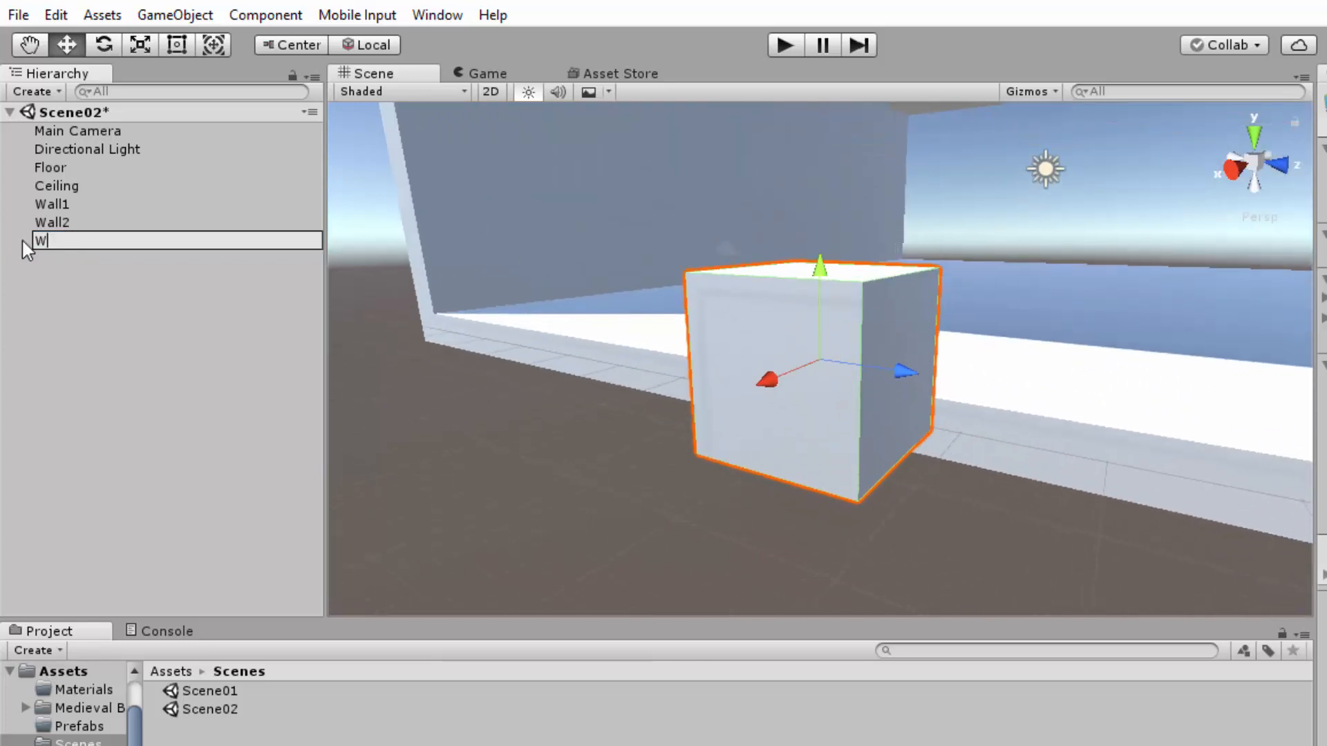
text(all3)
click(80, 311)
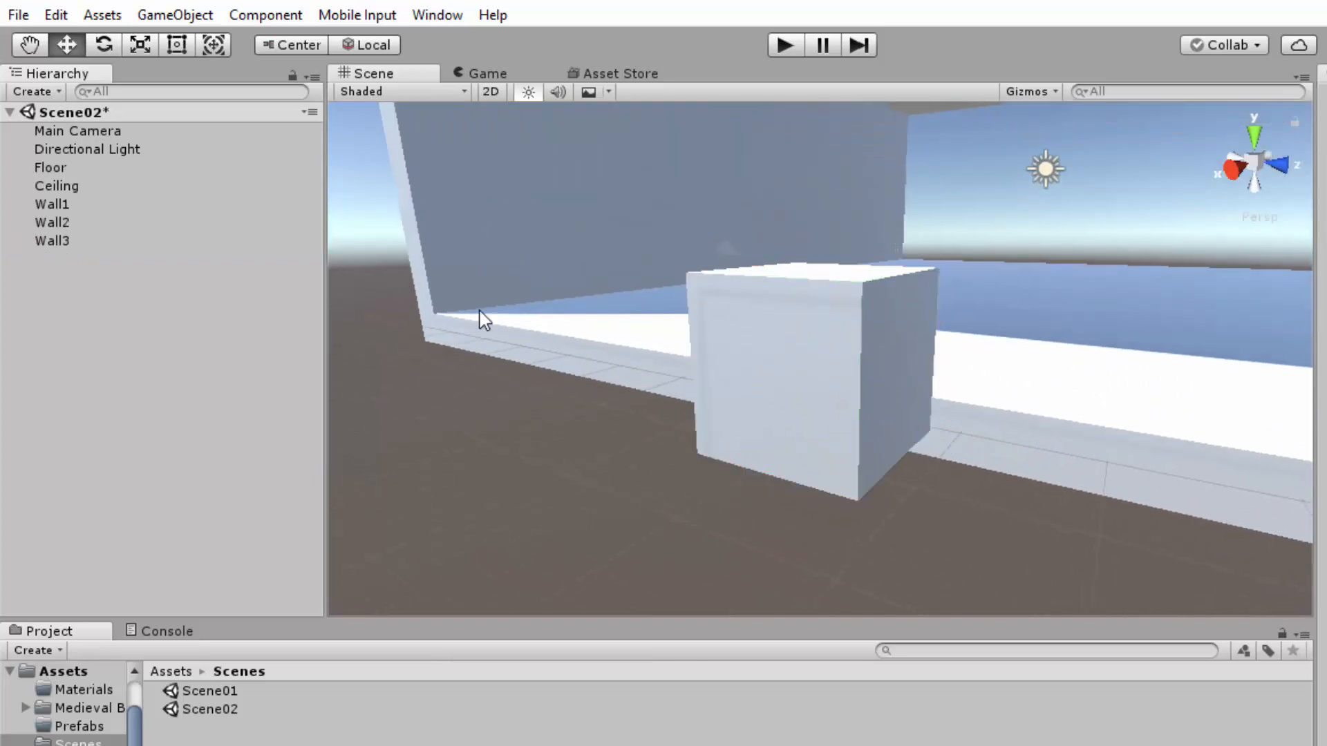
Set Wall3's scale to X 0.5, Y 6.5 and Z 16.
click(758, 316)
click(1119, 182)
text(0.)
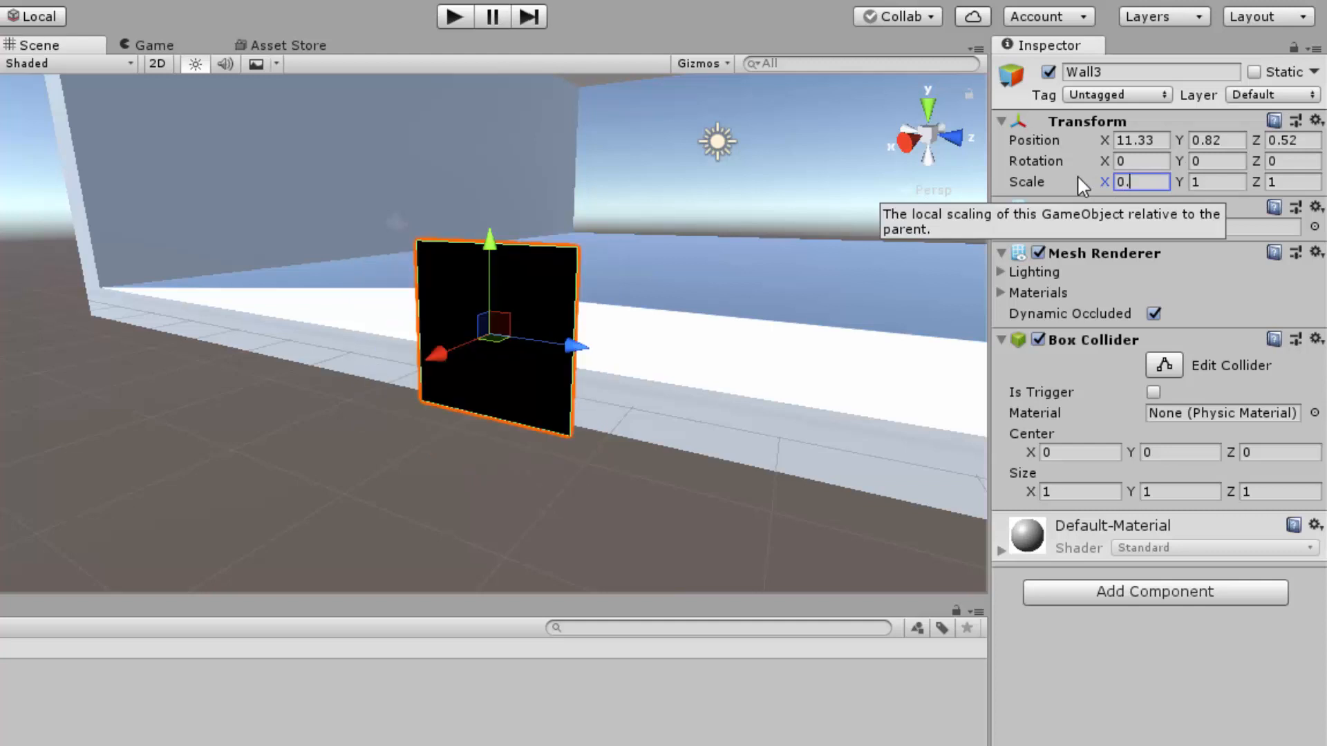
text(5)
click(1204, 182)
text(6)
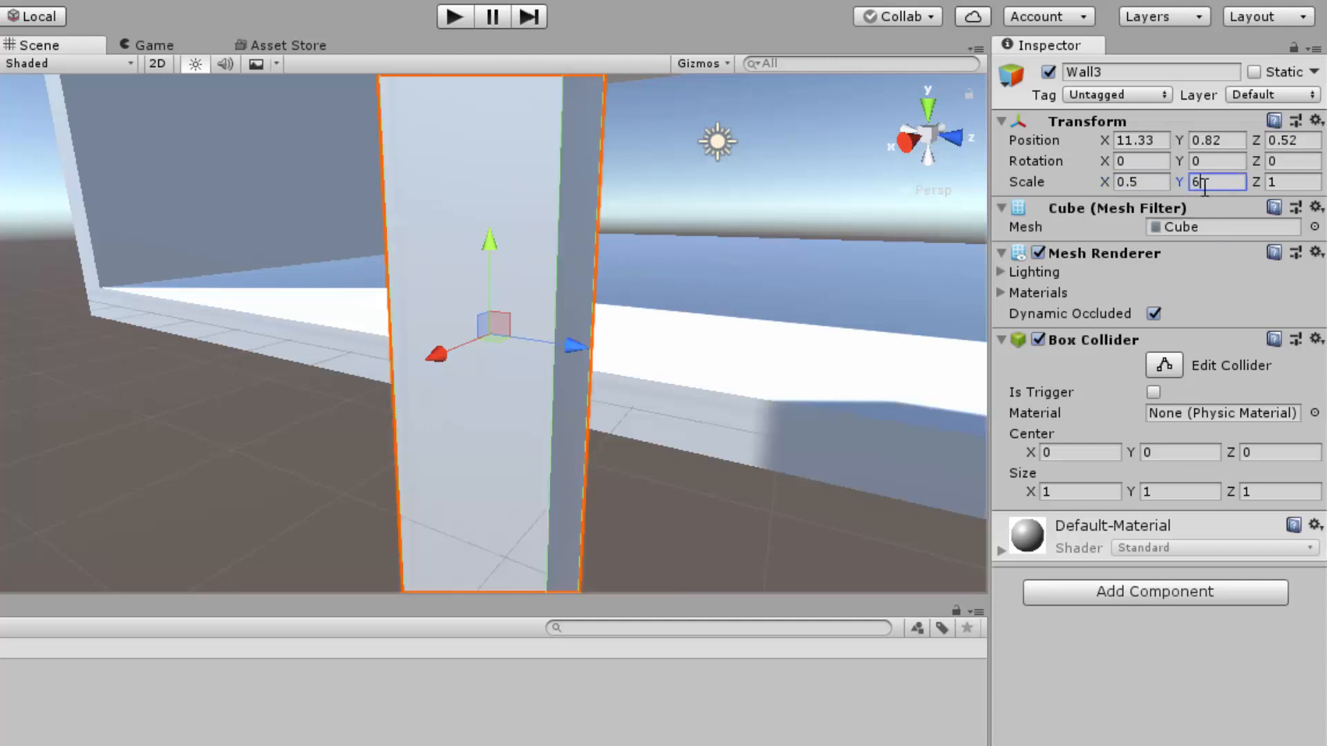
text(.5)
click(1281, 183)
text(6)
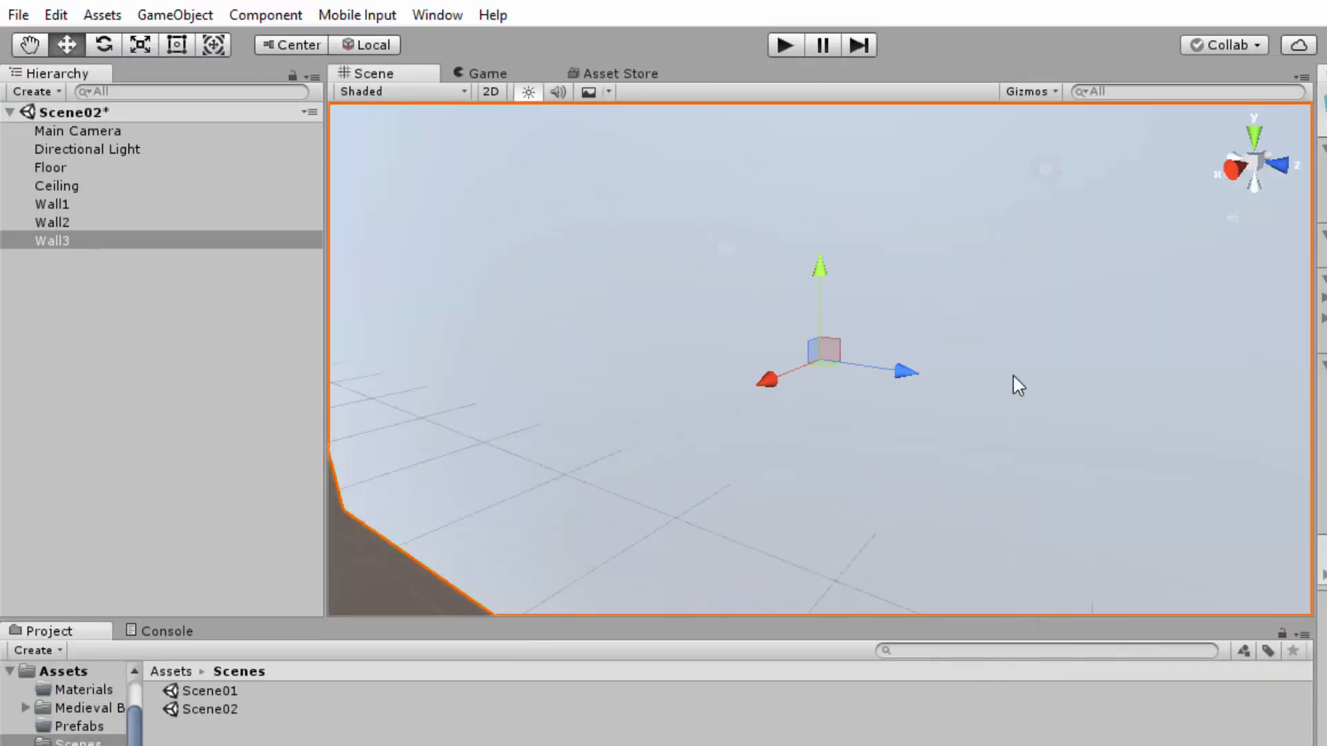
Raise Wall3 to about Y 3.5, level with the room, and set its Z scale to 15.
scroll(1013, 375, down, 6)
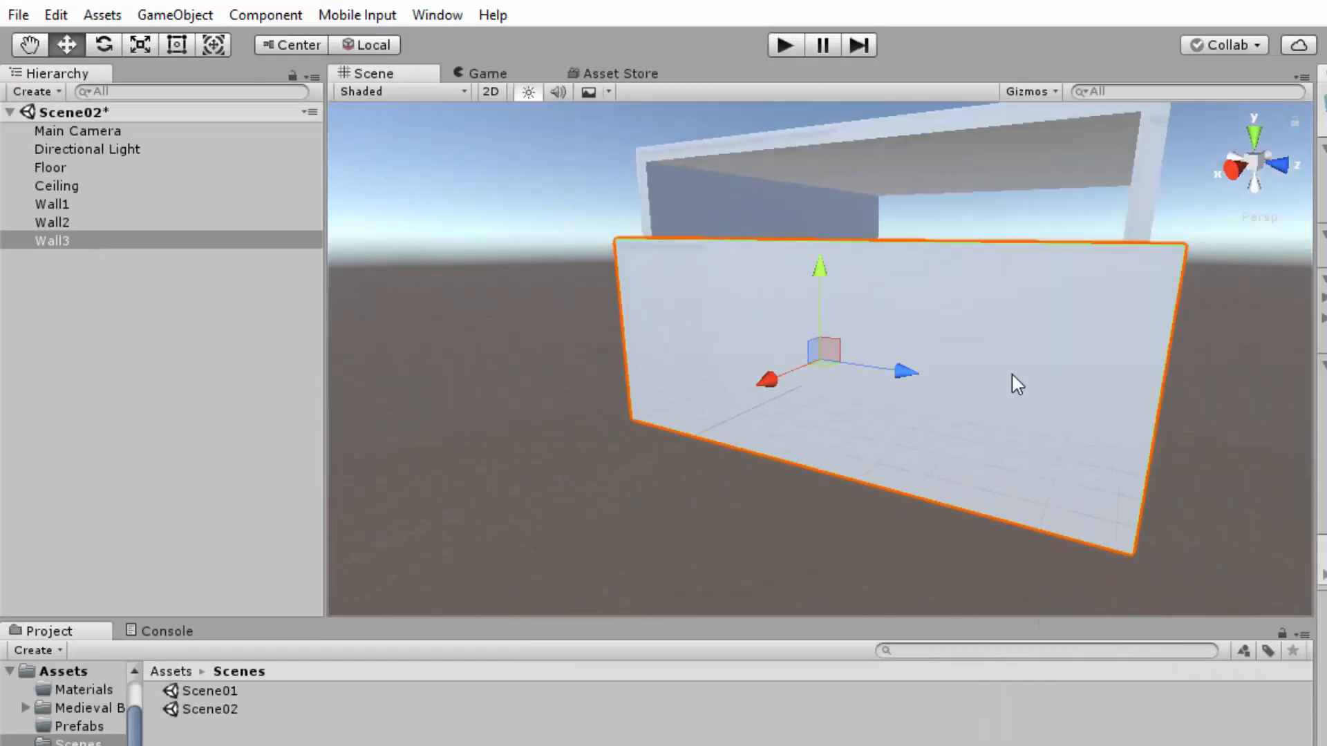
drag(829, 275, 832, 216)
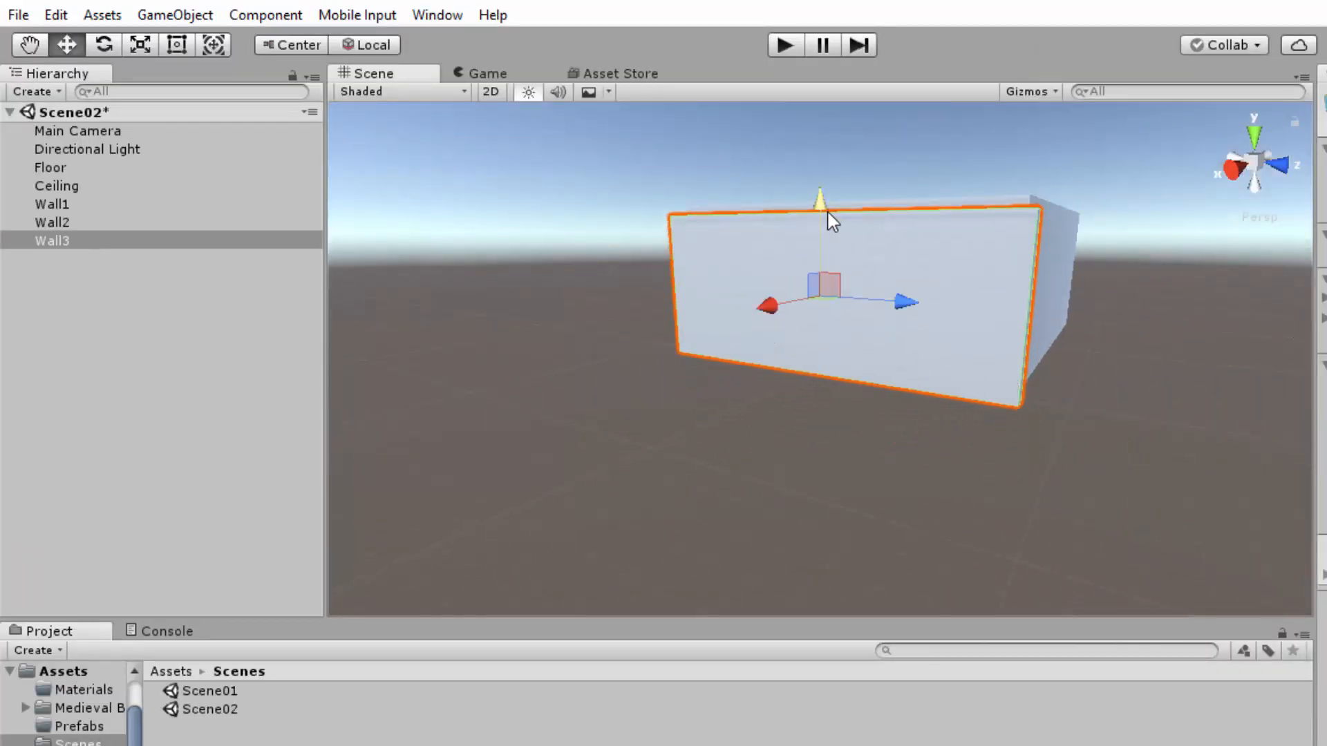
alt+drag(883, 450, 1178, 325)
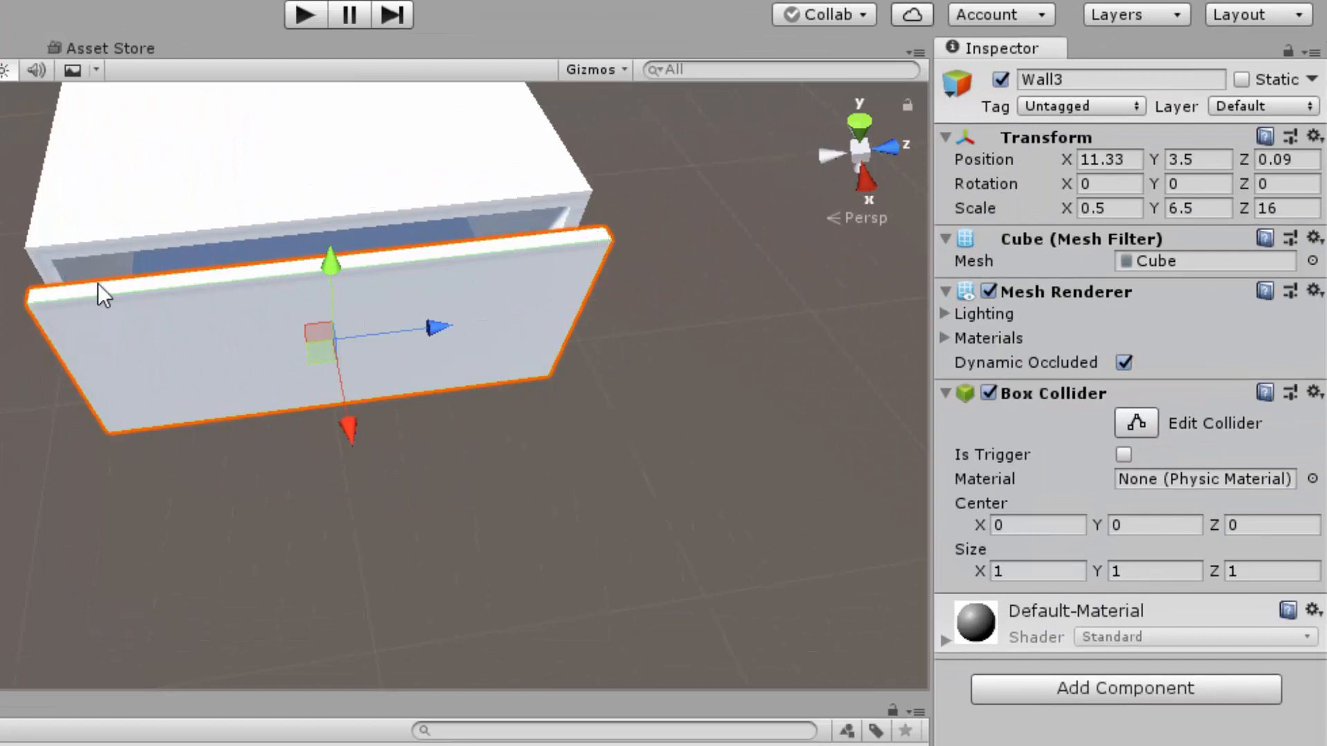
click(1270, 207)
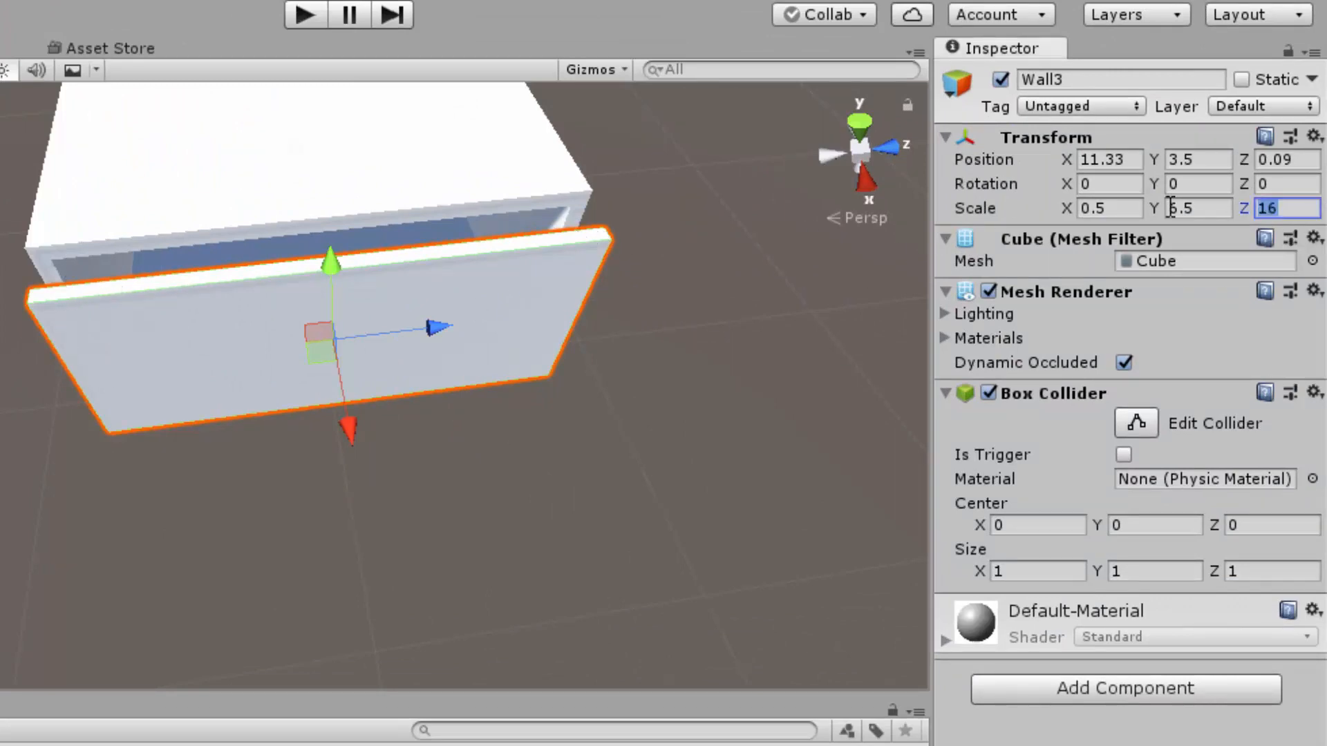
text(15)
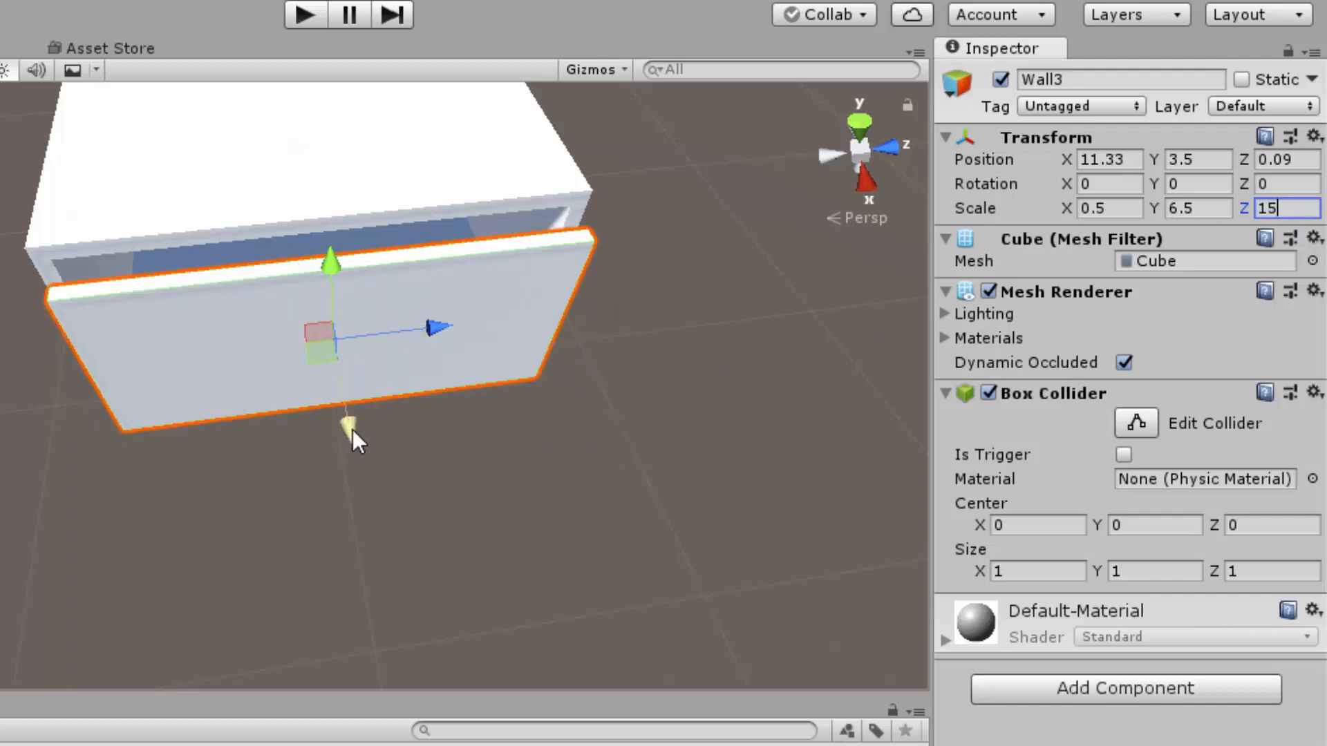
Move Wall3 closer to the room's open side and vertex-snap its top corner to the inner corner of the adjoining side wall.
mouse_move(352, 434)
mouse_down()
mouse_move(354, 418)
mouse_move(346, 428)
mouse_up()
scroll(366, 415, up, 3)
alt+drag(494, 453, 404, 526)
key(v)
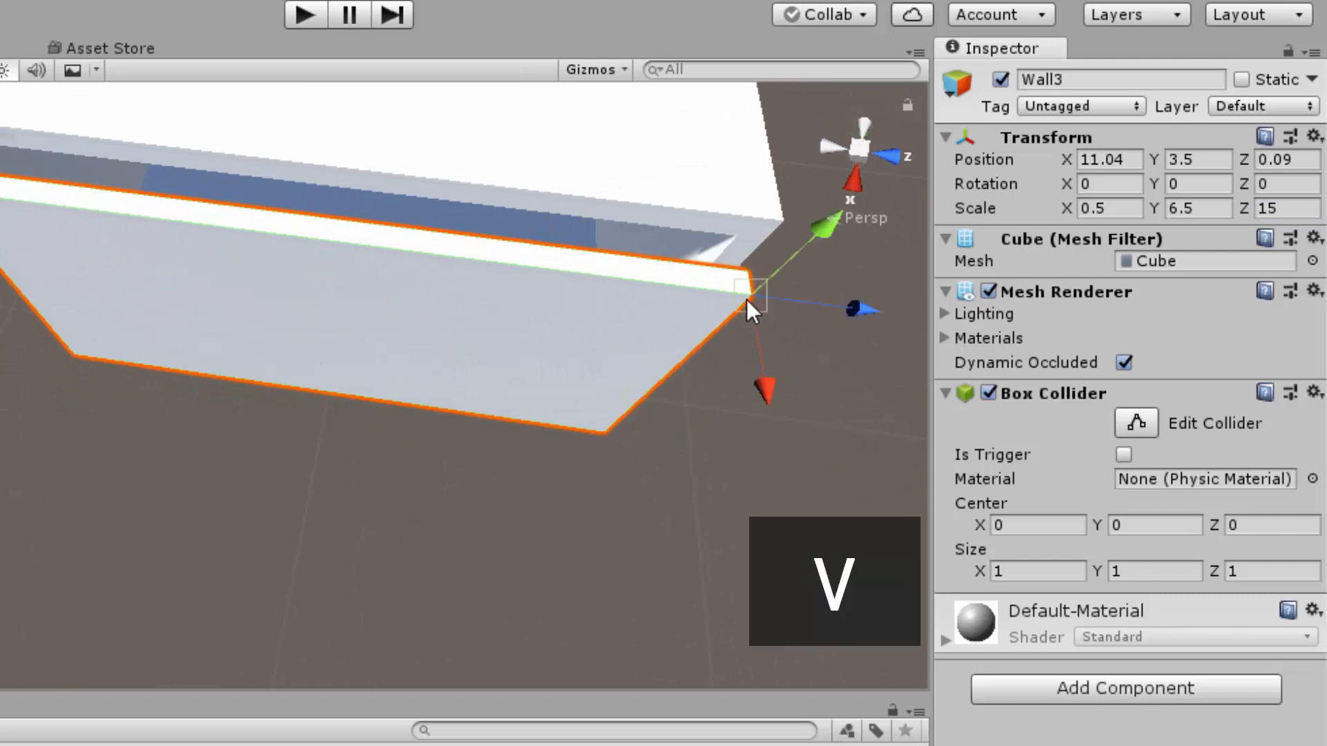
drag(750, 299, 734, 238)
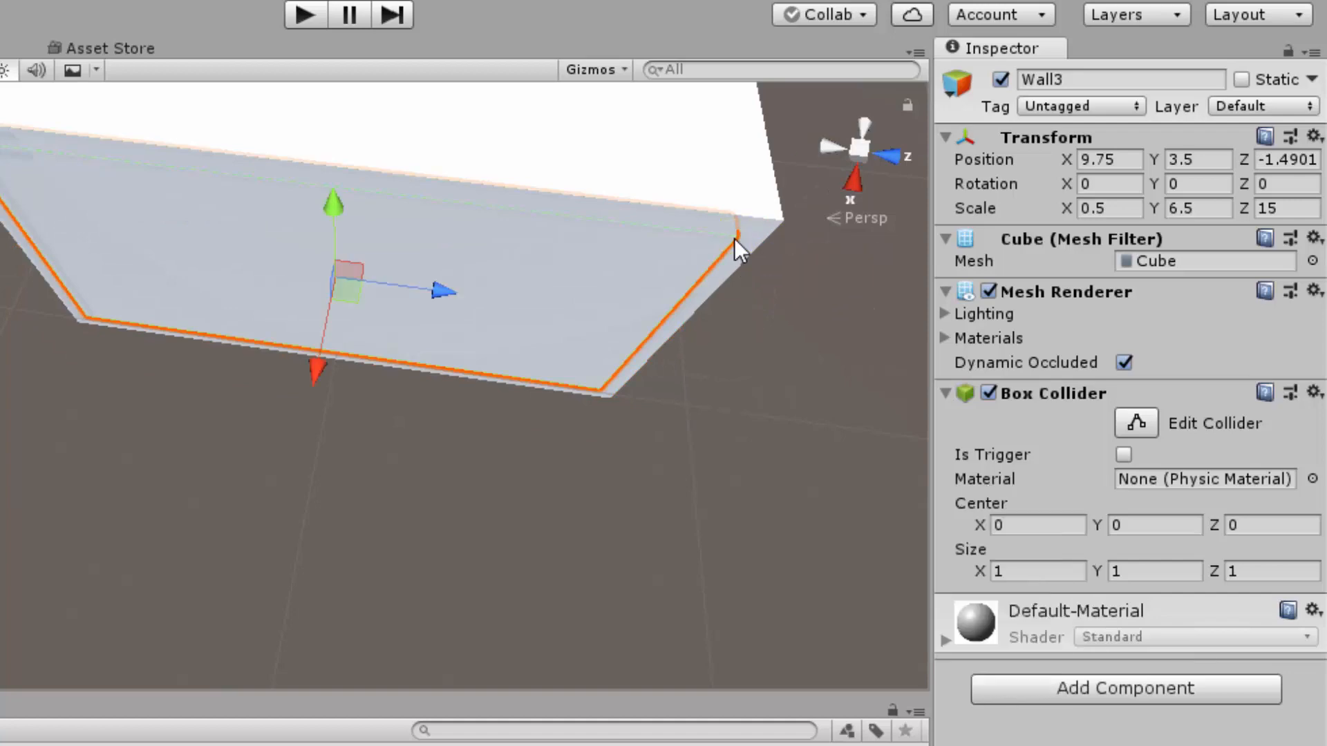
Duplicate Wall3 from inside the room and move the copy along X to the opposite open side.
alt+drag(599, 497, 675, 337)
click(867, 318)
middle_drag(746, 309, 523, 557)
scroll(523, 557, up, 5)
alt+drag(523, 536, 650, 661)
scroll(606, 526, up, 7)
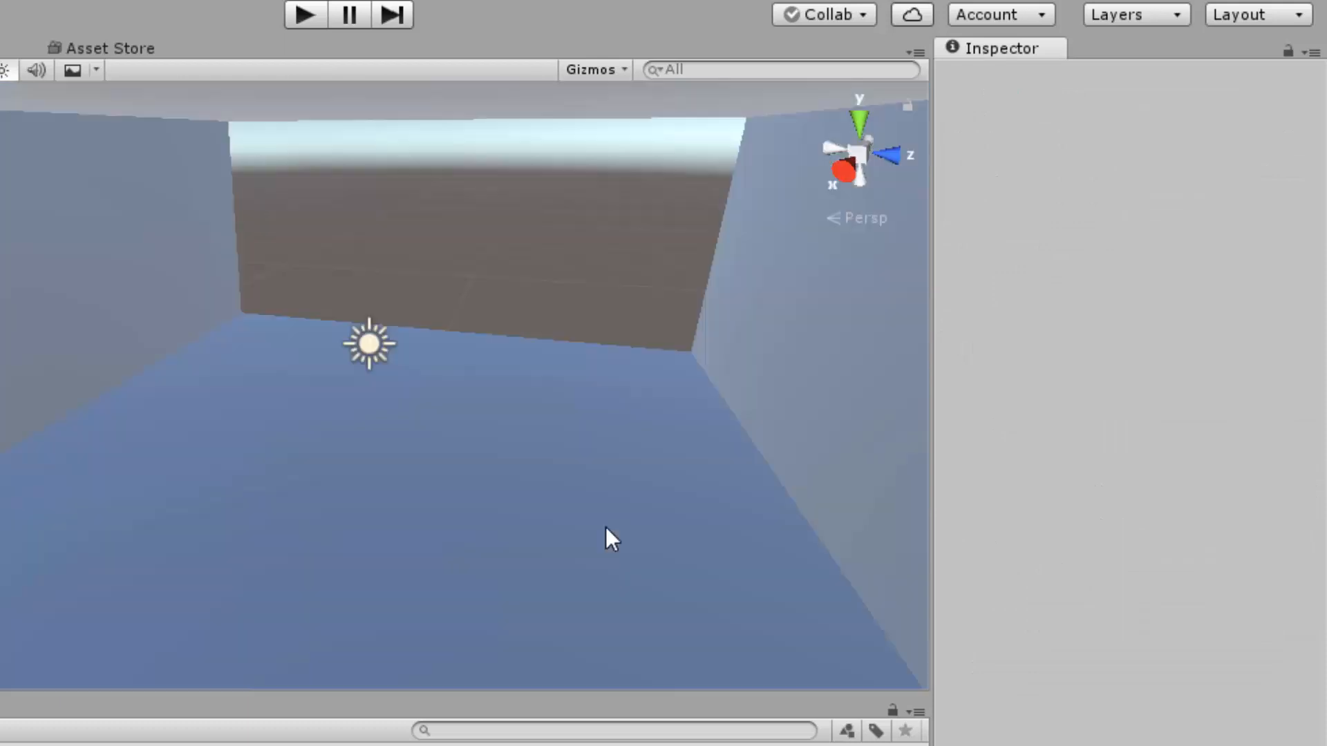
alt+drag(605, 527, 3, 325)
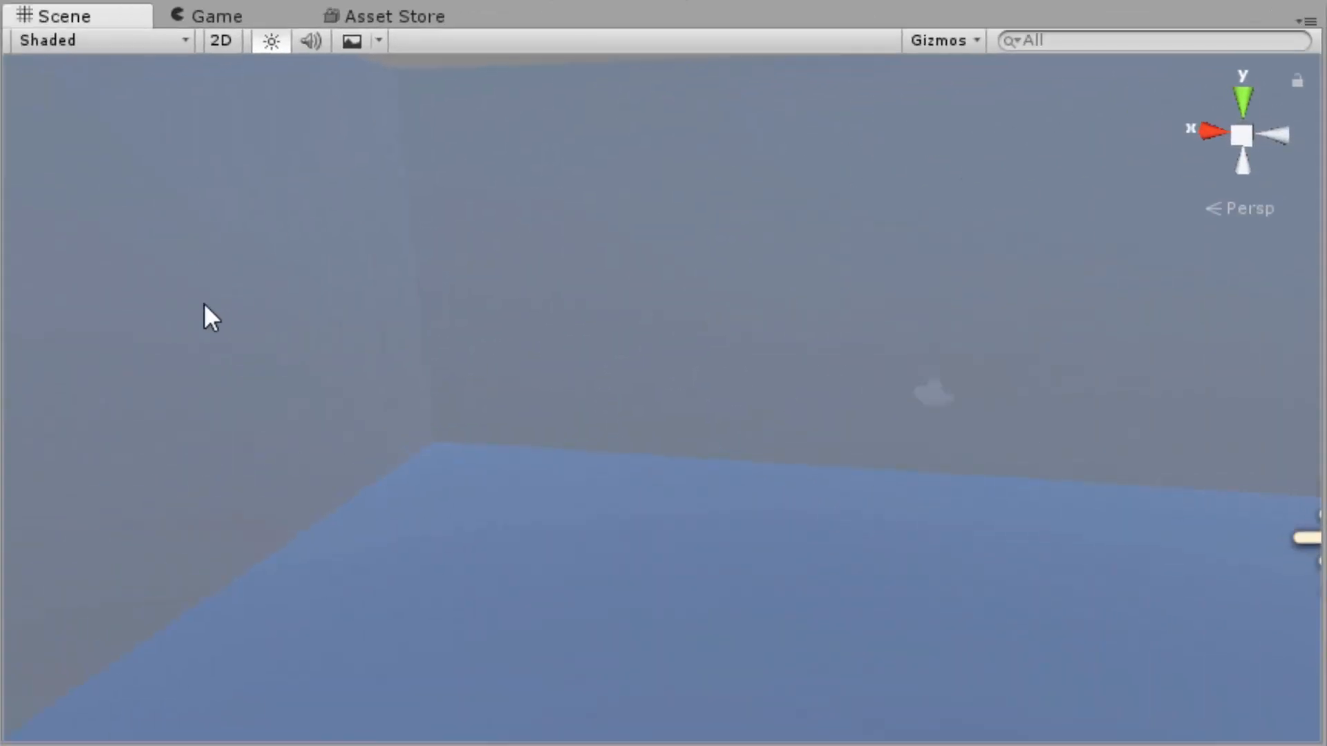
key(ctrl+d)
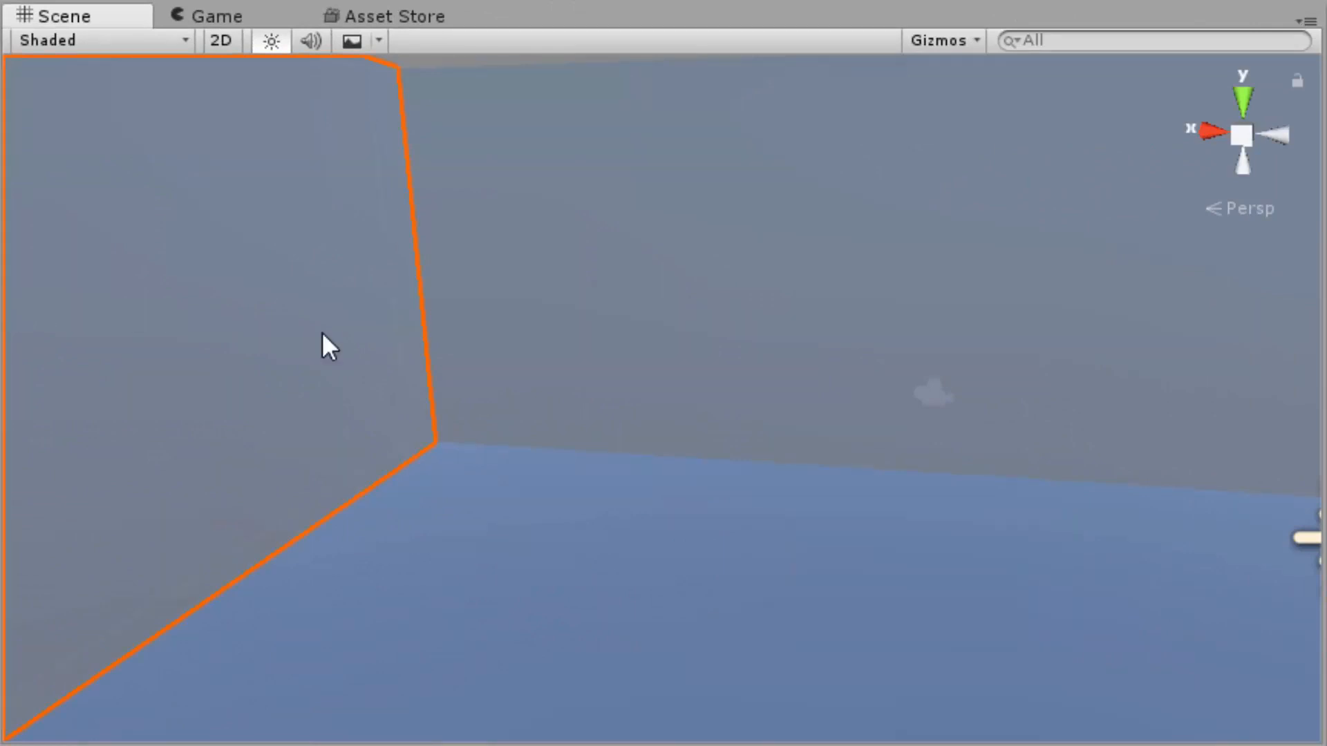
scroll(389, 373, down, 2)
scroll(389, 373, down, 2)
key(w)
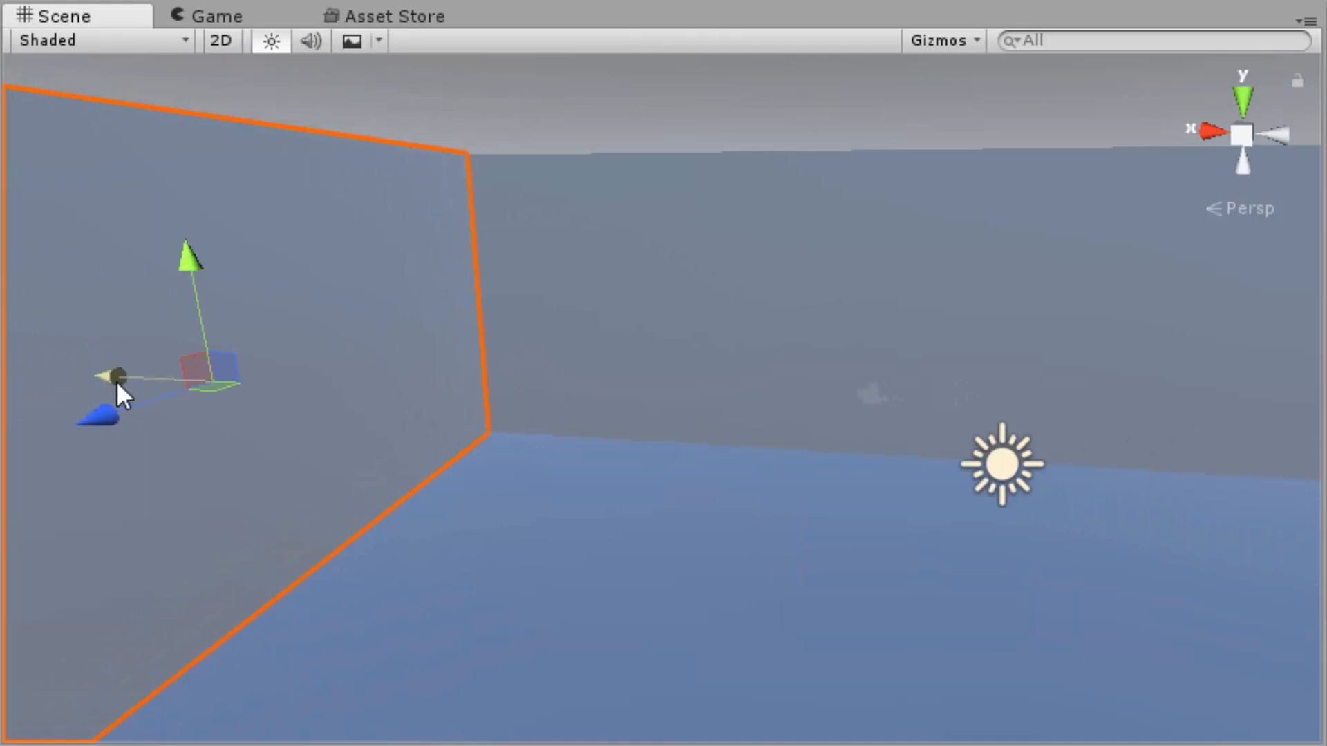
drag(118, 379, 1218, 682)
alt+drag(1218, 682, 1320, 608)
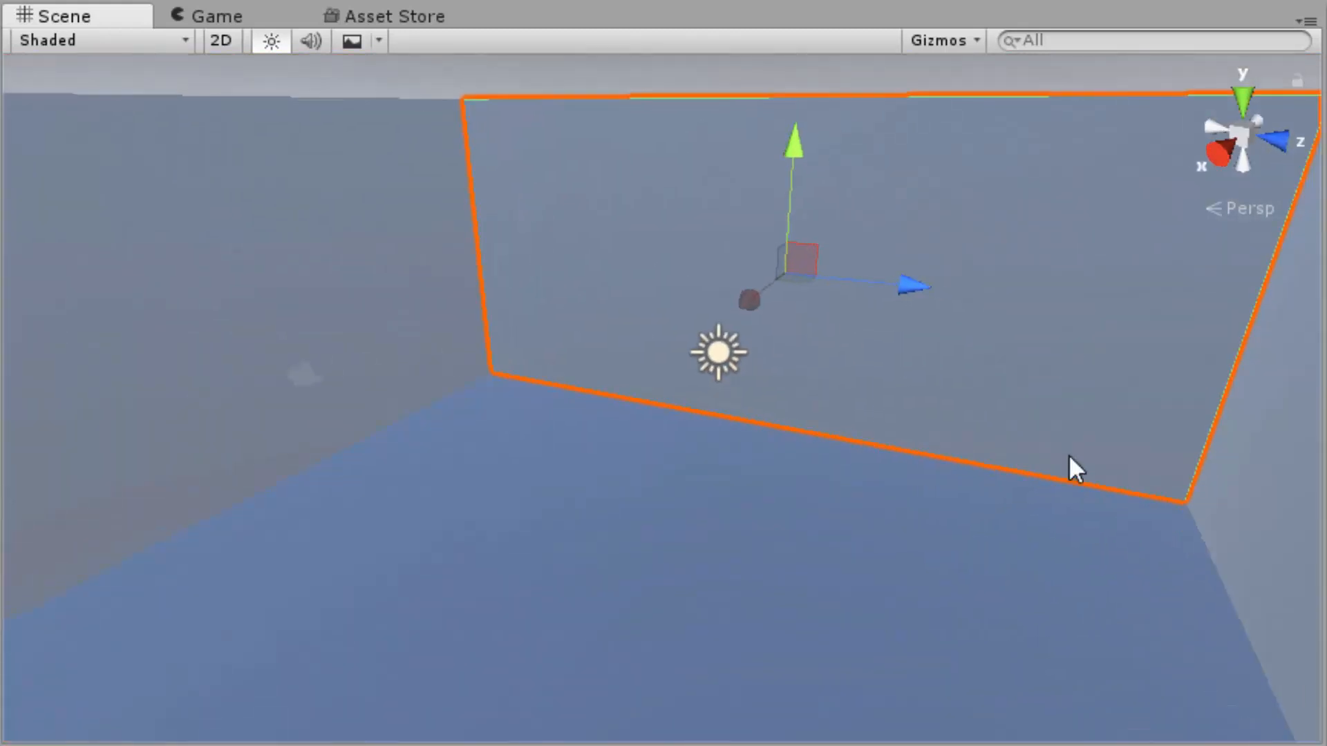
drag(760, 308, 838, 231)
Vertex-snap the duplicated wall's top corner into the remaining open side so it closes the room.
scroll(815, 436, down, 2)
scroll(815, 437, down, 2)
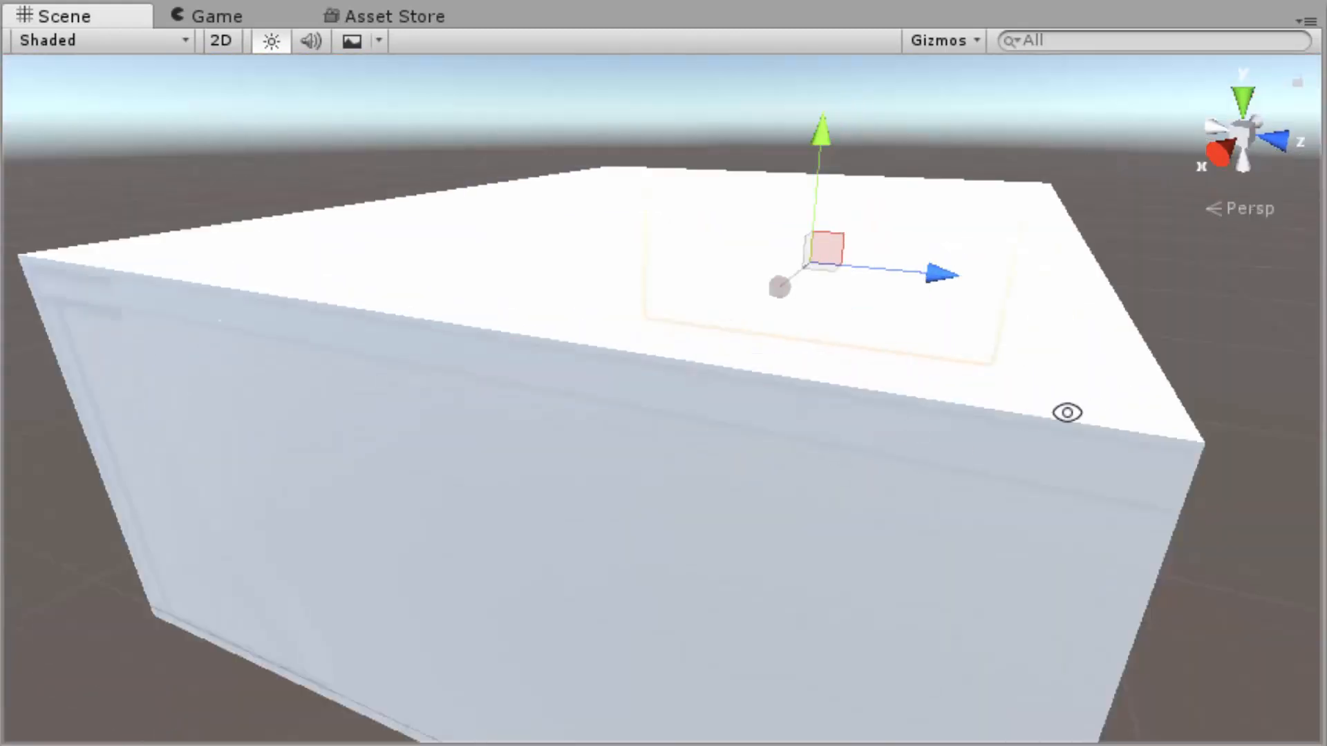
alt+drag(1066, 413, 967, 449)
key(v)
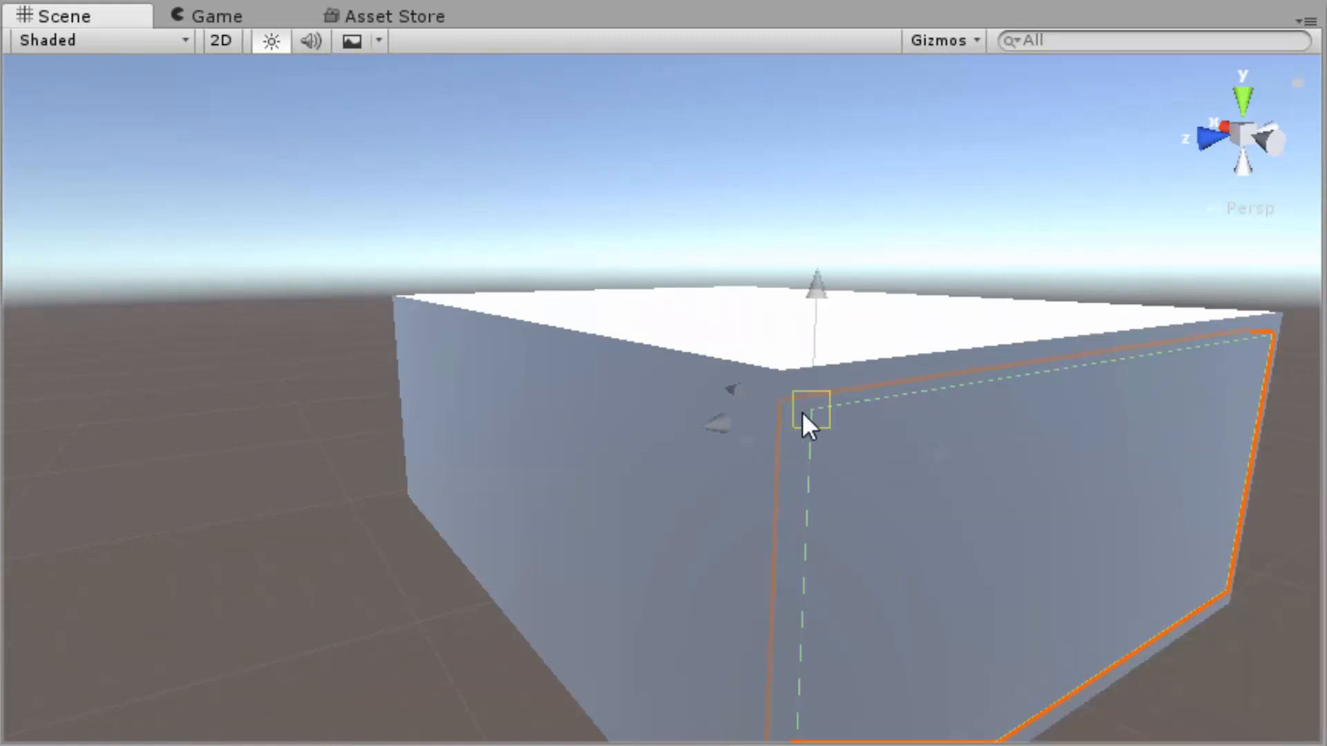
scroll(793, 530, up, 8)
right_drag(794, 530, 1313, 511)
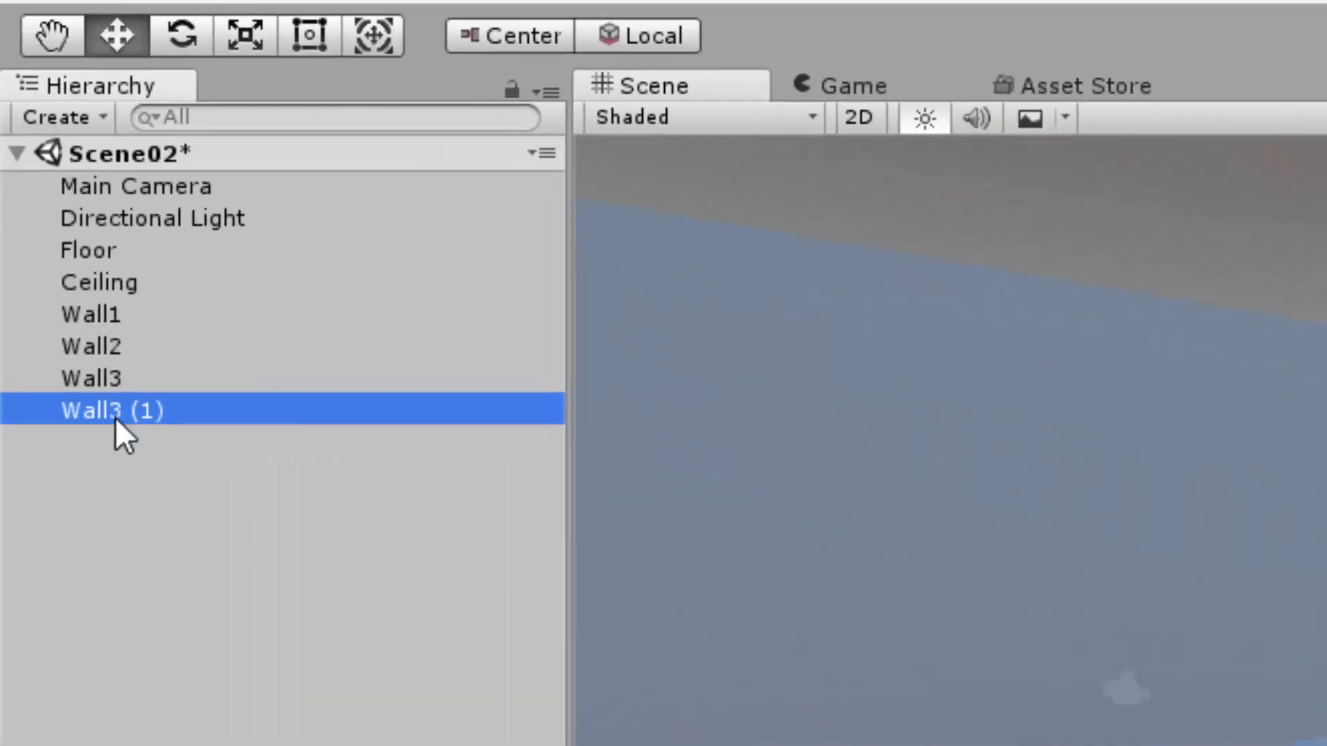
Rename the duplicated wall as Wall4.
click(114, 417)
drag(115, 417, 234, 440)
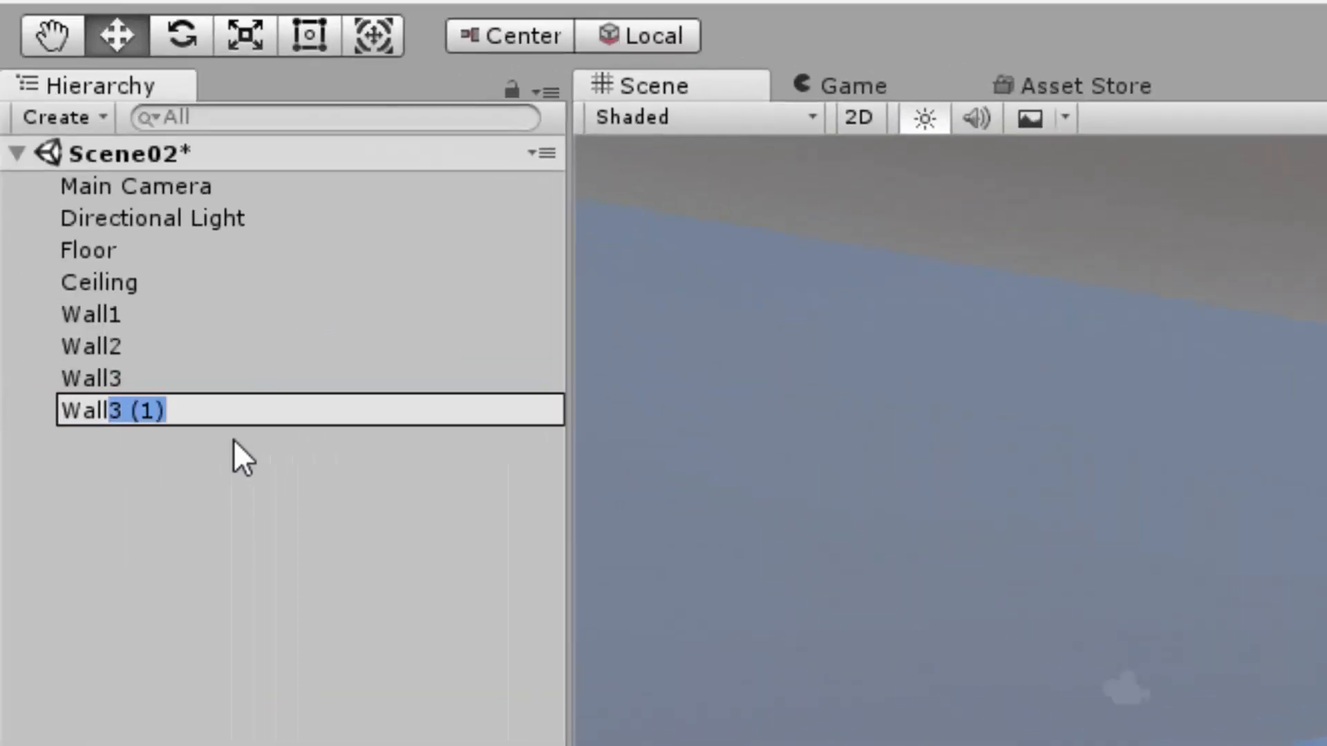
text(4)
key(Return)
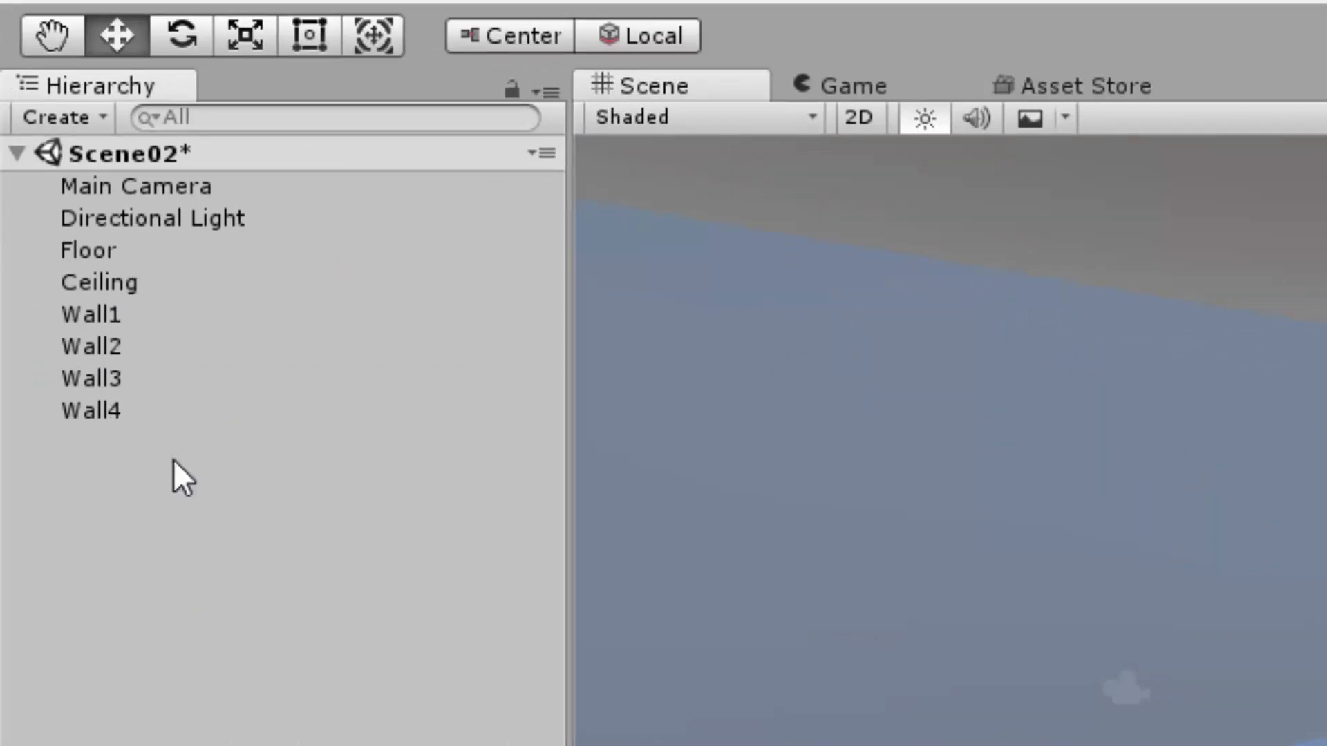
Create an empty object at the scene's root level and name it Room.
right_click(128, 530)
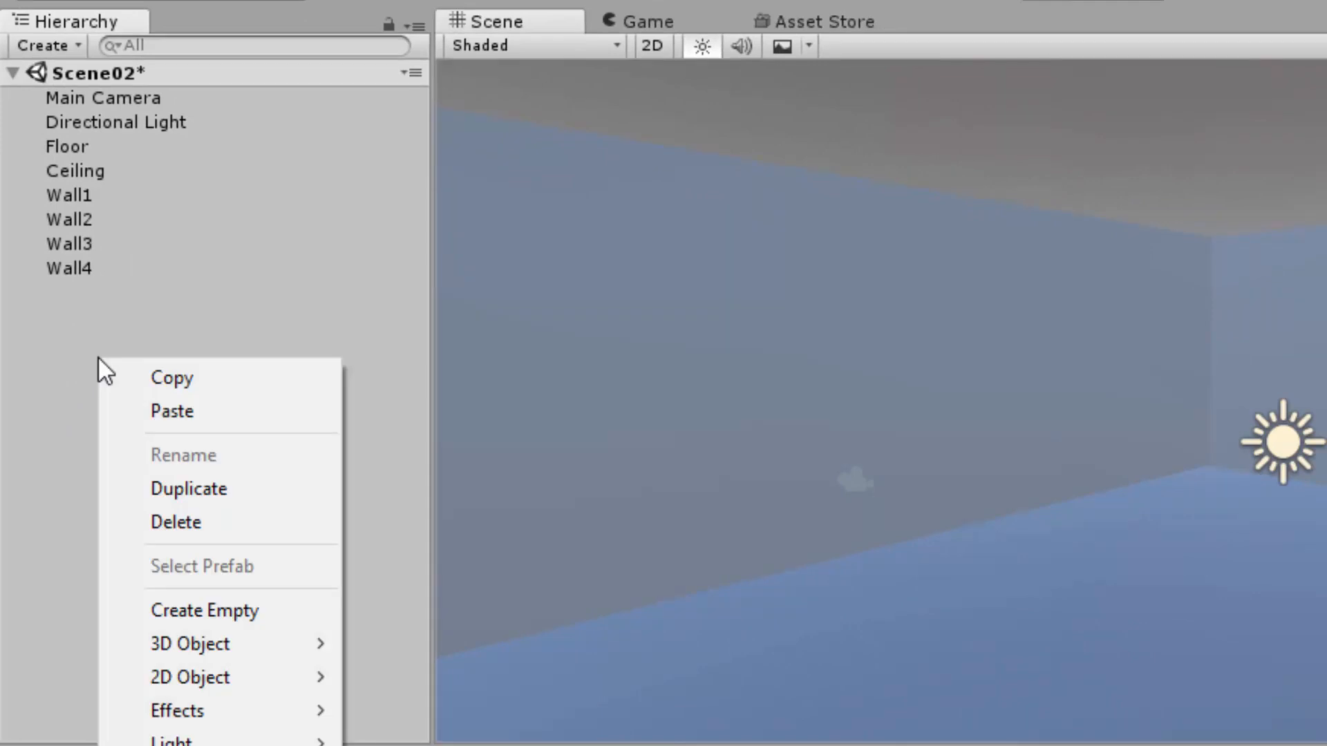
click(217, 607)
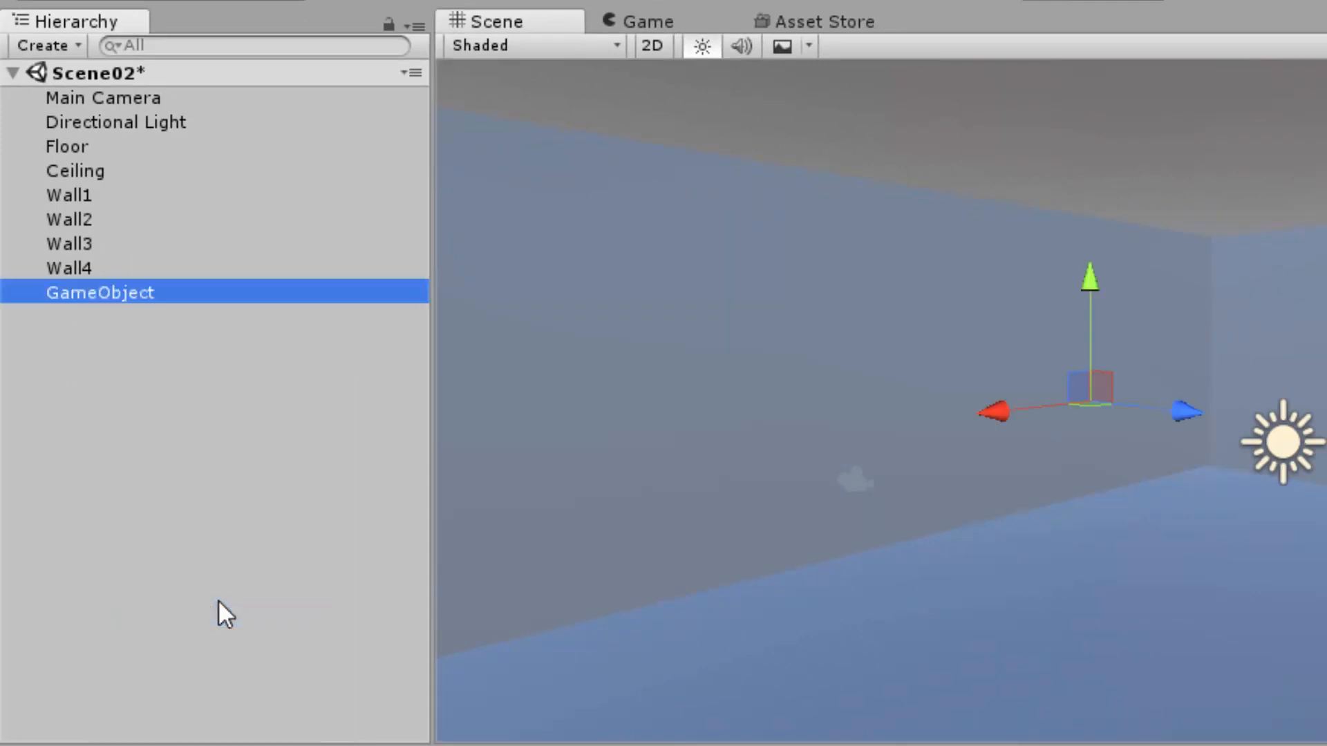
click(123, 292)
text(Room)
key(Return)
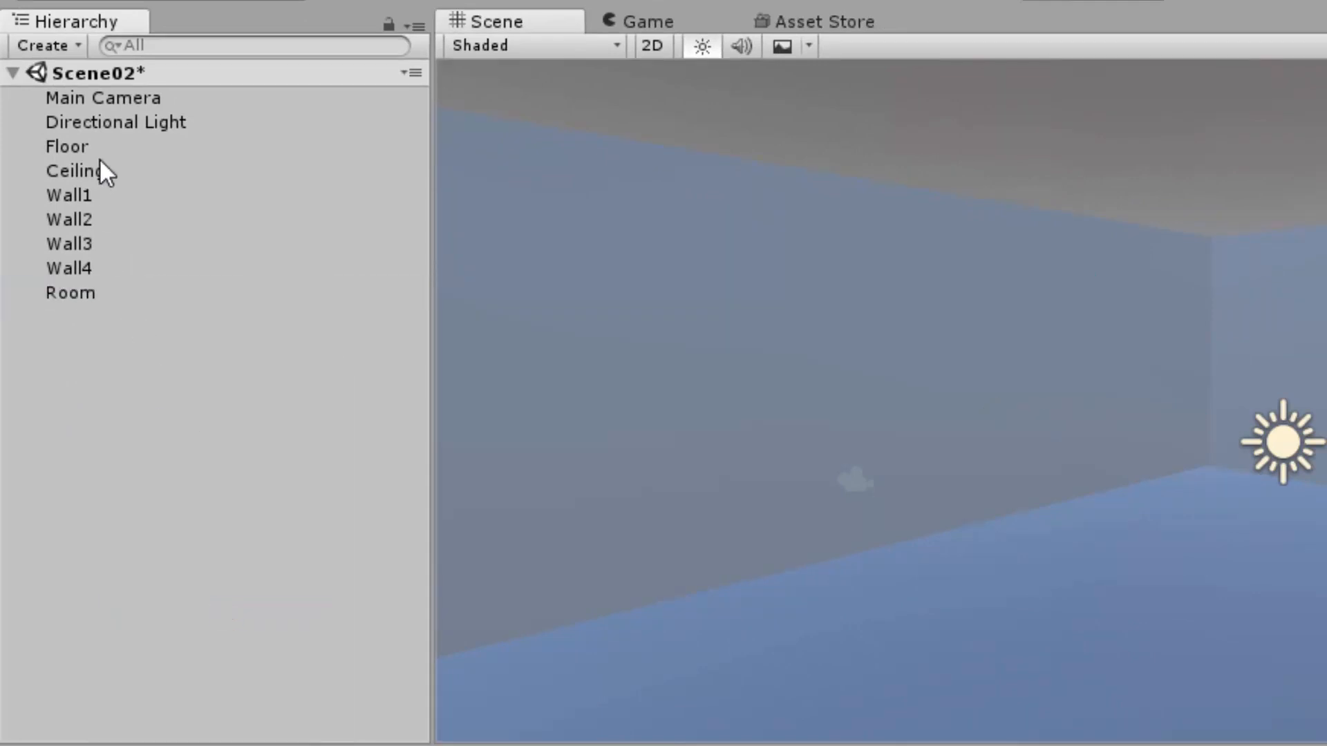
Make Floor, Ceiling and Wall1 through Wall4 children of the Room object.
click(97, 148)
shift+click(93, 268)
drag(65, 249, 73, 296)
click(252, 377)
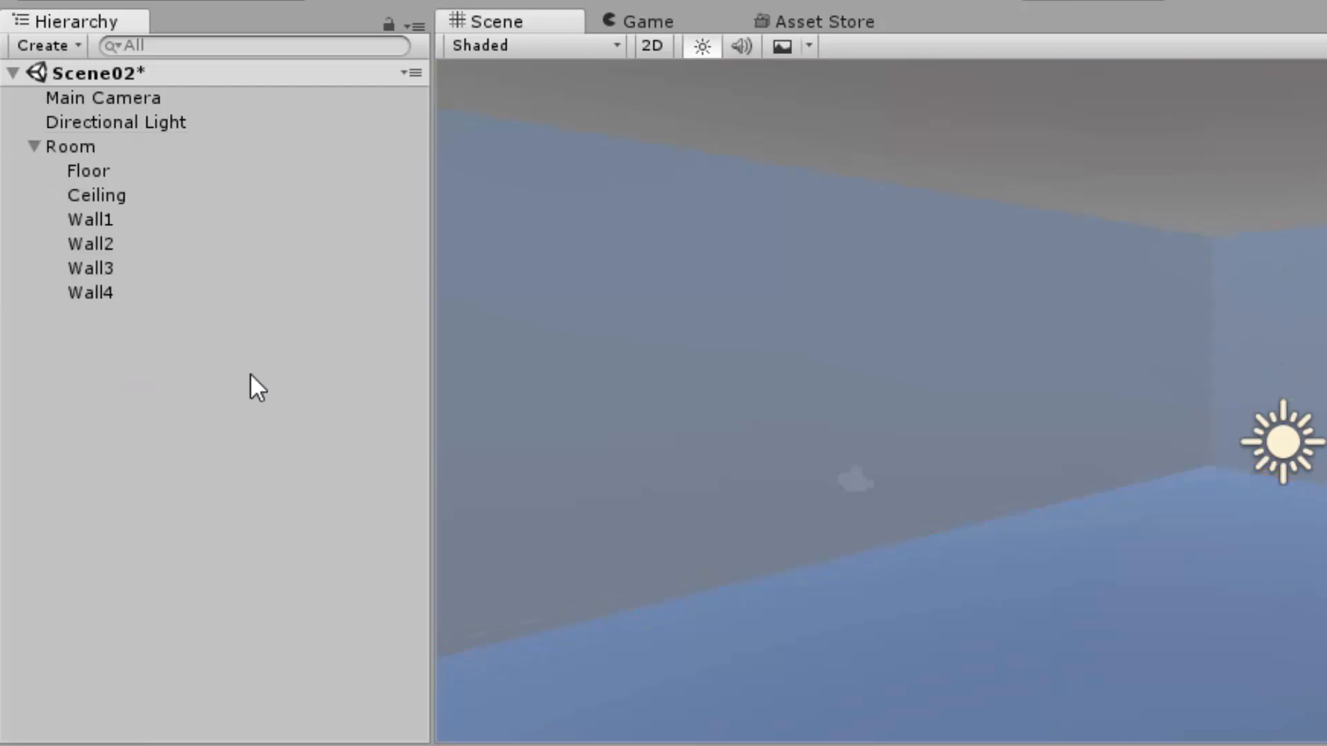
click(34, 148)
click(35, 147)
Create an empty child object inside Room and name it Walls.
right_click(73, 148)
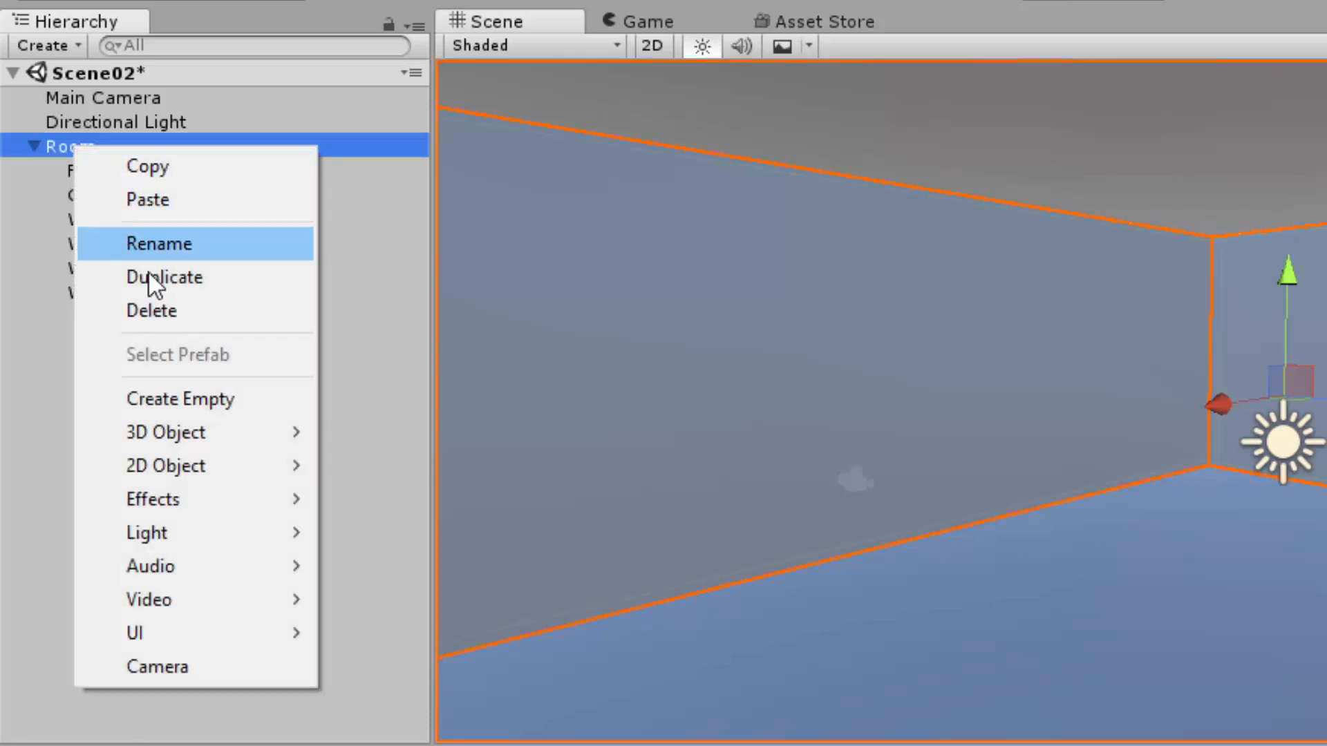
click(195, 401)
click(132, 322)
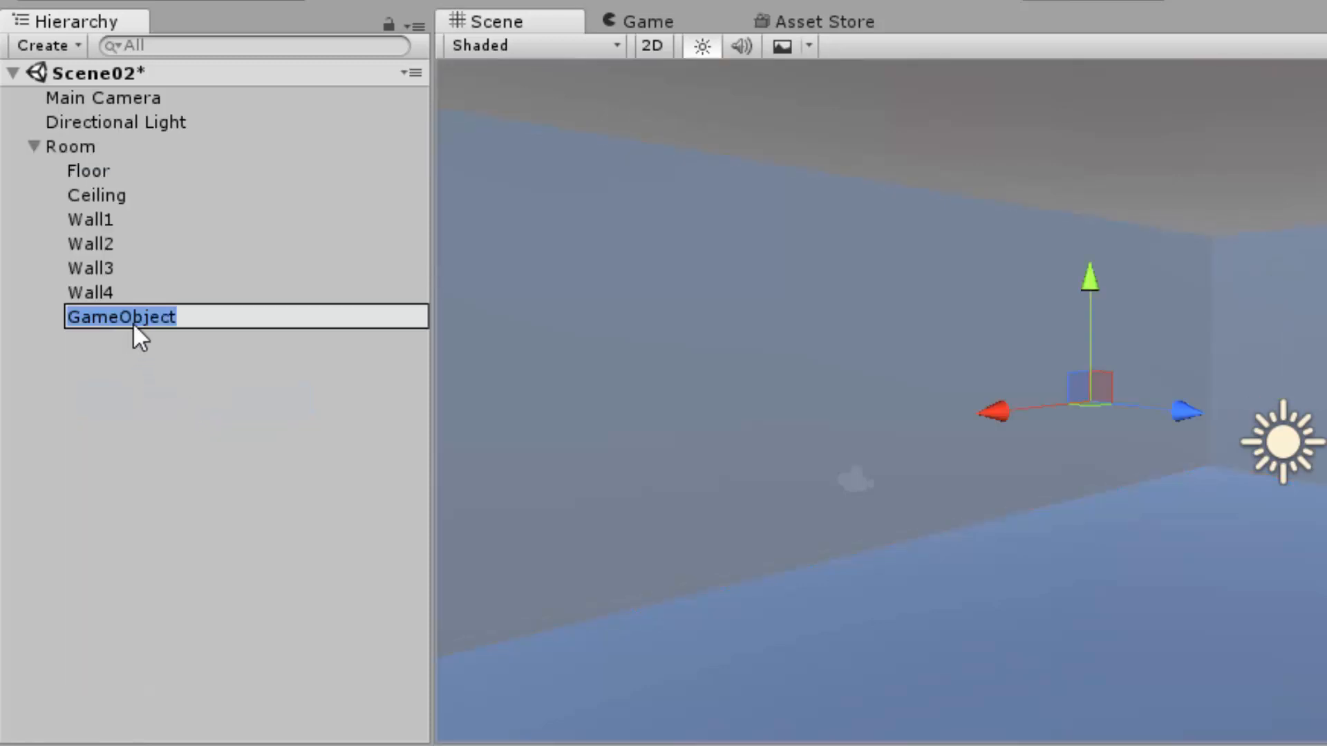
text(Walls)
key(Return)
Make Wall1 through Wall4 children of the Walls object and collapse that group.
click(90, 171)
click(102, 220)
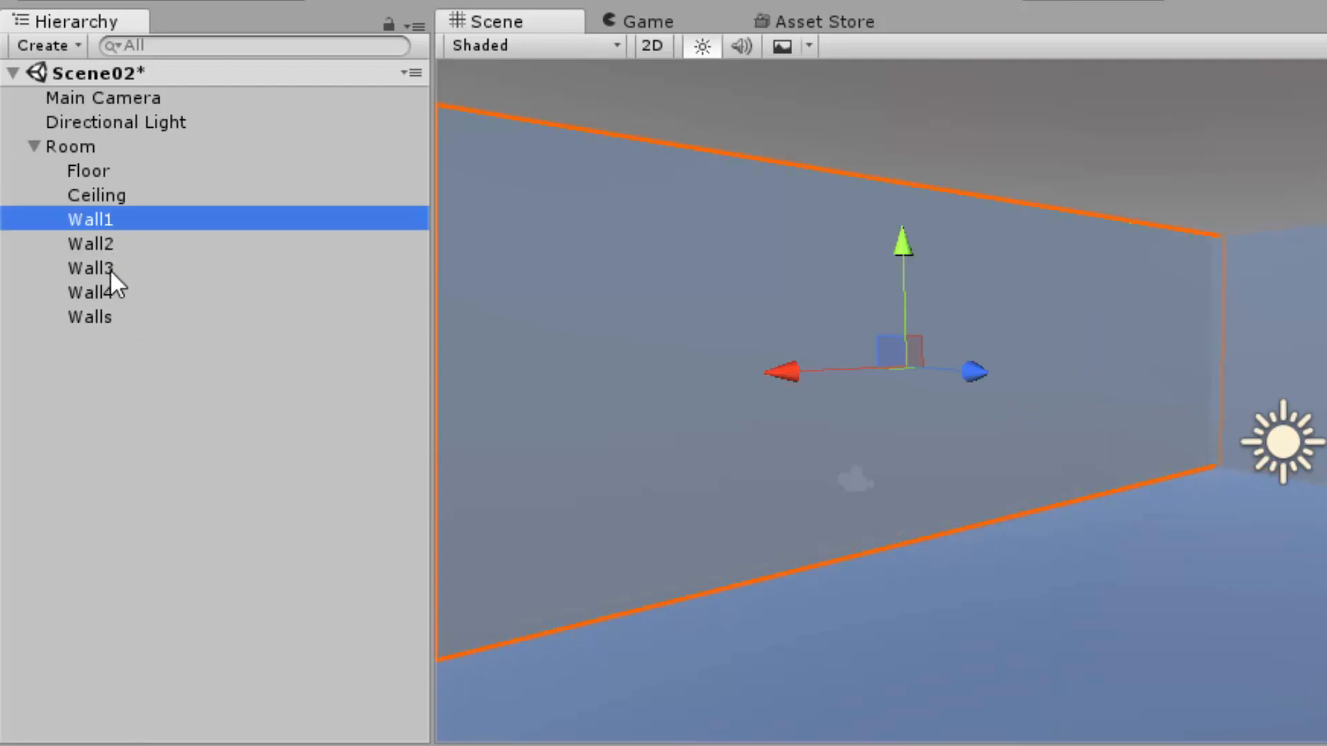
shift+click(103, 293)
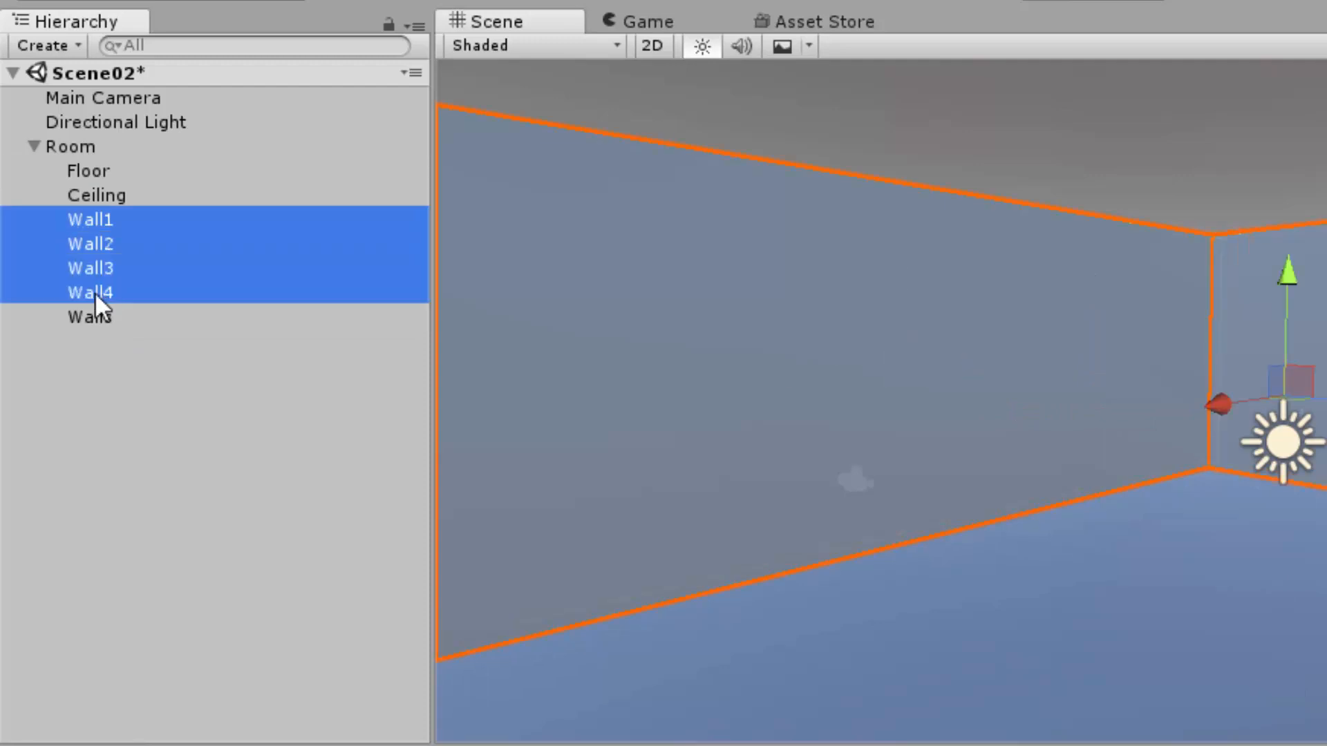
drag(94, 297, 102, 313)
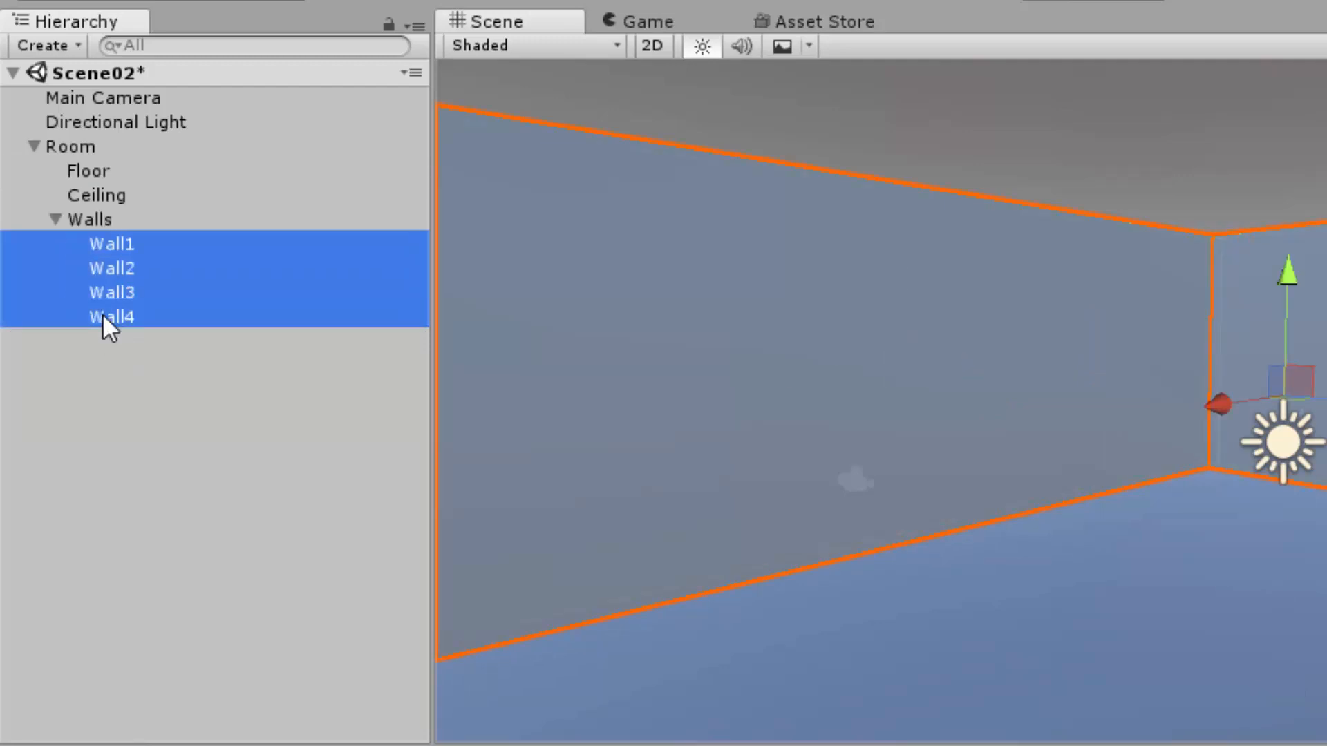
click(55, 219)
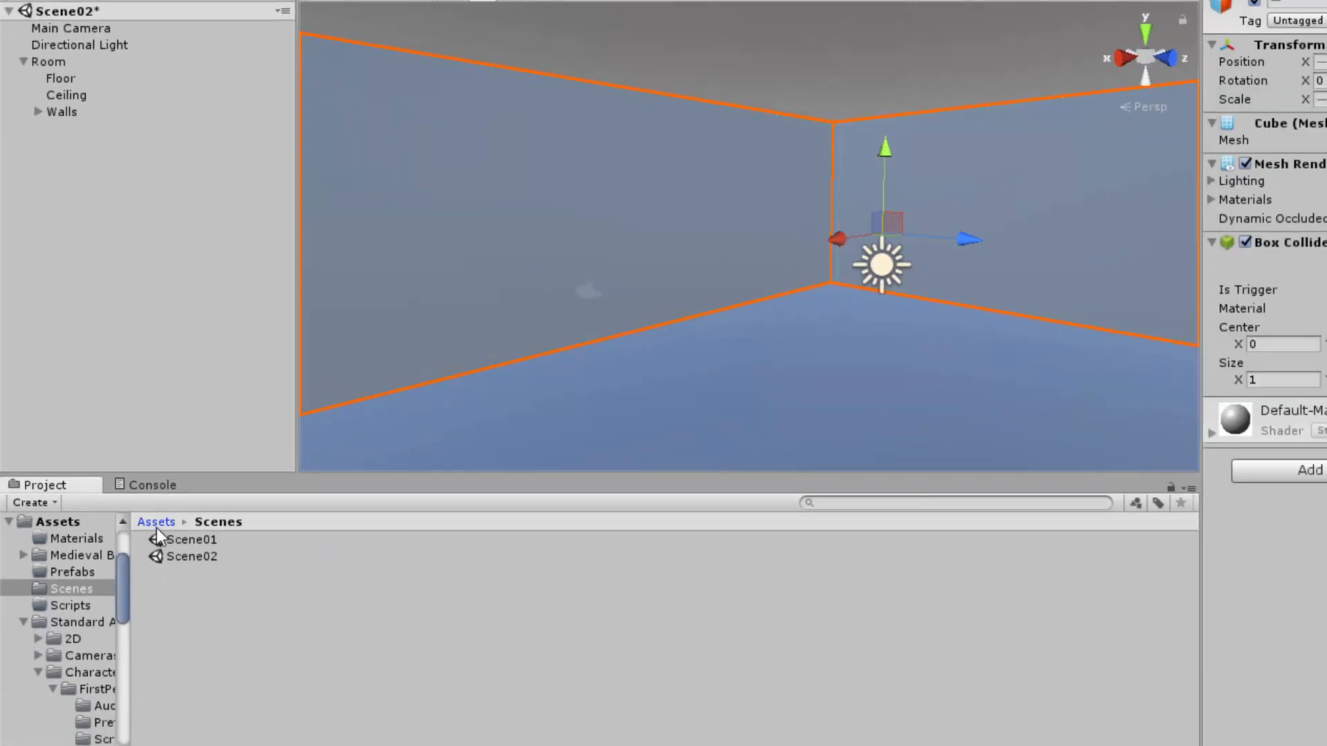
Add the FPSController prefab from Standard Assets/Characters/FirstPersonCharacter/Prefabs to the scene's root level and collapse the Room group.
click(156, 525)
double_click(183, 624)
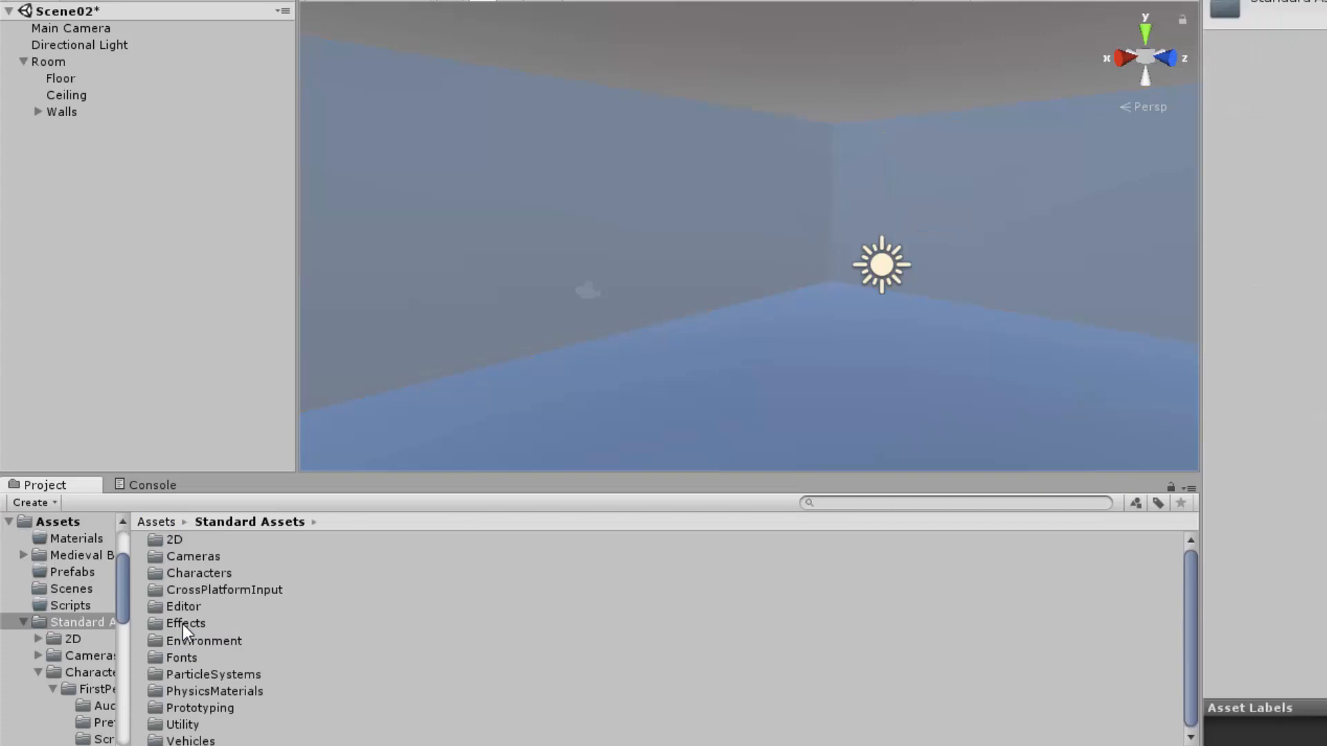
double_click(193, 574)
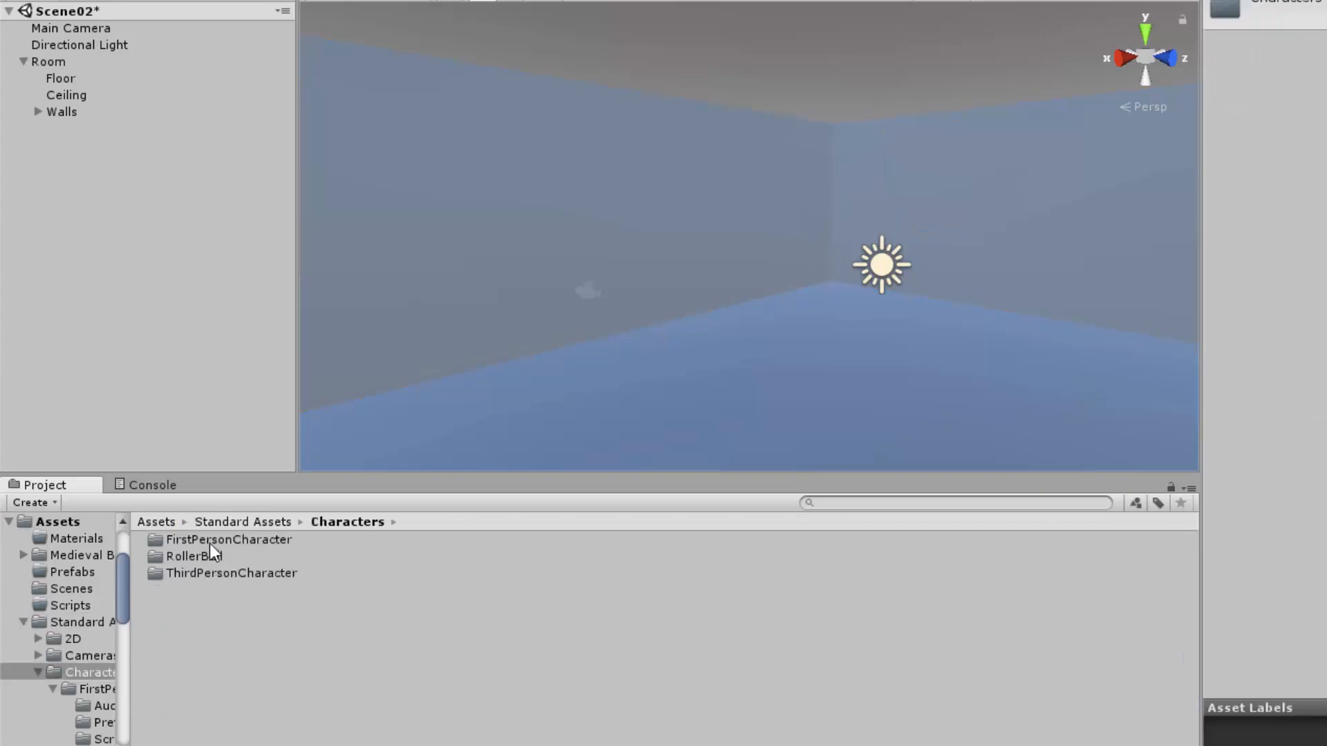
double_click(209, 543)
double_click(198, 557)
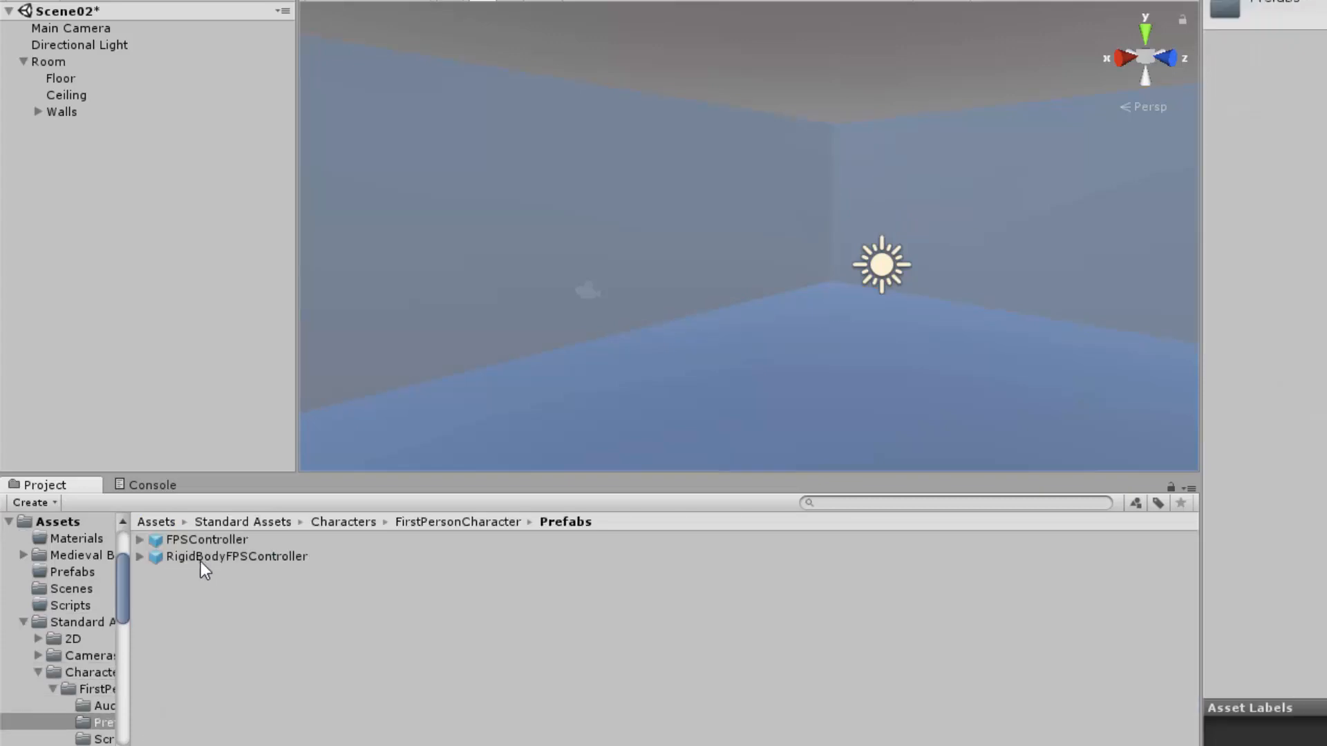
drag(202, 542, 135, 338)
drag(61, 253, 91, 155)
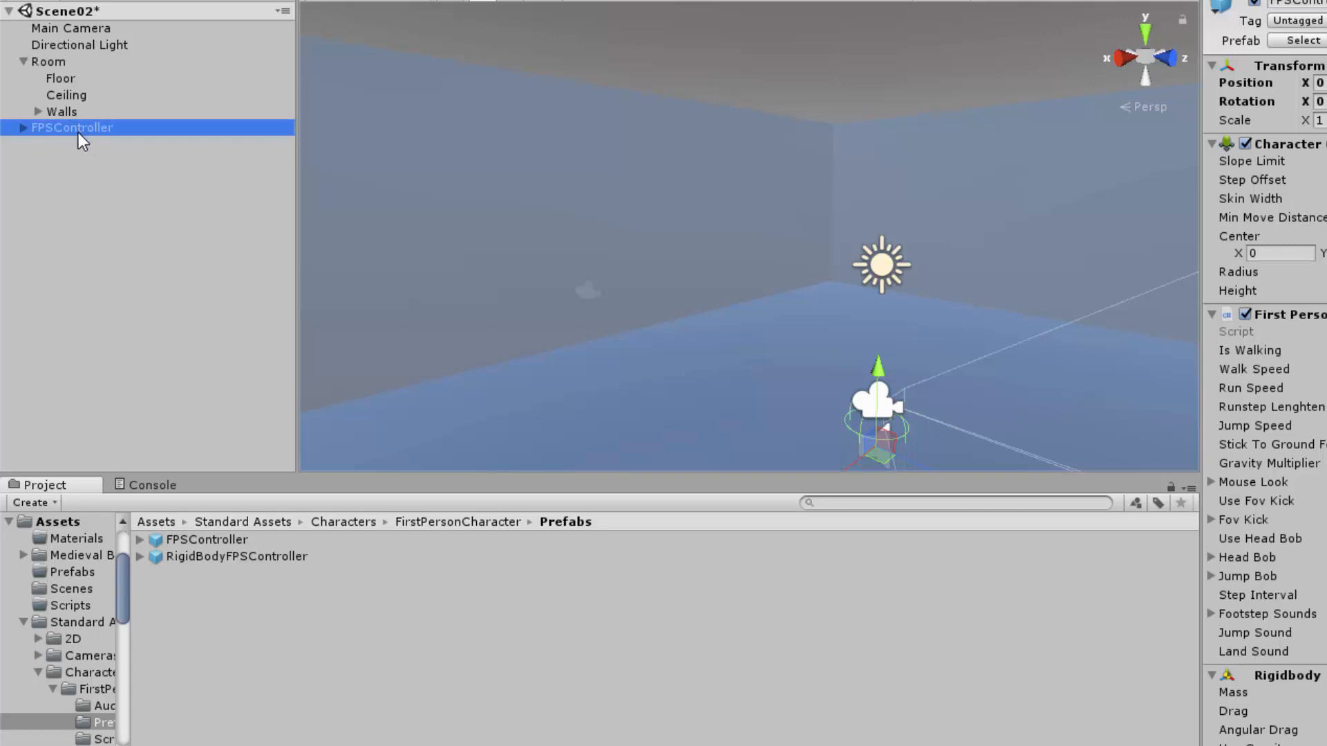
click(23, 61)
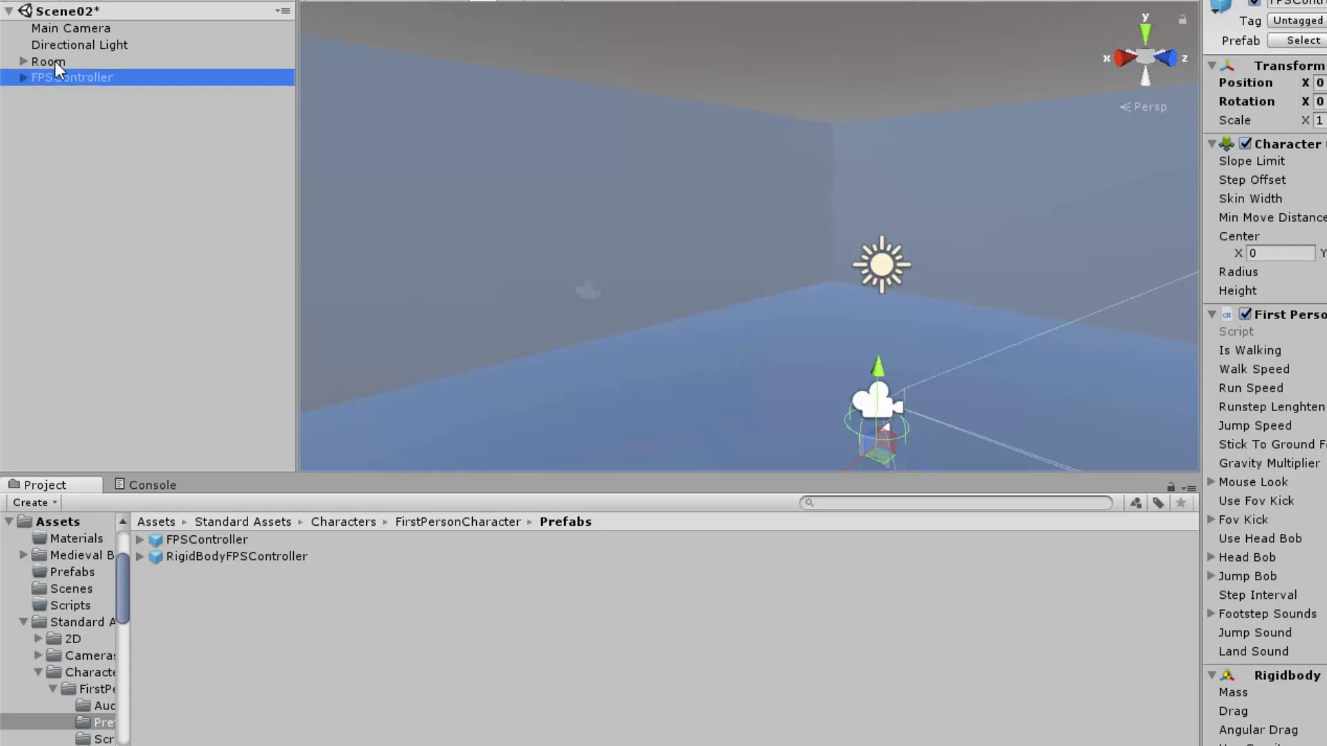
Playtest the scene by walking the FPSController around the room up to its walls, and end the test run.
double_click(111, 82)
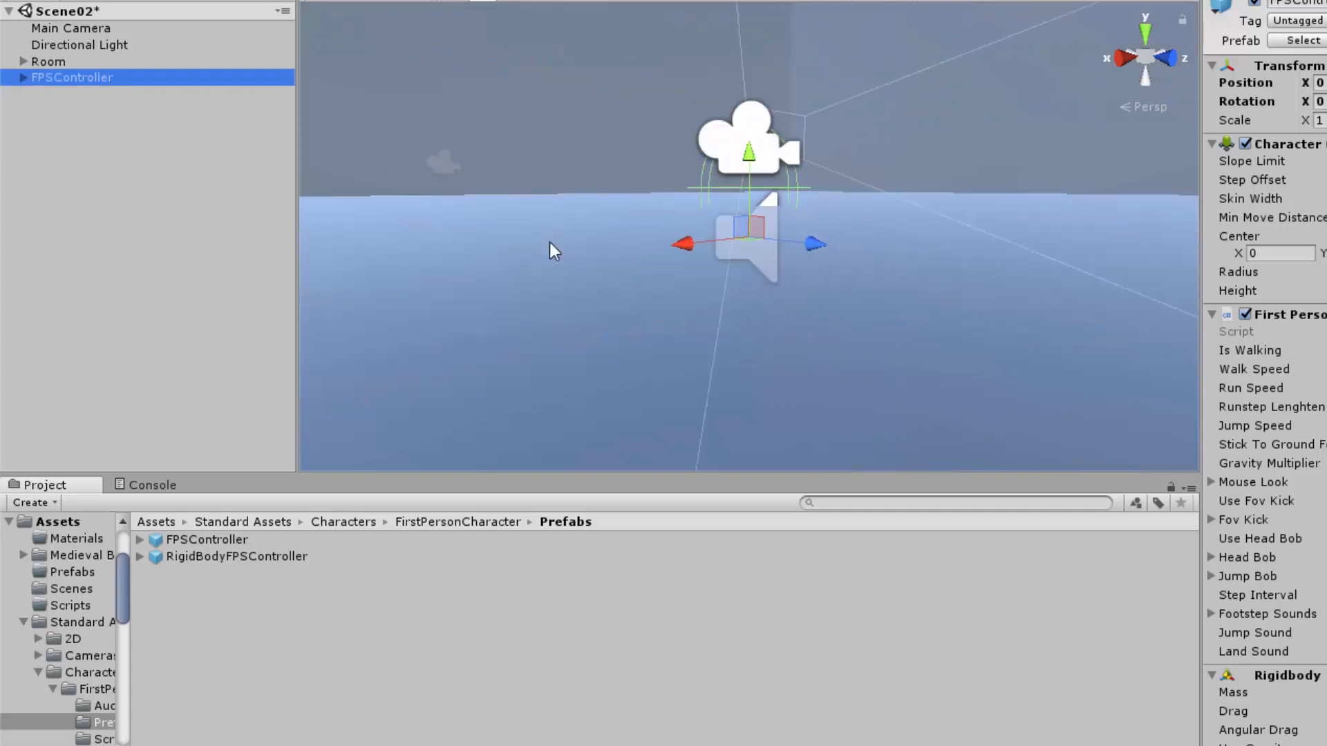
alt+drag(550, 242, 1078, 424)
mouse_move(751, 168)
mouse_down()
mouse_move(736, 75)
mouse_move(740, 173)
mouse_up()
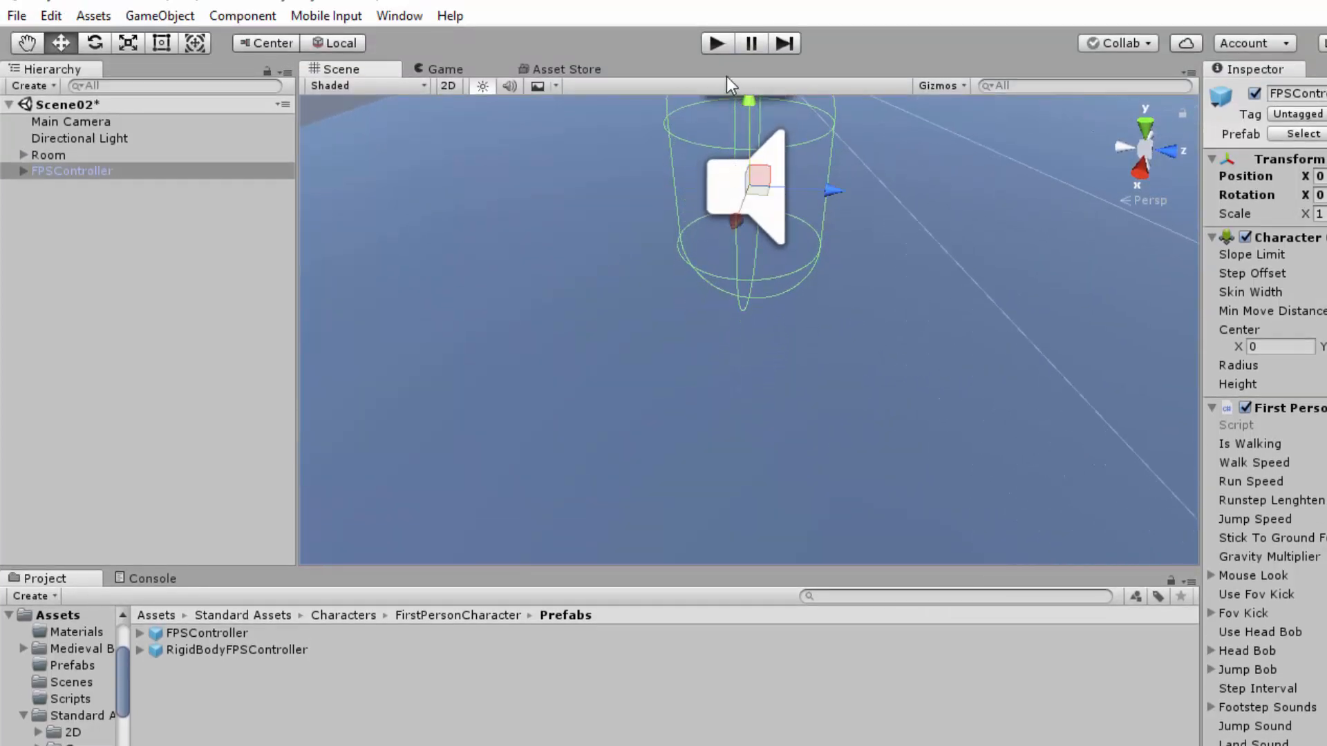
click(717, 43)
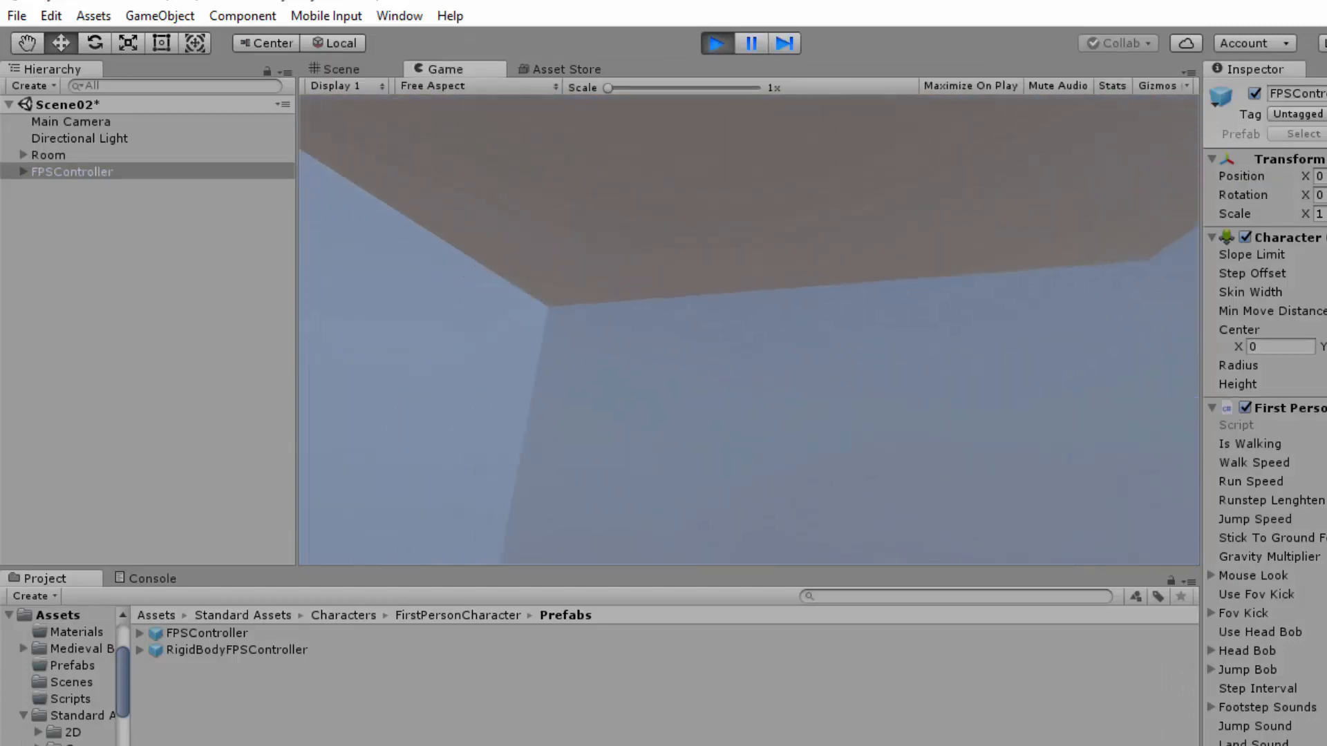
key(w)
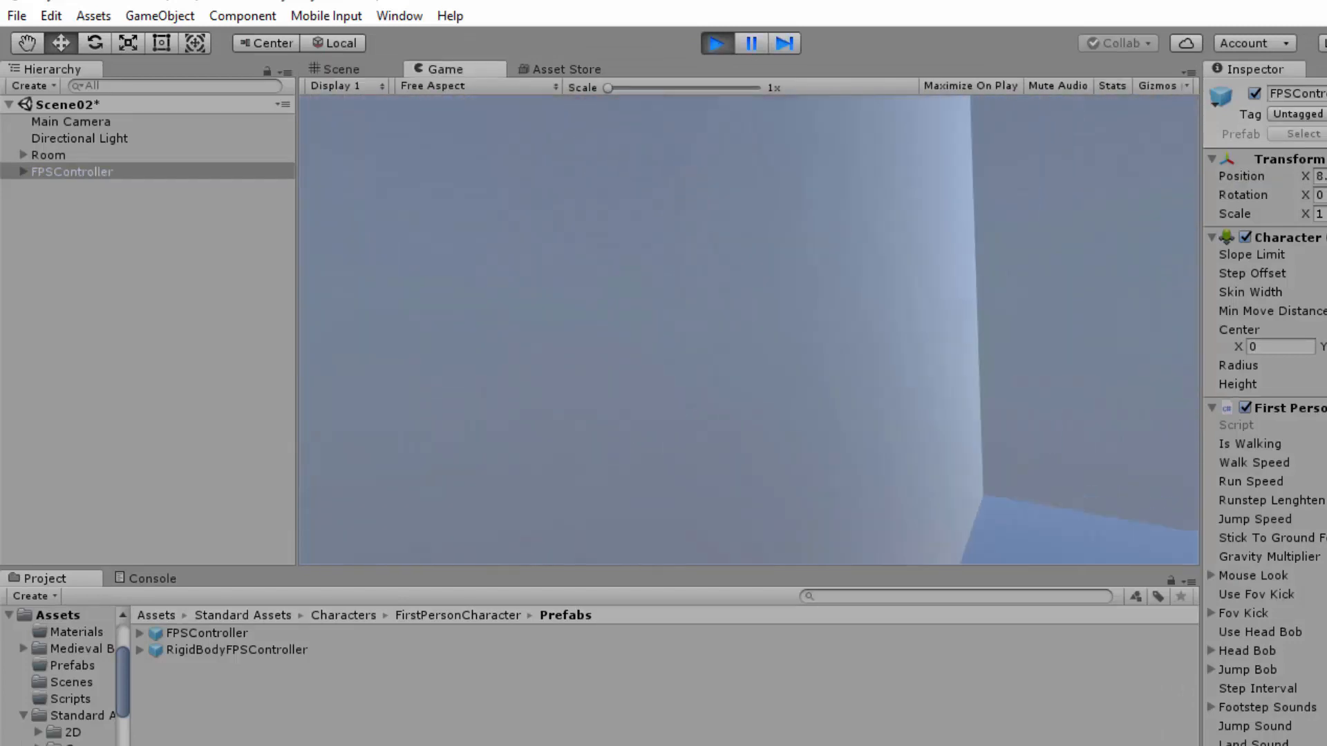
key(w)
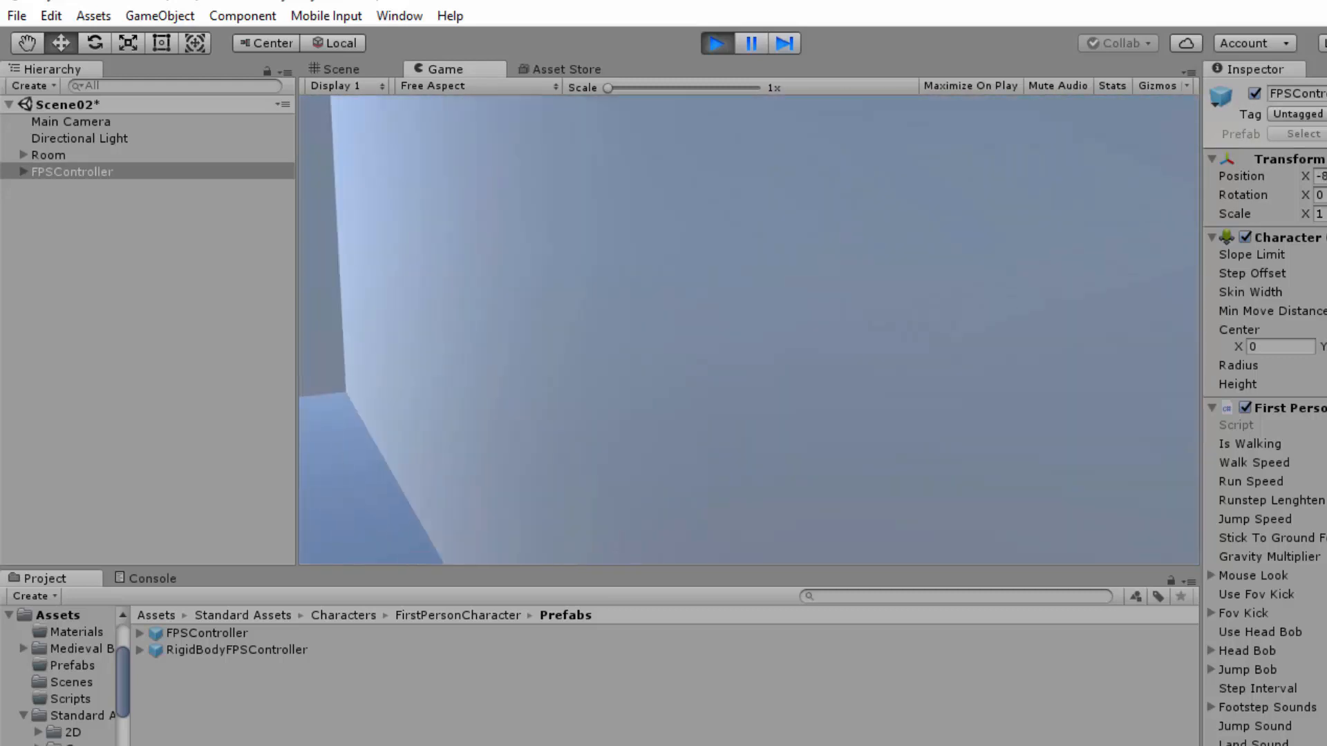
key(Escape)
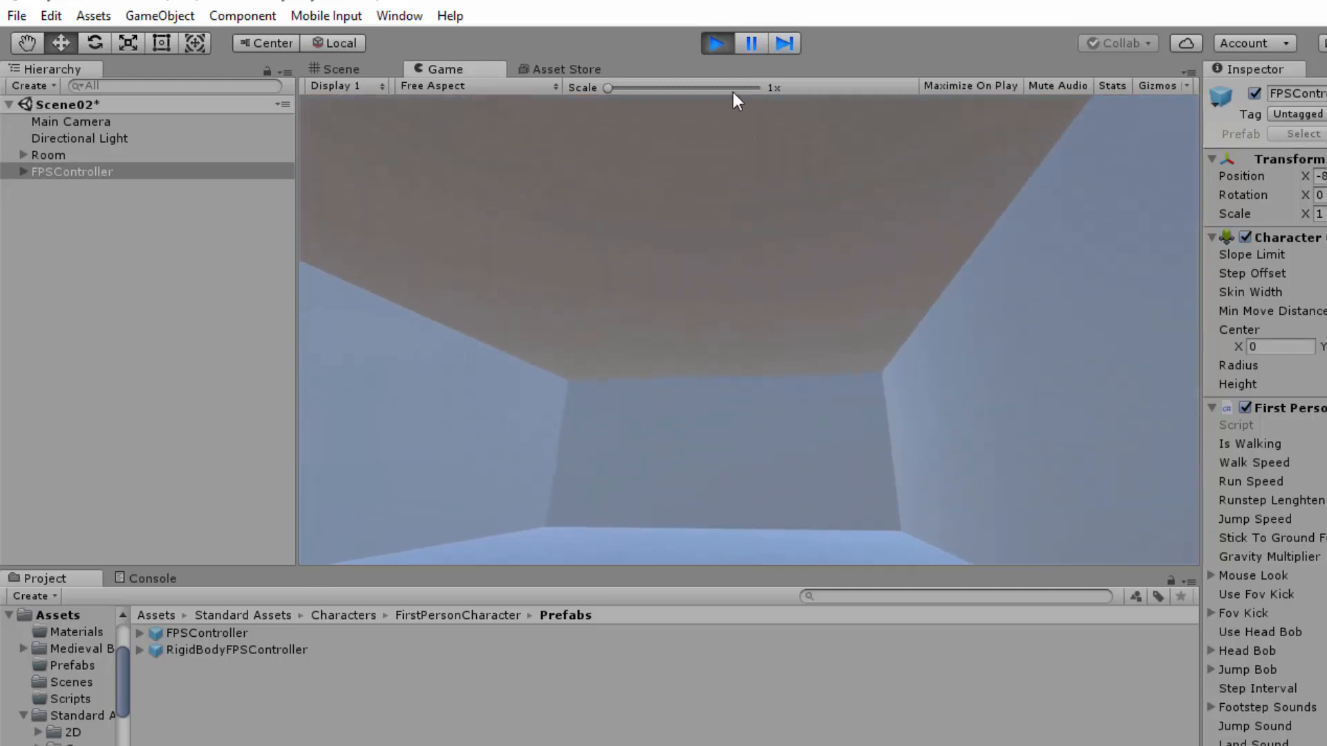
click(722, 49)
Open the Materials folder of Medieval Buildings in the project's Assets.
scroll(803, 418, down, 10)
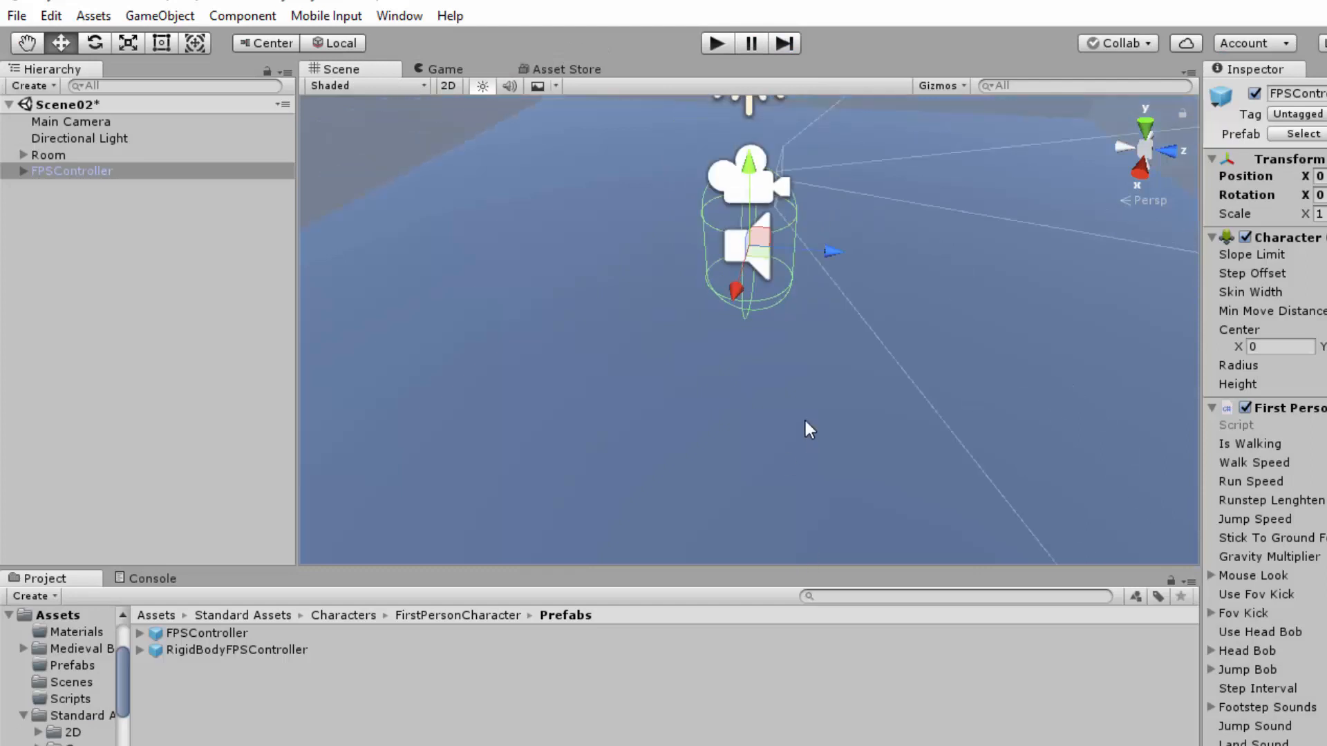
alt+drag(803, 411, 856, 443)
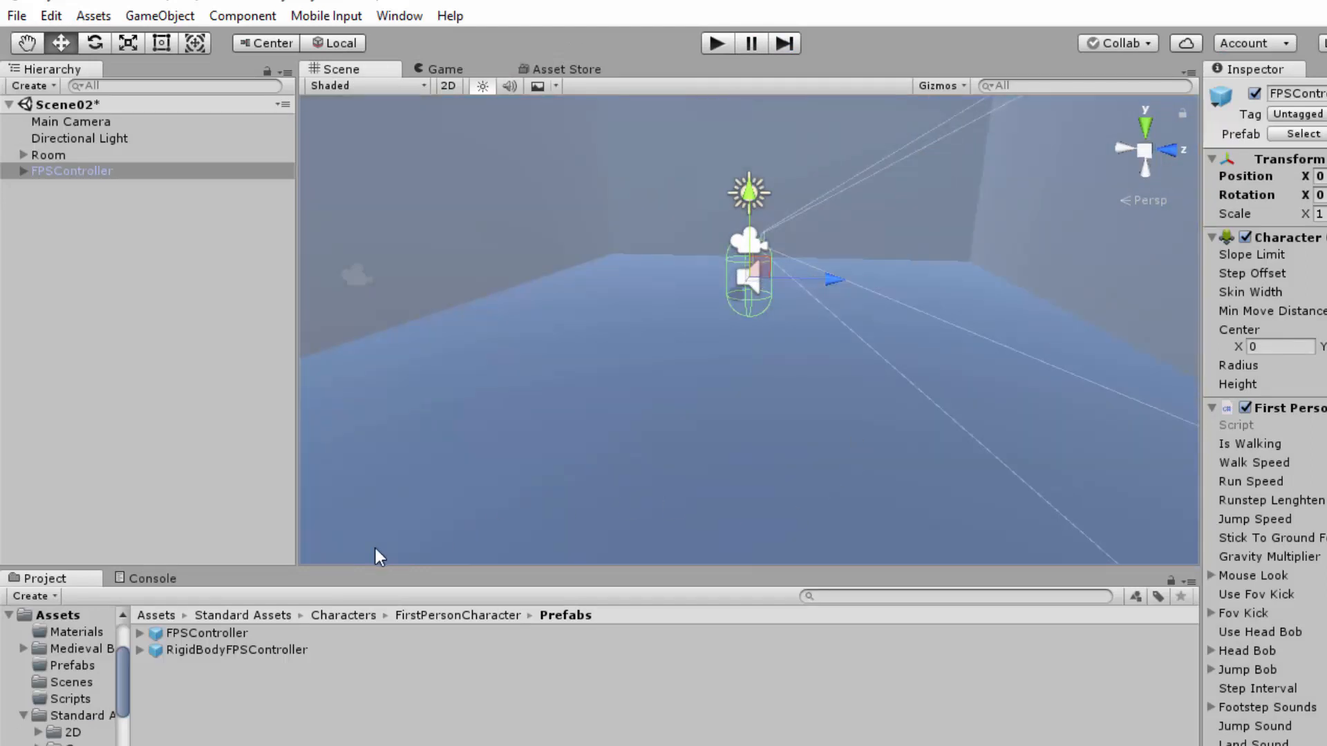
click(152, 615)
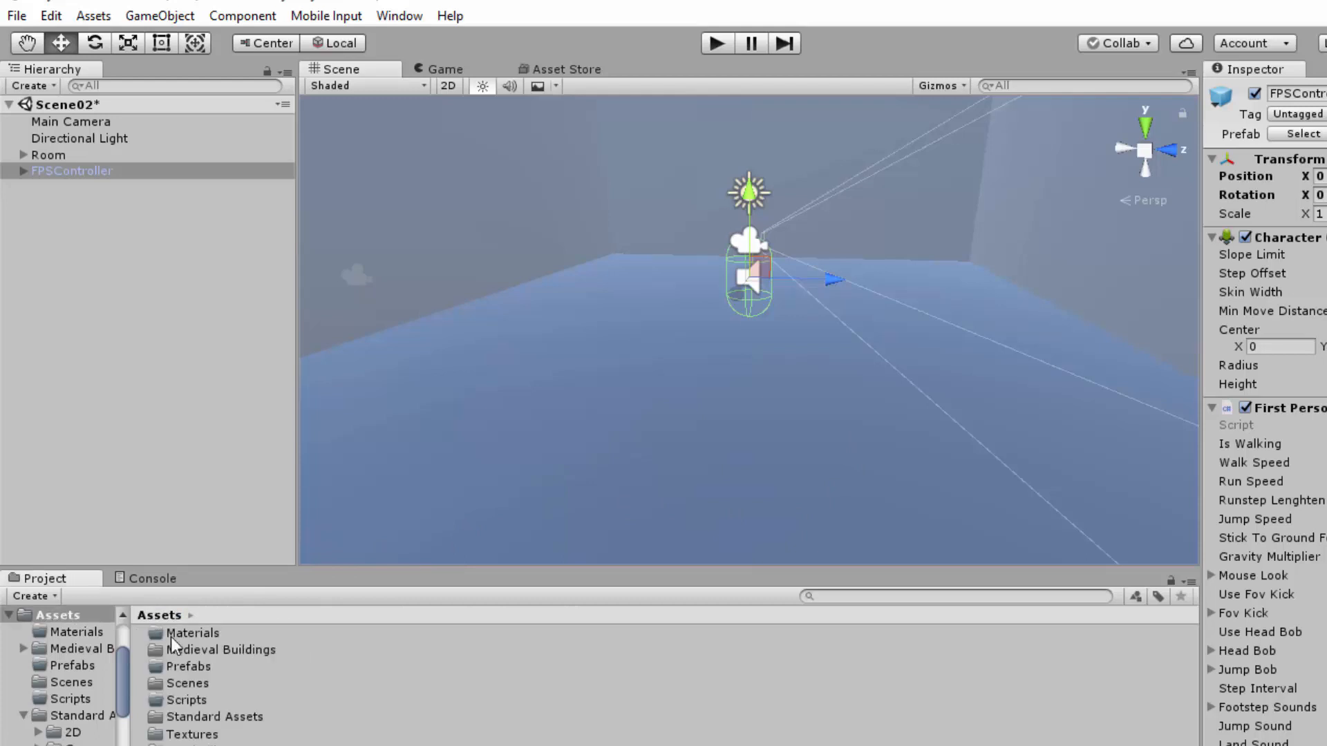
click(191, 650)
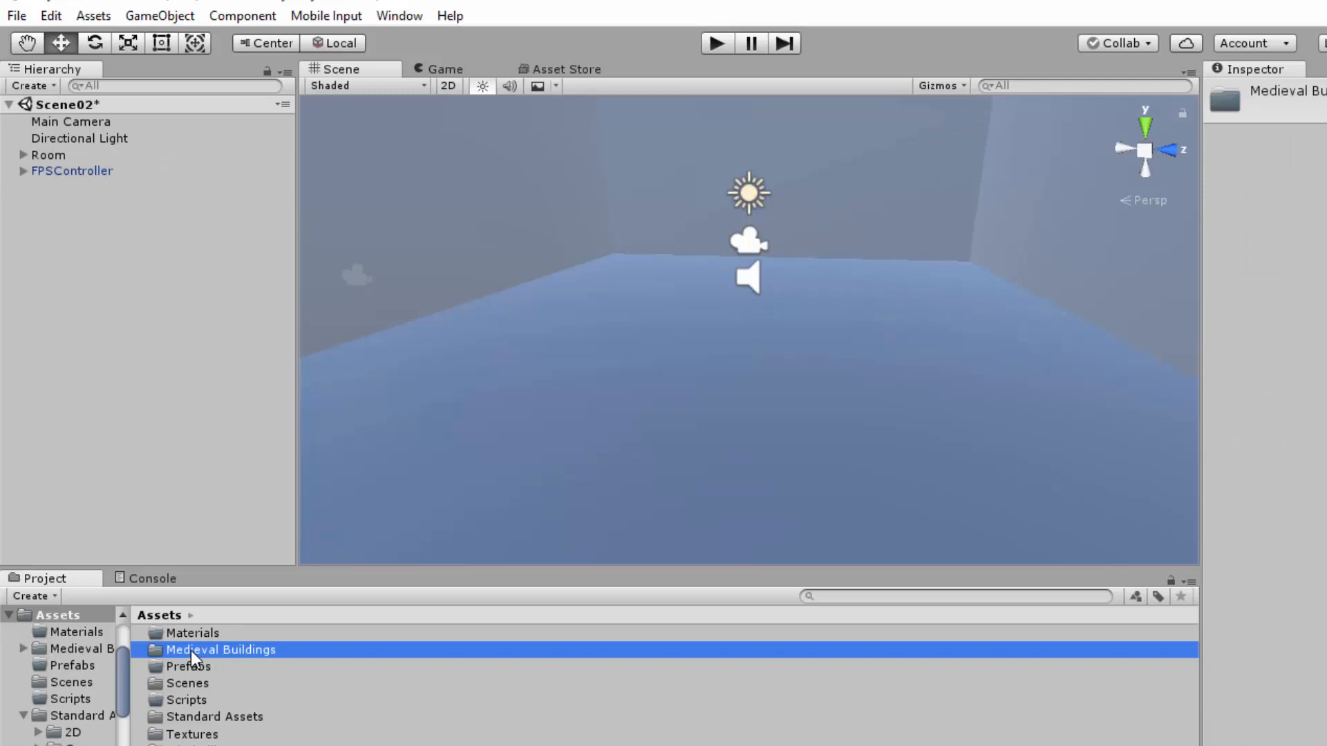
double_click(191, 649)
double_click(185, 632)
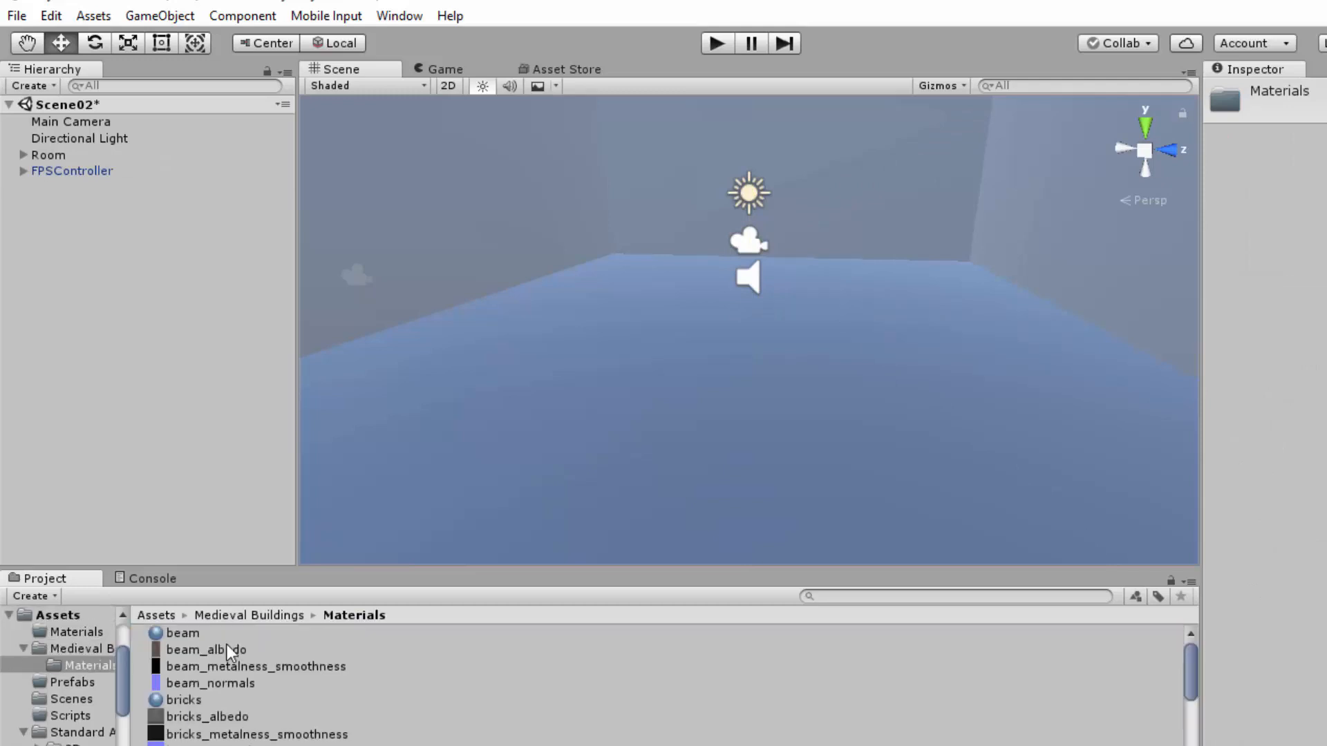
Try one of the dark textures from the Medieval Buildings materials on Wall1.
scroll(226, 649, down, 6)
drag(228, 743, 428, 236)
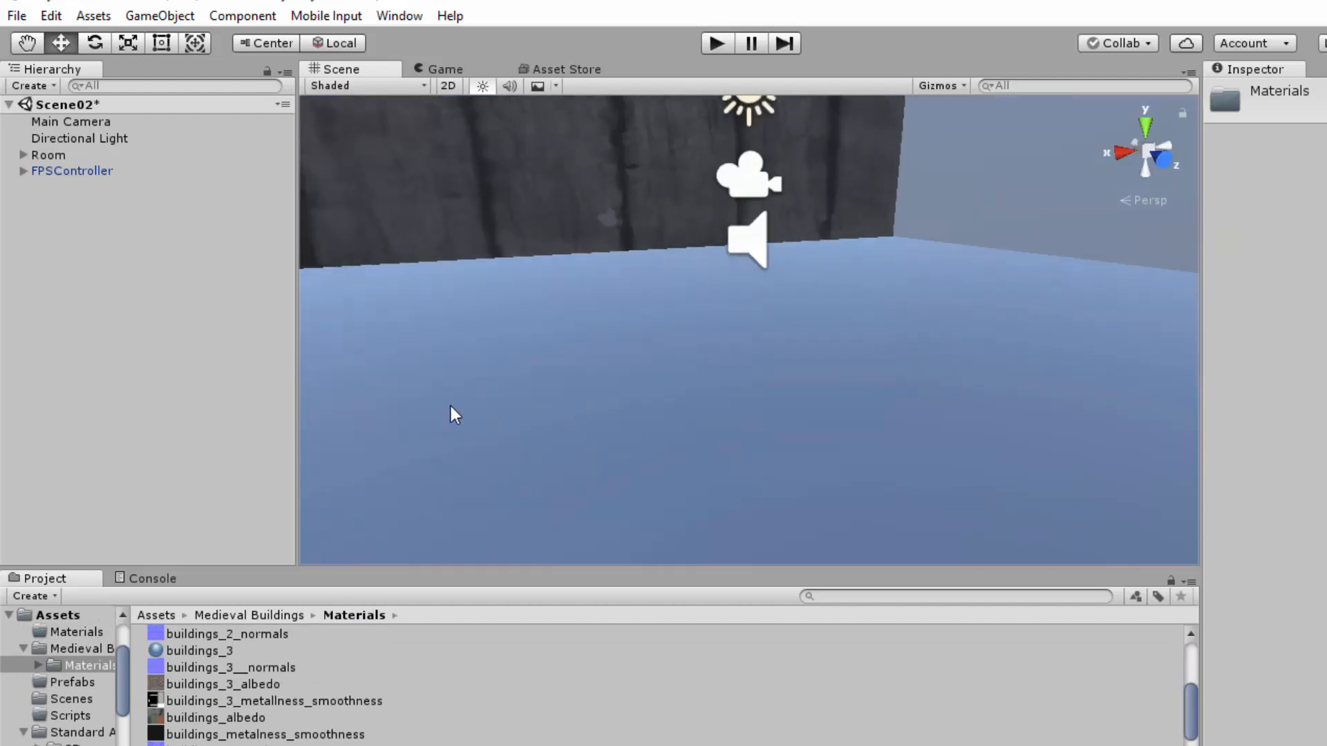
middle_drag(513, 406, 438, 607)
alt+drag(795, 415, 608, 428)
scroll(484, 684, down, 3)
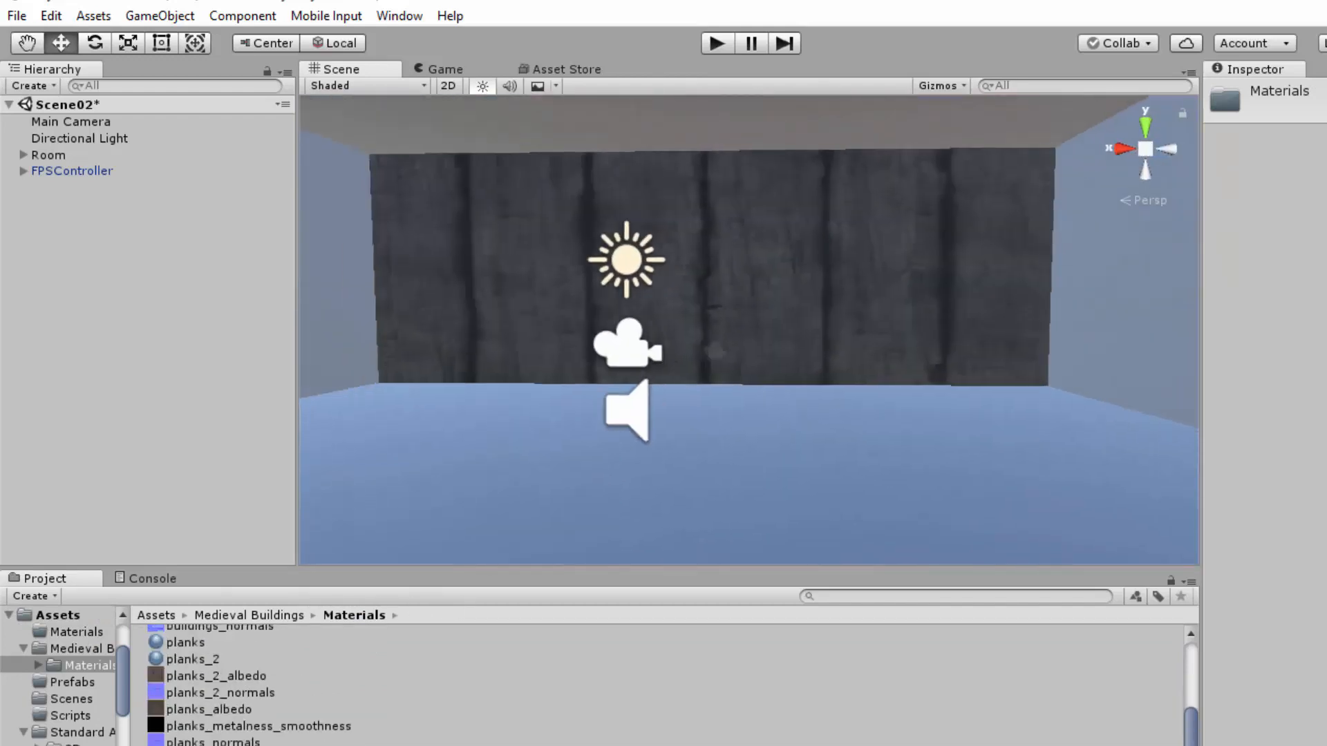
Apply the wood_albedo texture to Wall1 and check the wall in a short test run.
scroll(346, 684, up, 6)
click(346, 633)
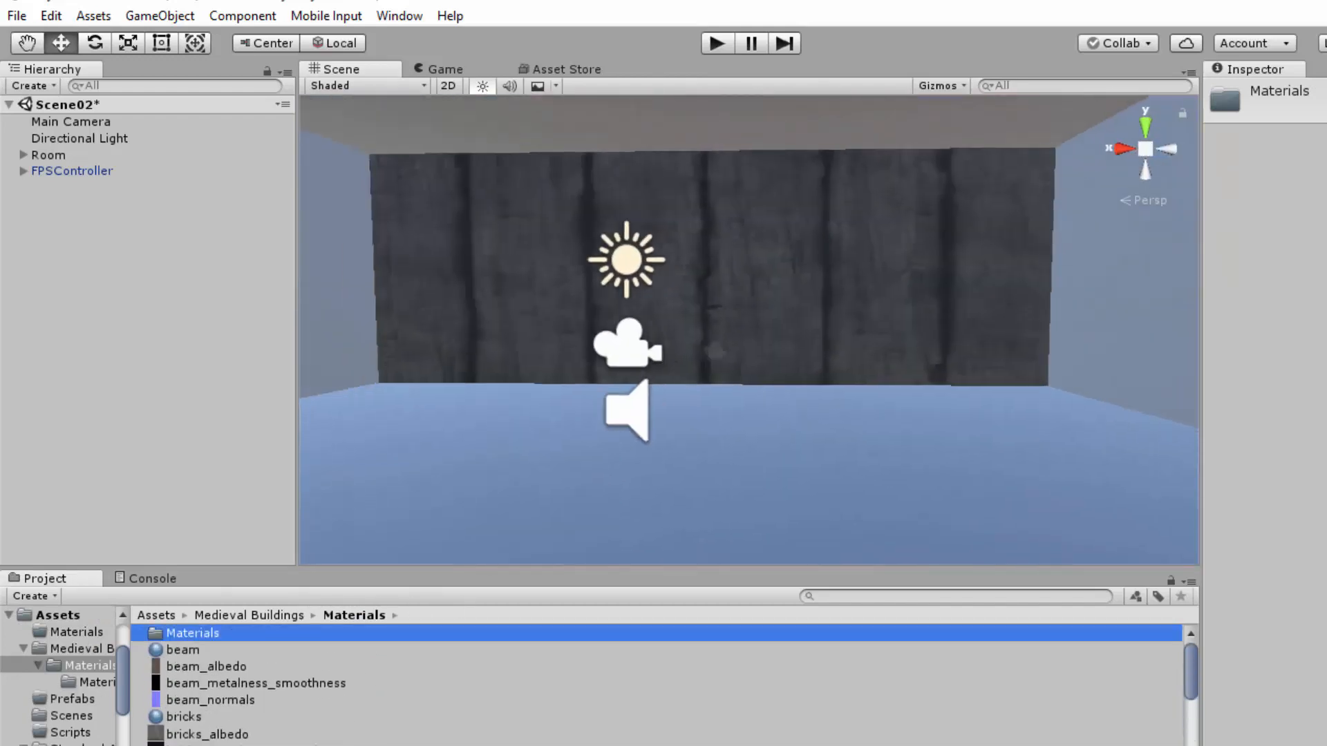
click(207, 734)
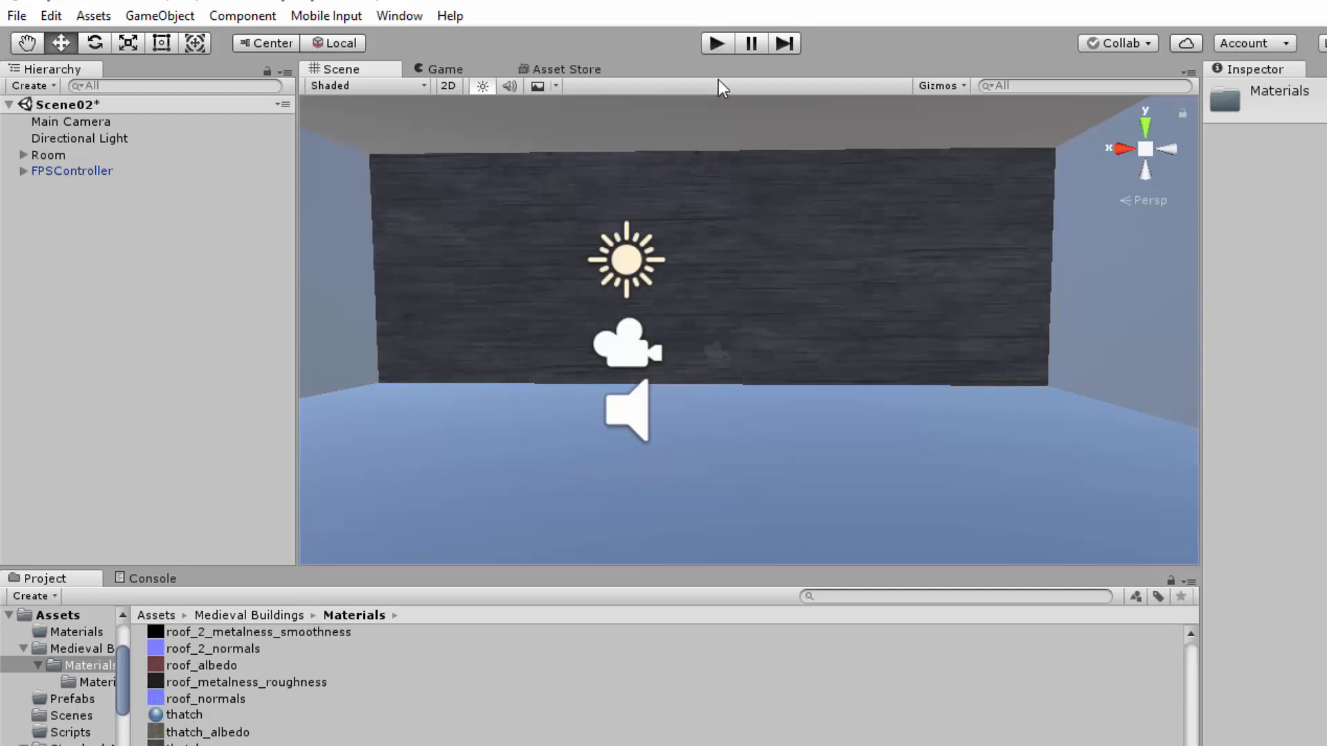
click(716, 42)
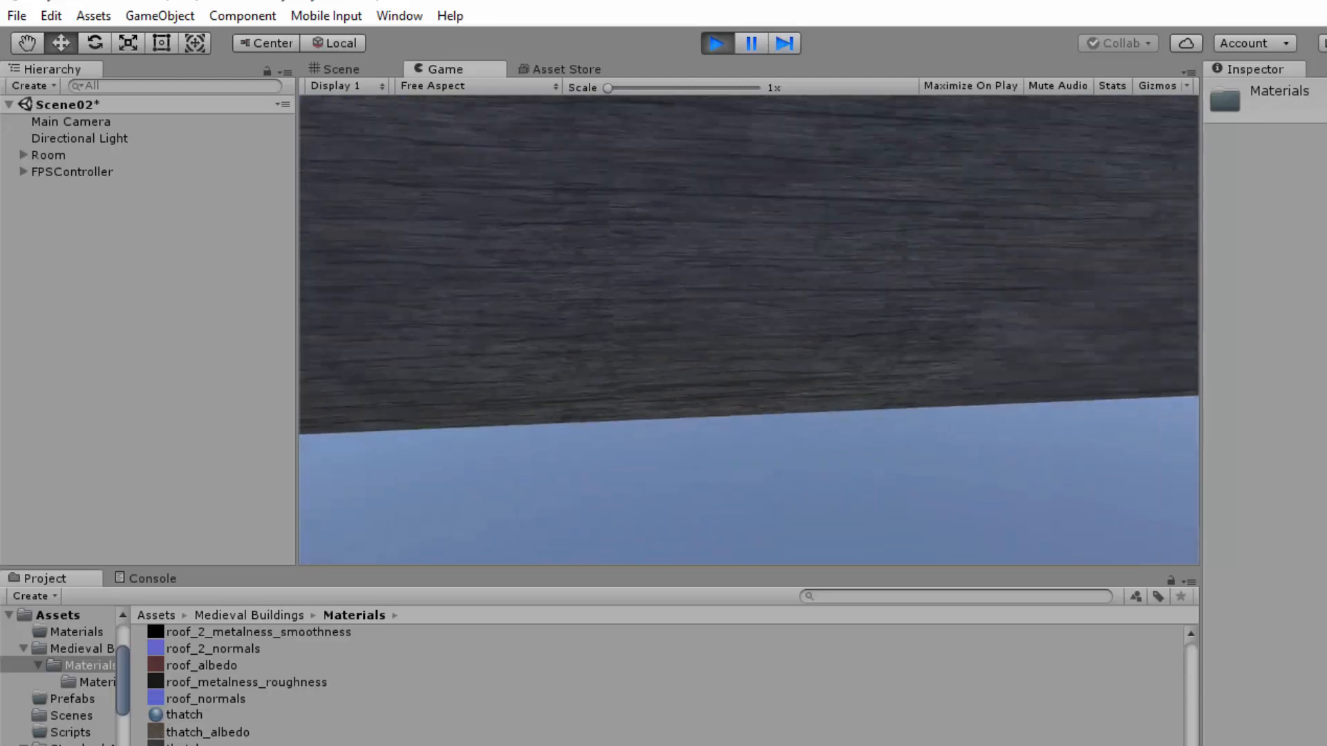
key(ctrl+p)
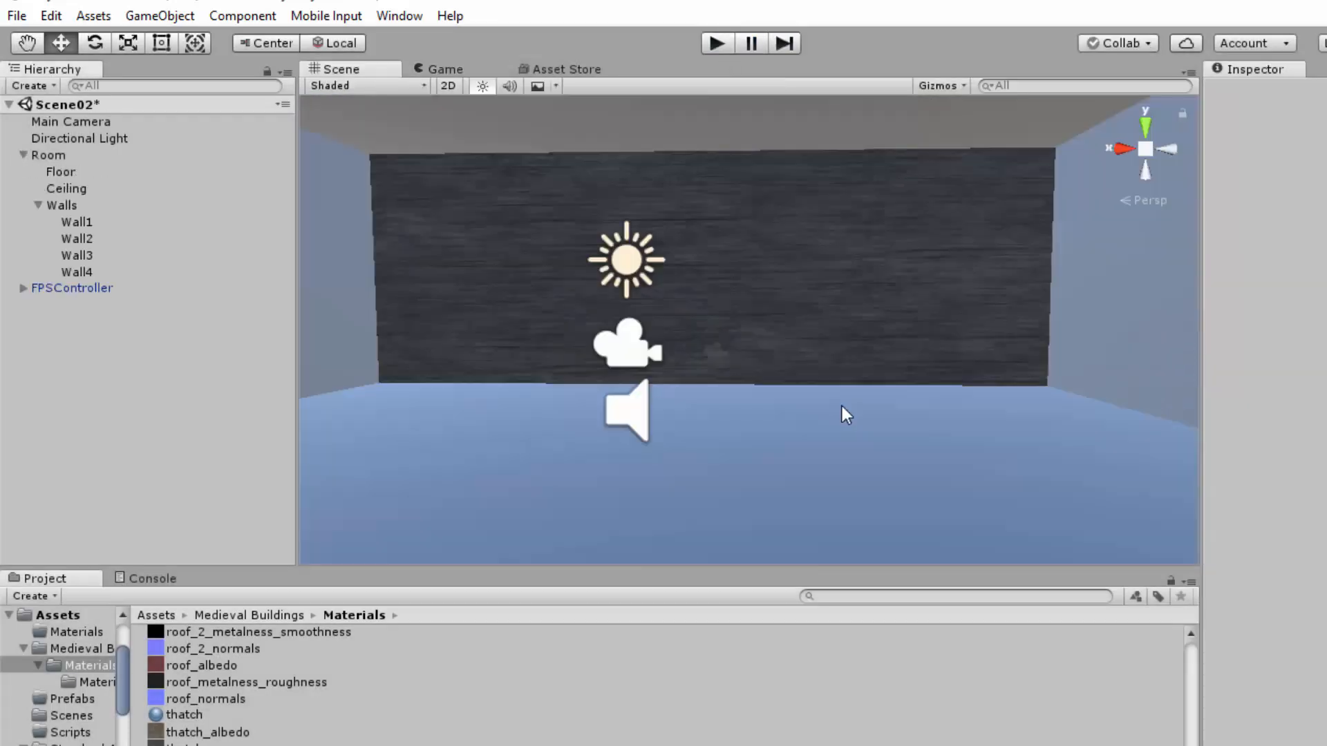
Select Wall1 and expand the settings of its wood_albedo material down to the tiling values.
click(883, 293)
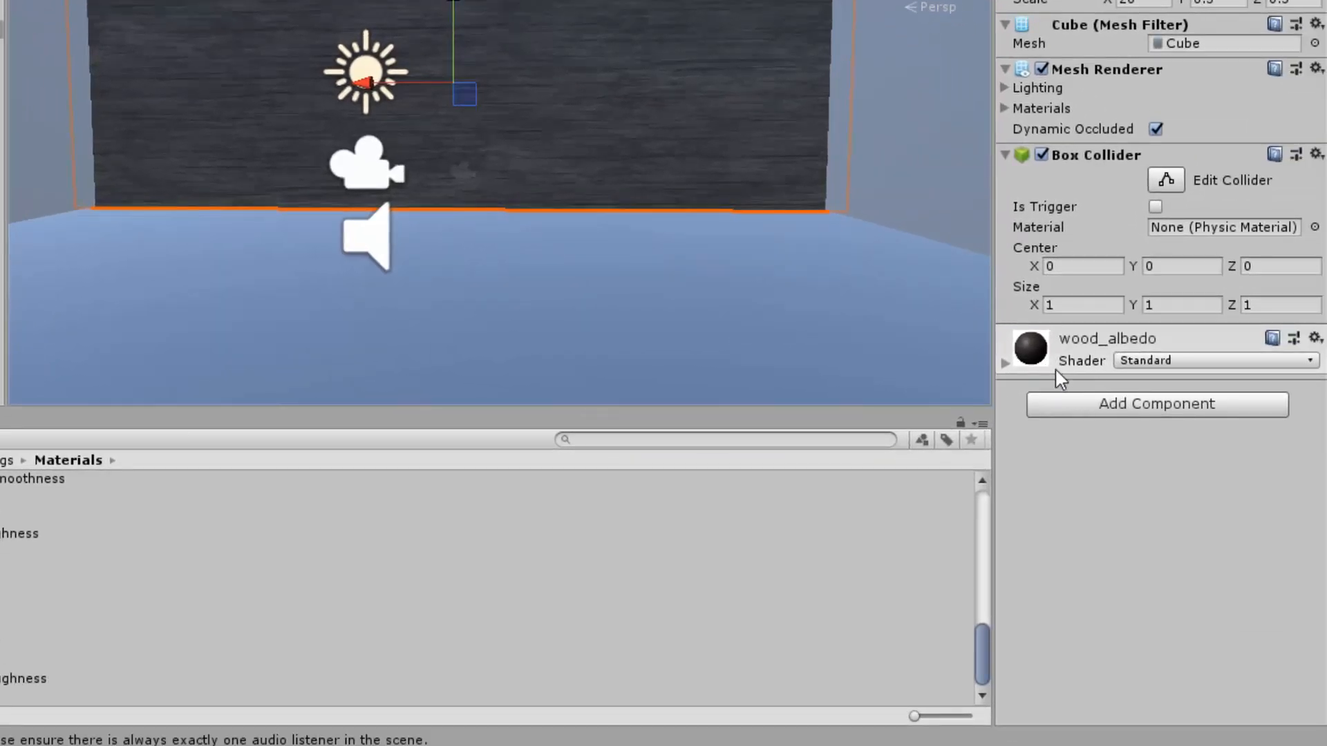
click(1004, 362)
scroll(1100, 525, down, 1)
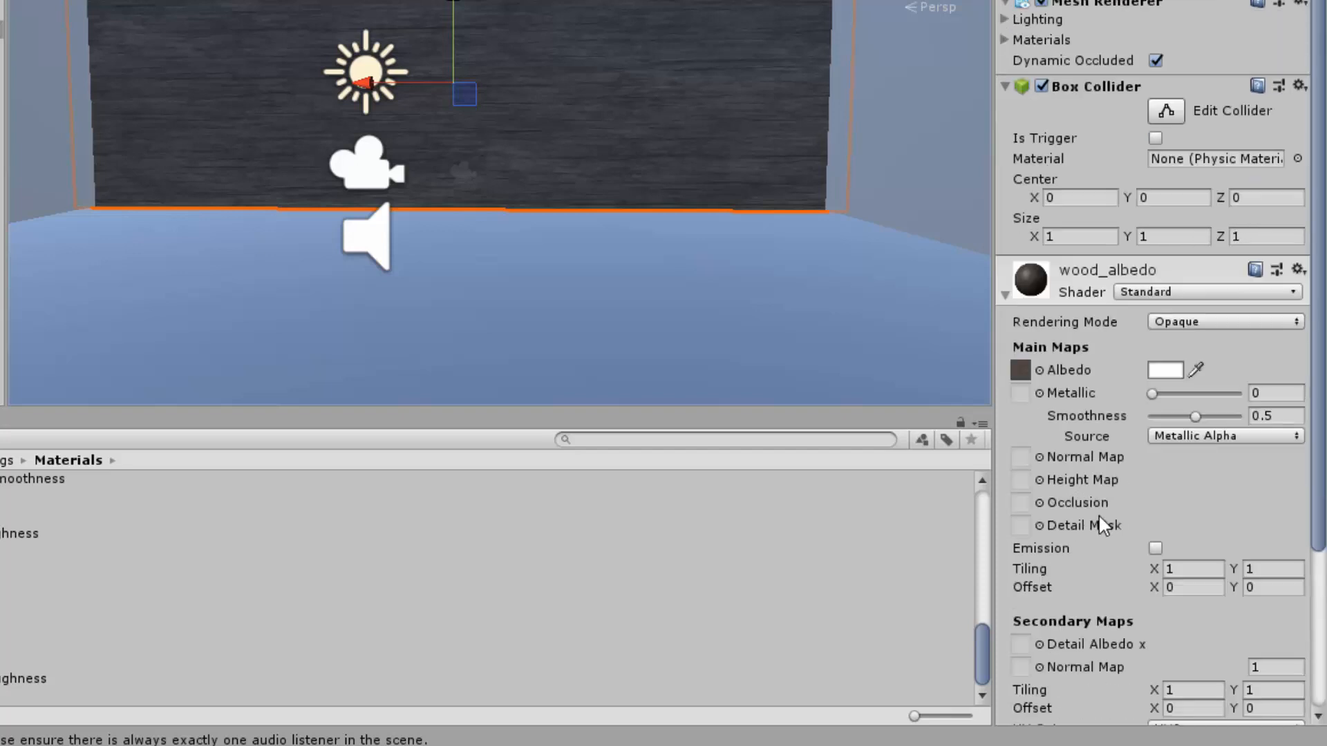
scroll(1101, 525, down, 1)
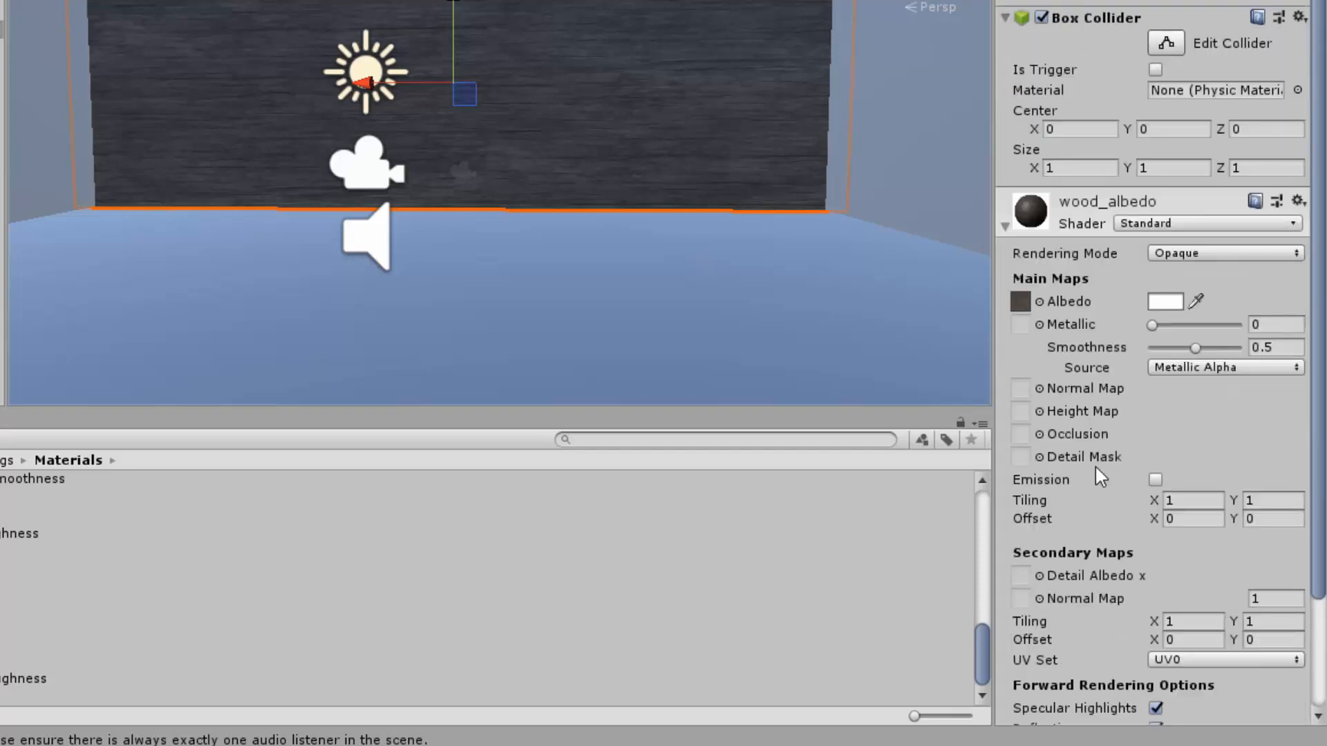
scroll(1098, 477, down, 2)
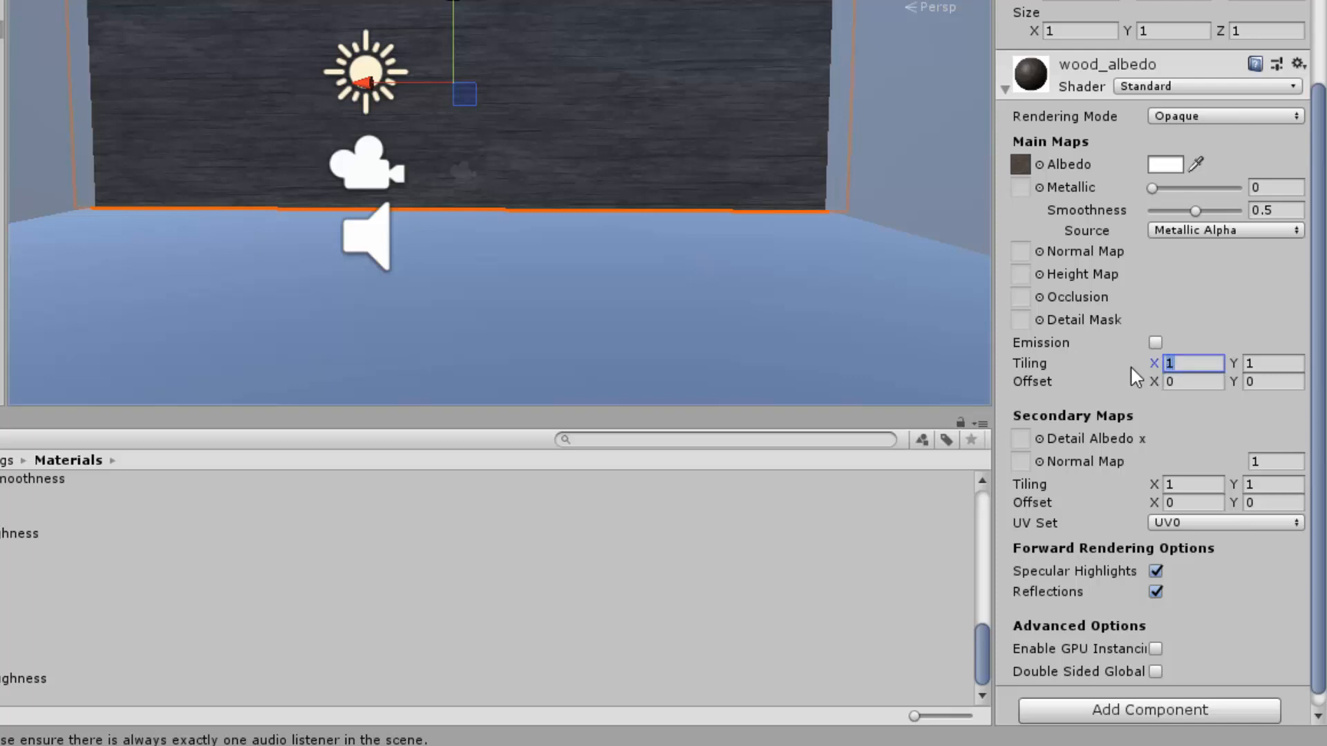
Set the wood_albedo material's main tiling to 5 in X and Y and preview it in a test run.
text(5)
key(Tab)
text(5)
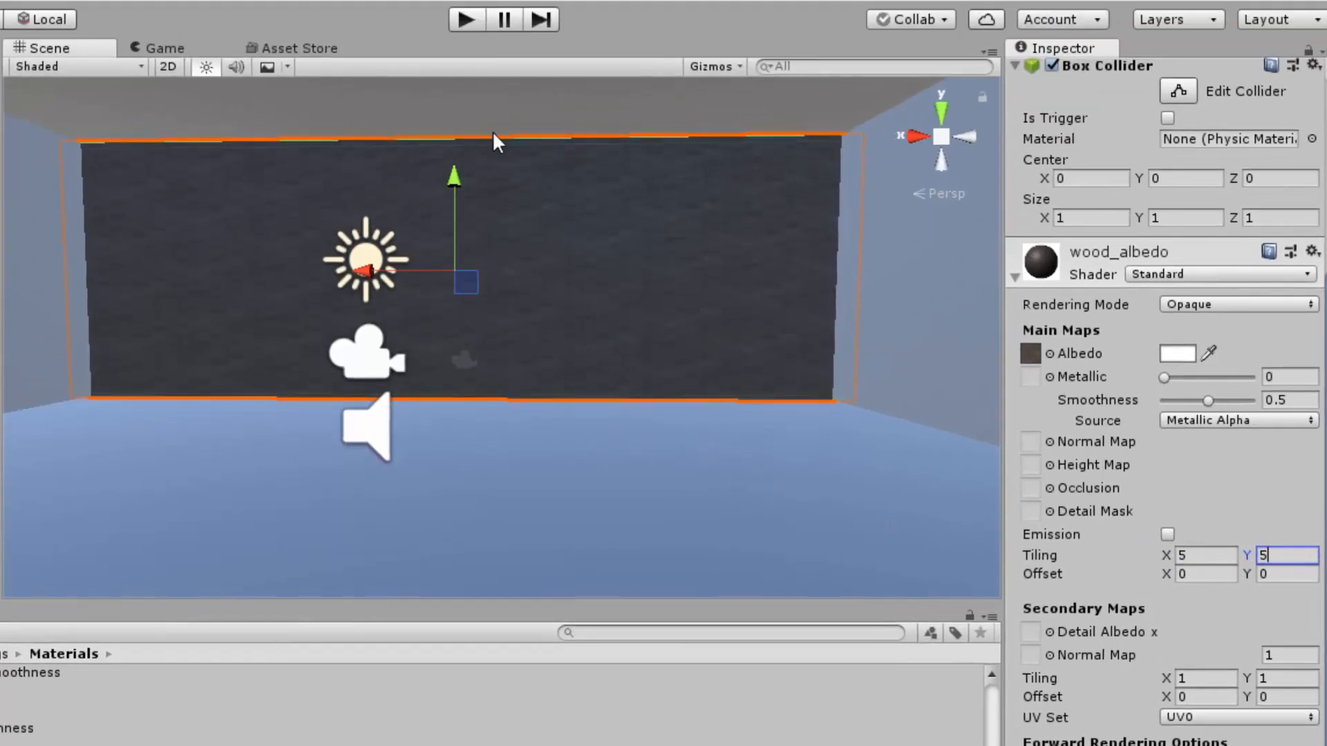
click(467, 25)
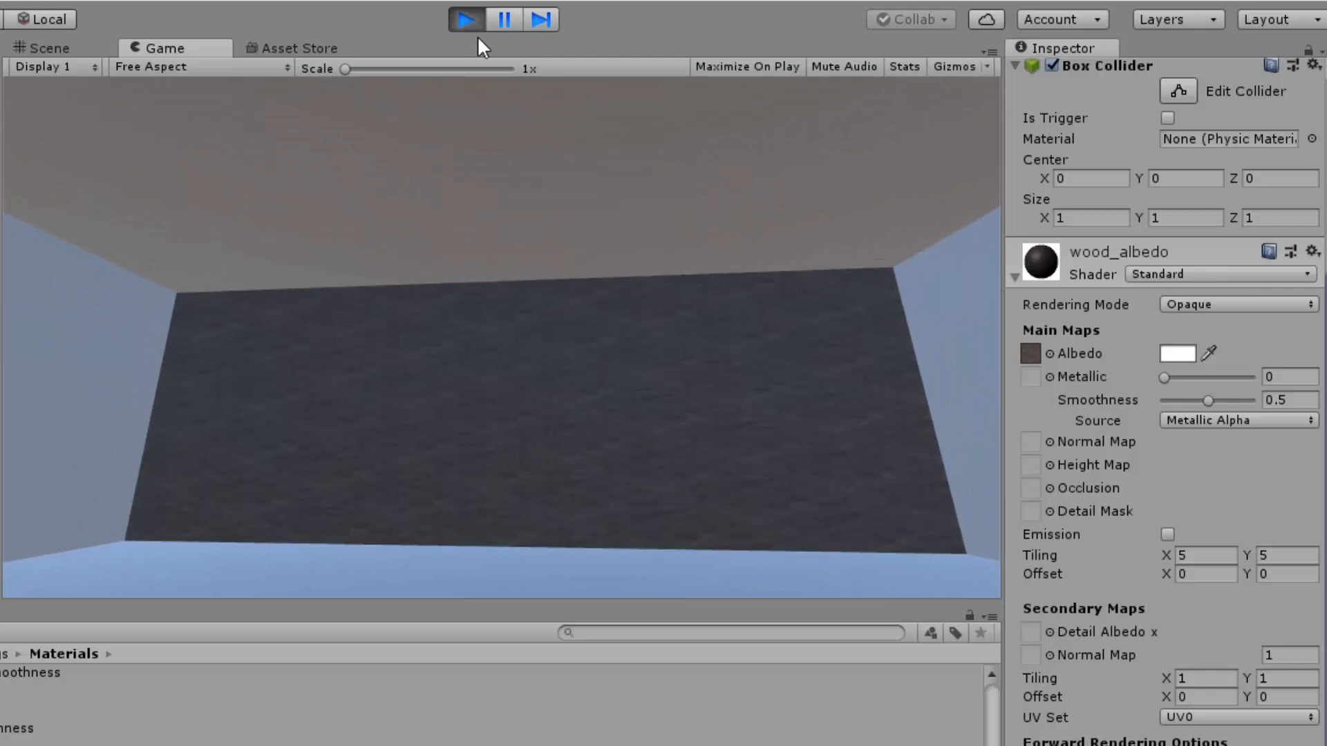
click(467, 19)
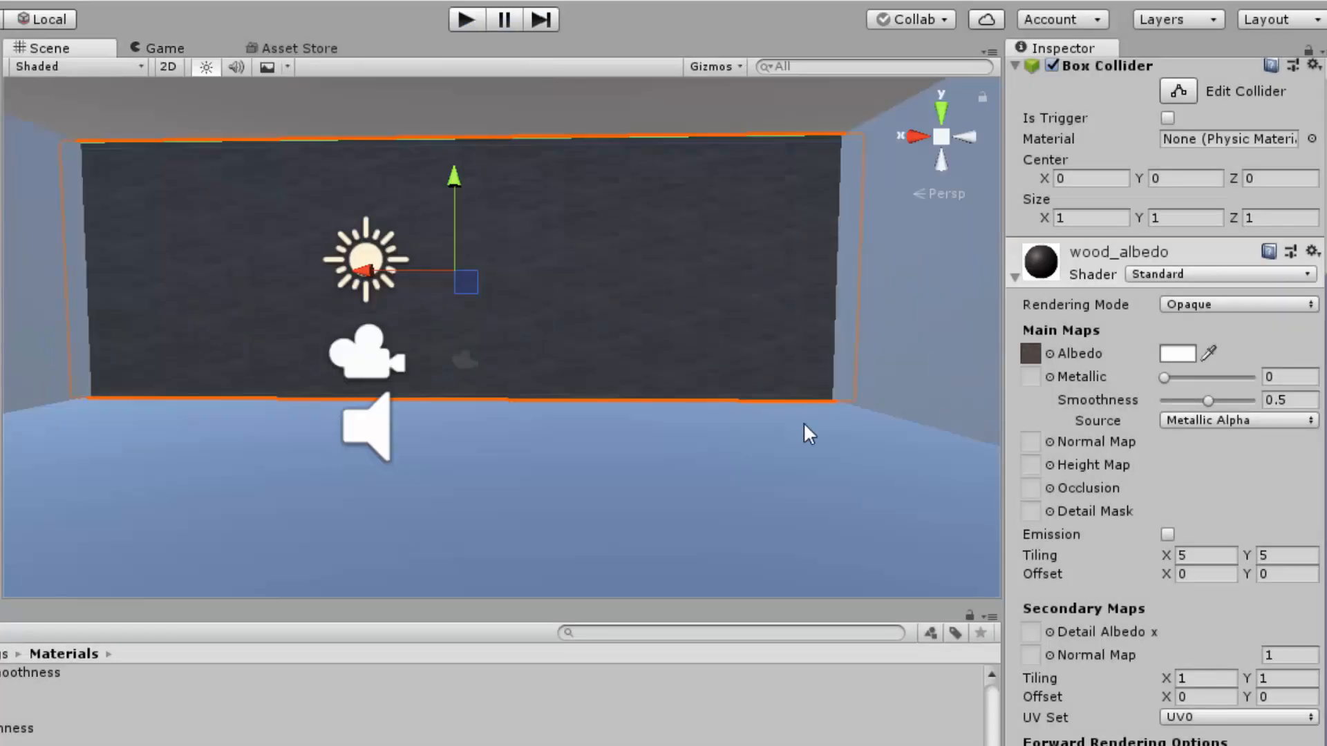
Set the wood_albedo material's main tiling to 2 in X and Y and inspect the wall in a test run.
click(1210, 556)
text(2)
click(1284, 560)
text(2)
click(465, 20)
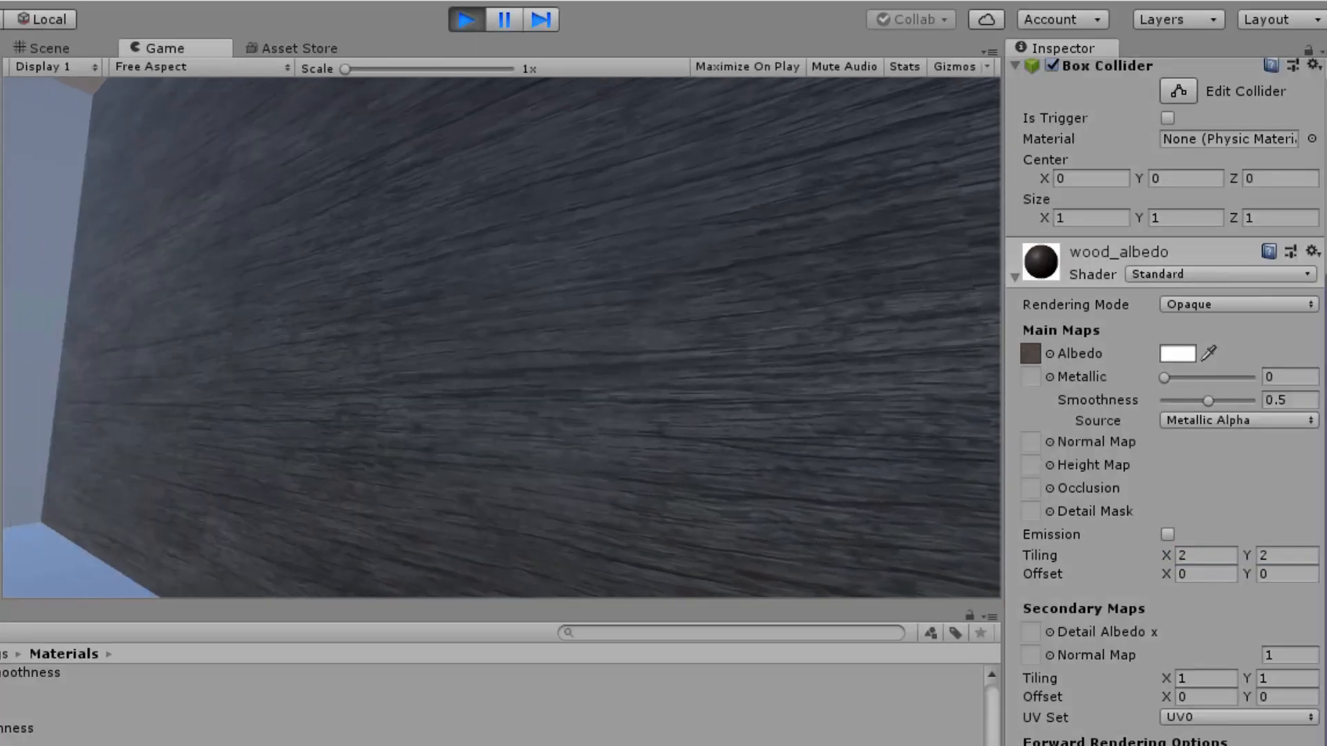
key(s)
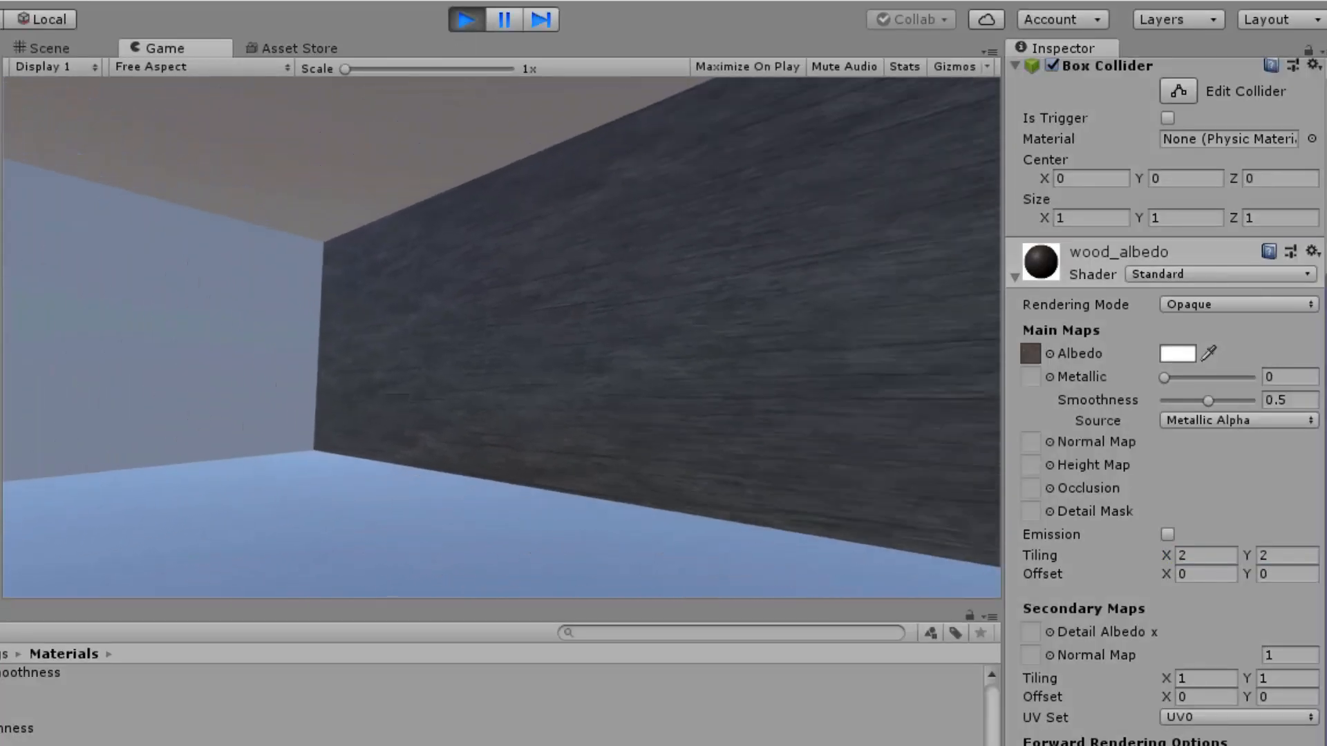
click(474, 27)
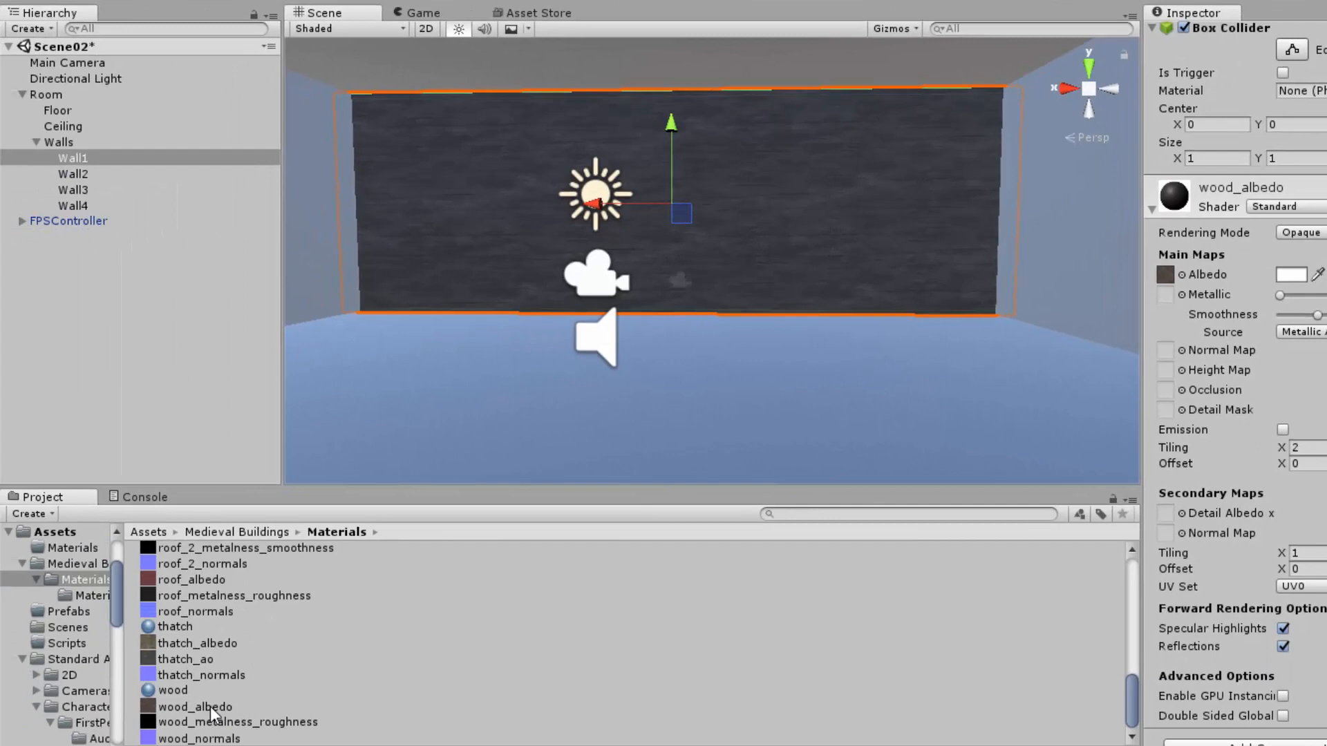
Apply the wood_albedo texture to Wall2, Wall3 and Wall4.
click(210, 706)
drag(211, 706, 80, 196)
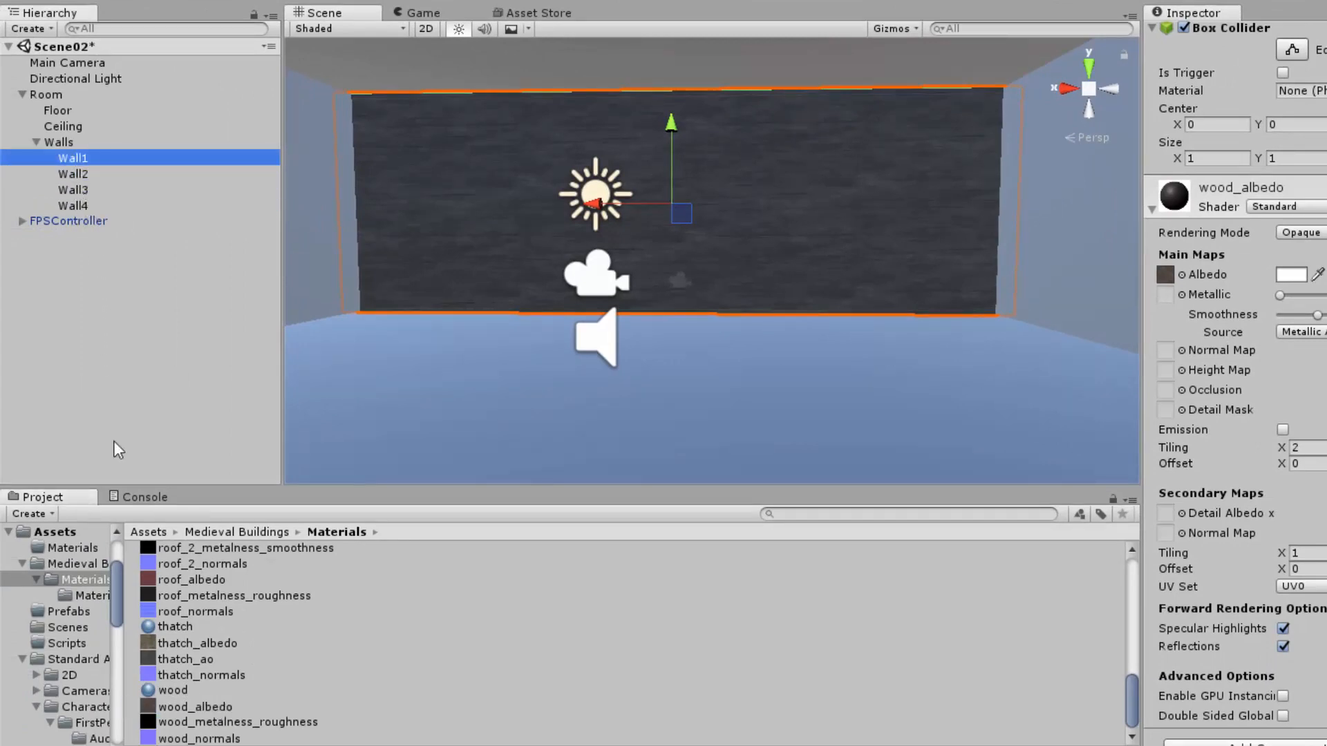
click(190, 711)
drag(188, 707, 84, 208)
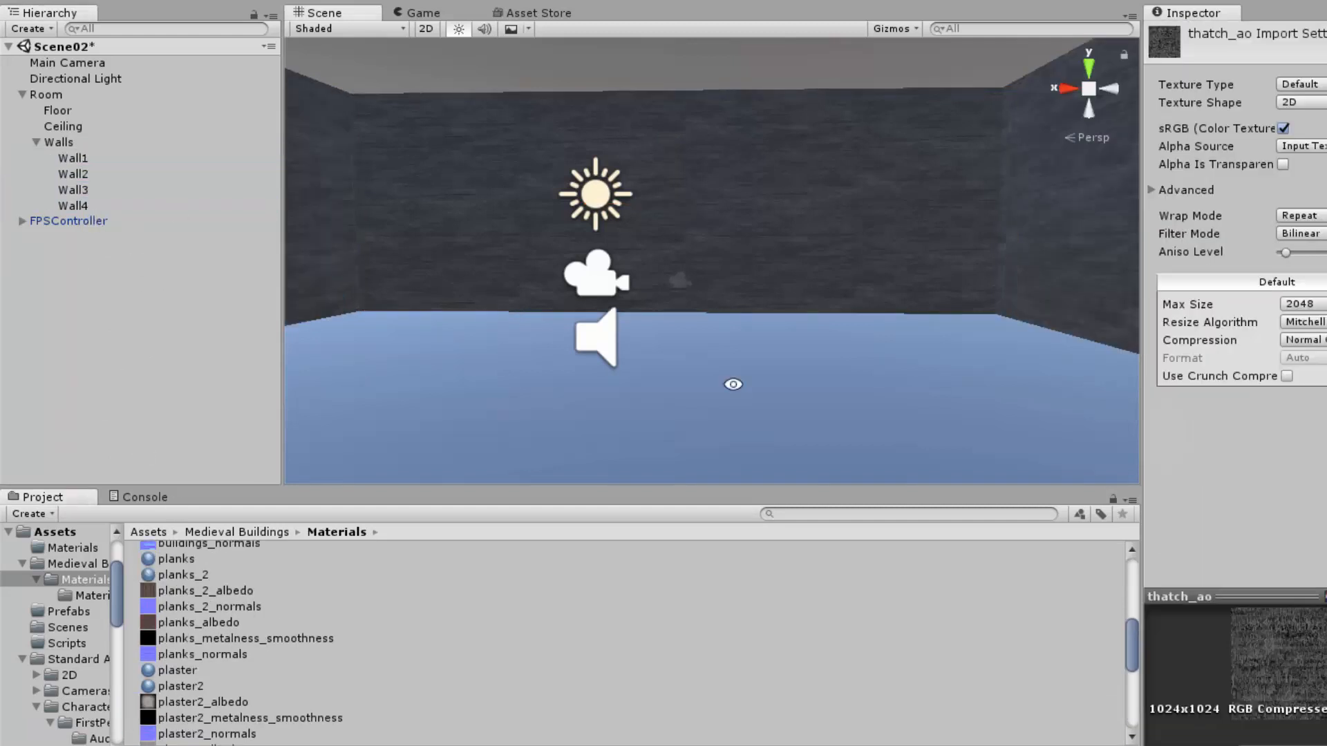
Apply the planks material to the Ceiling object and select the ceiling.
alt+drag(733, 385, 759, 225)
drag(175, 561, 61, 136)
click(844, 119)
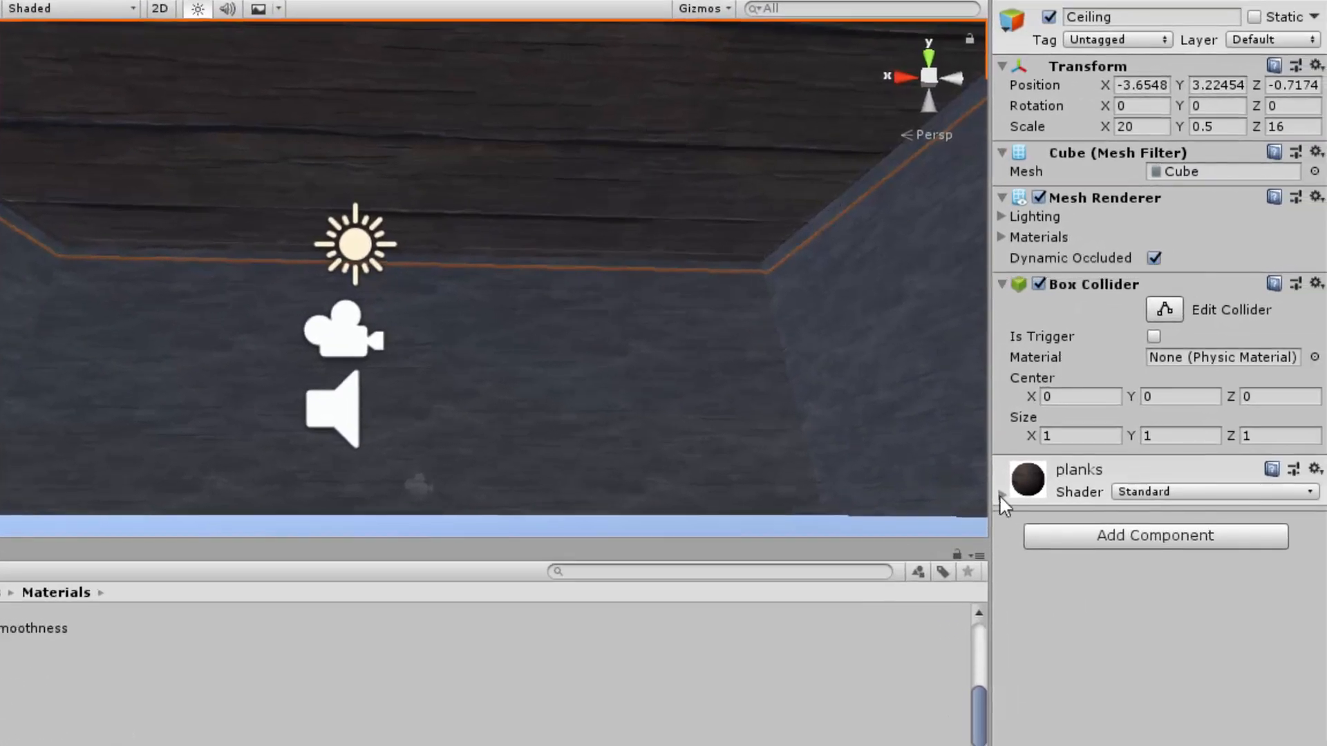
Set the planks material's main tiling to 3 in X and Y and check the ceiling in a test run.
click(1001, 493)
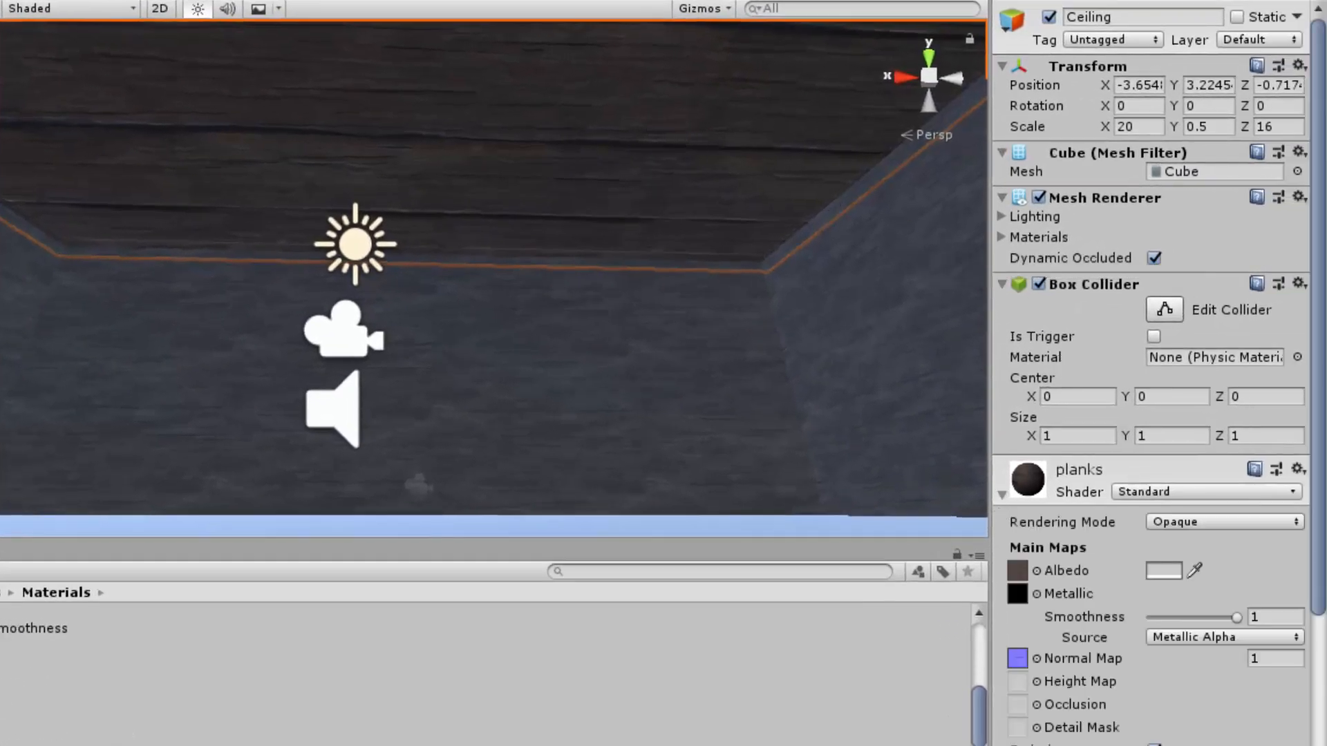
scroll(1147, 483, down, 4)
click(1189, 676)
text(3)
key(Tab)
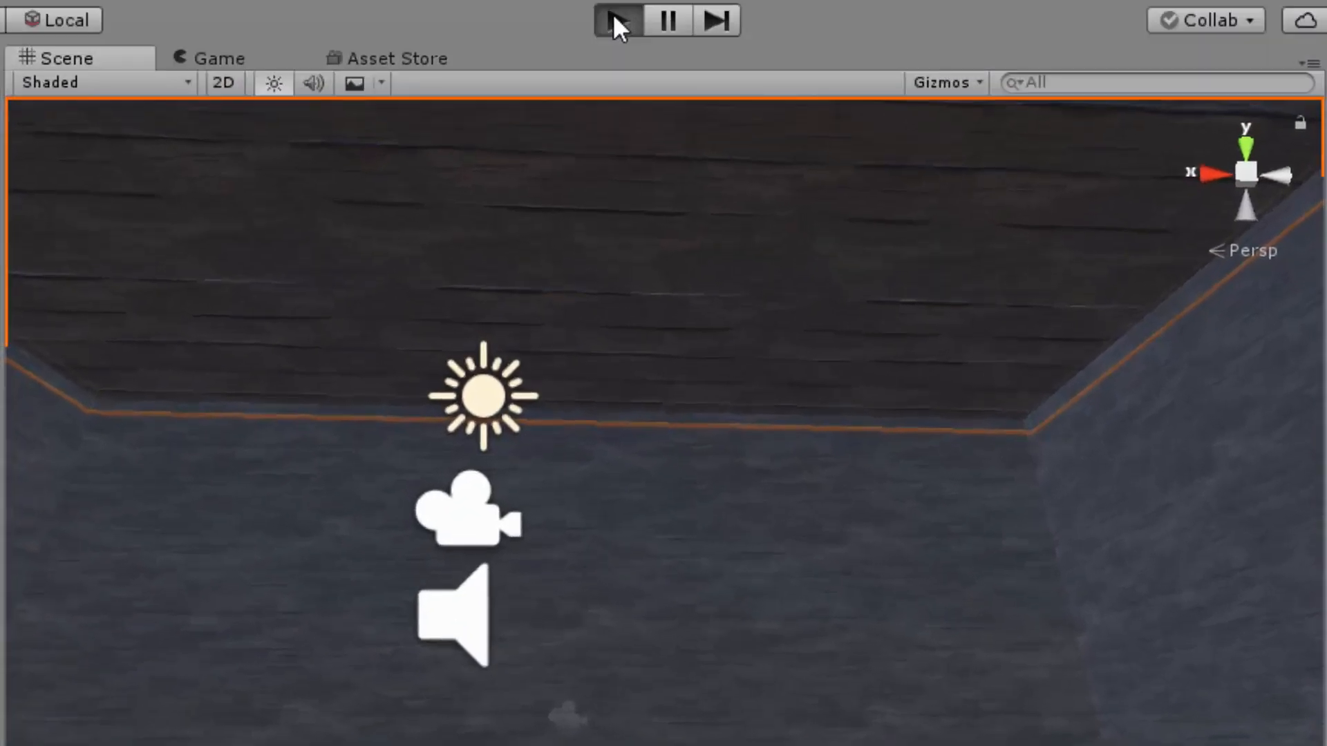
click(615, 15)
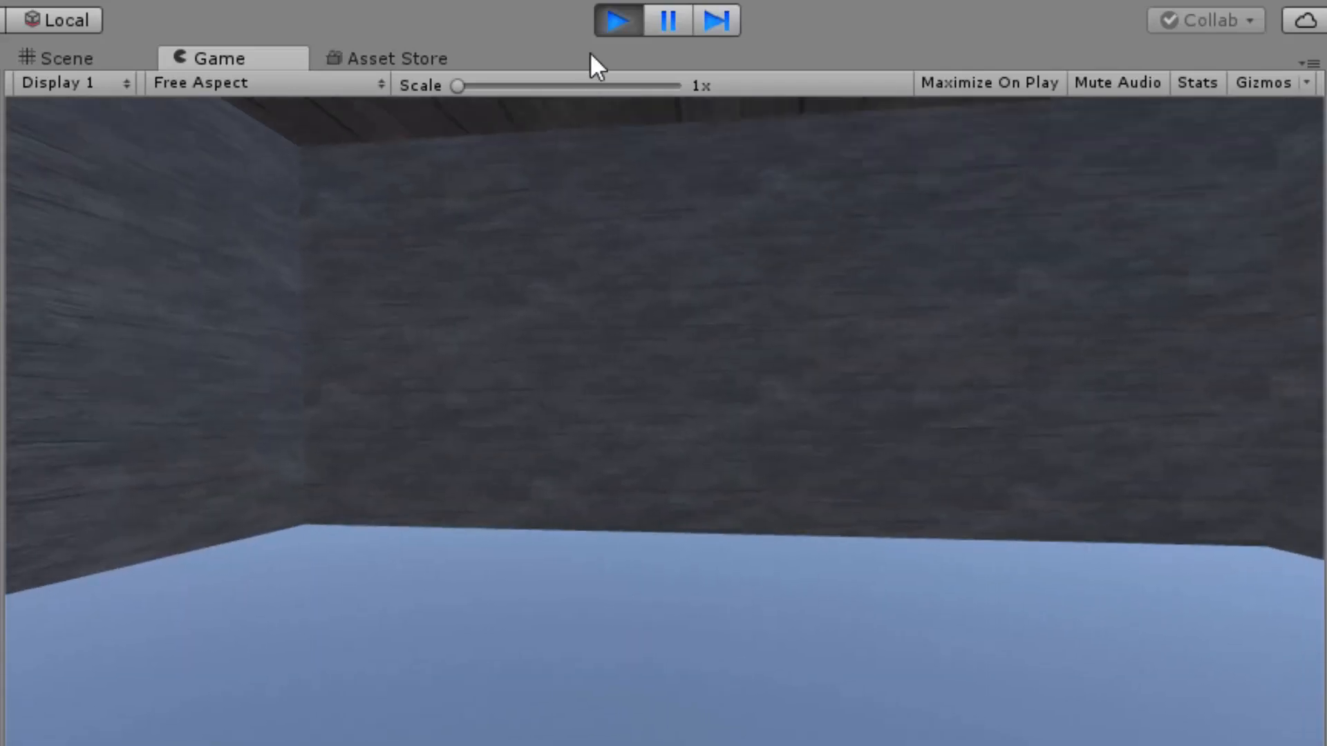
click(617, 20)
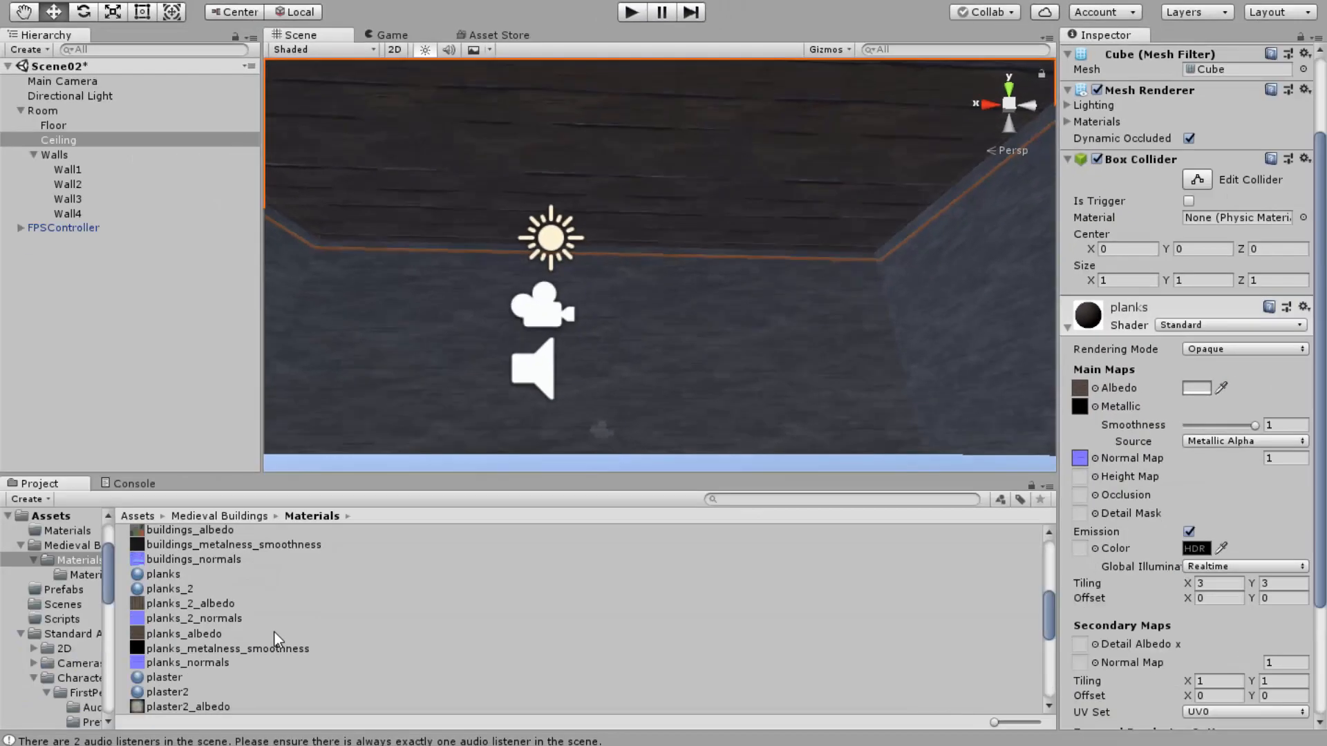
Apply the thatch material to the Floor object and look over the floor.
scroll(275, 632, down, 10)
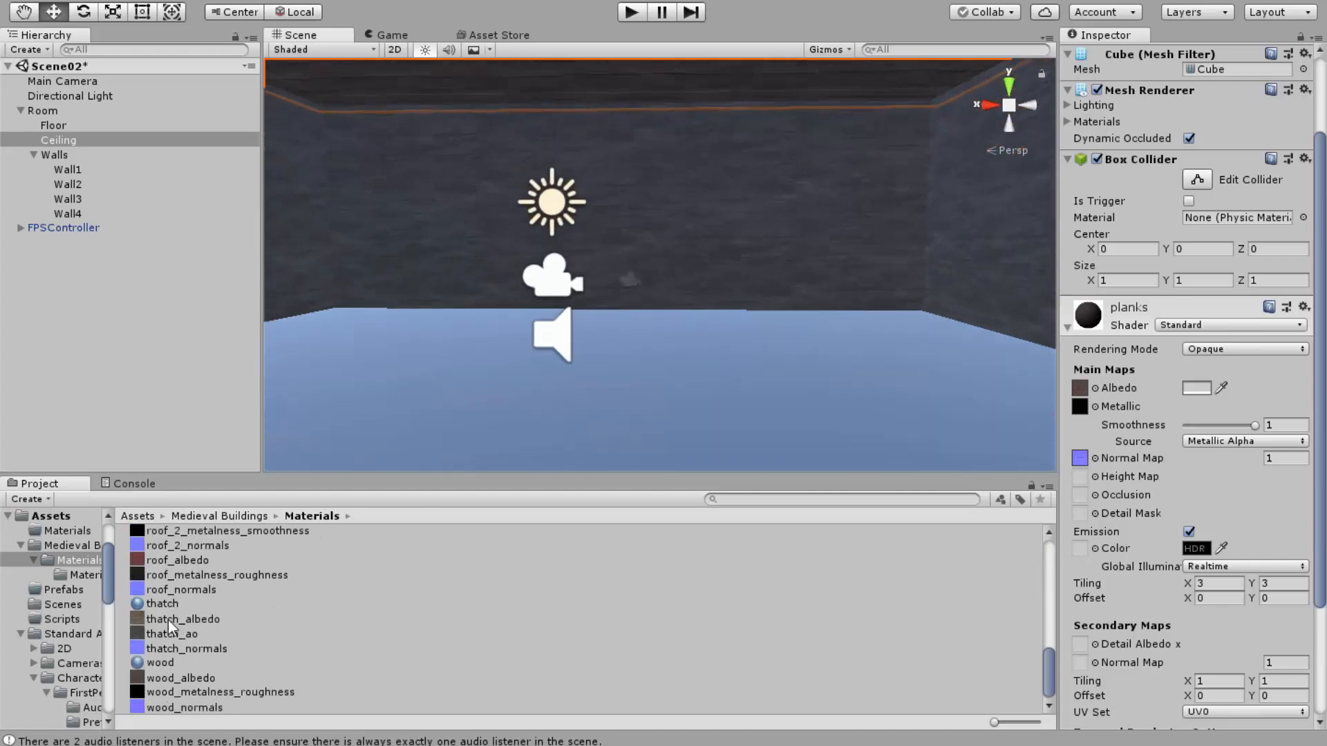
drag(163, 604, 374, 411)
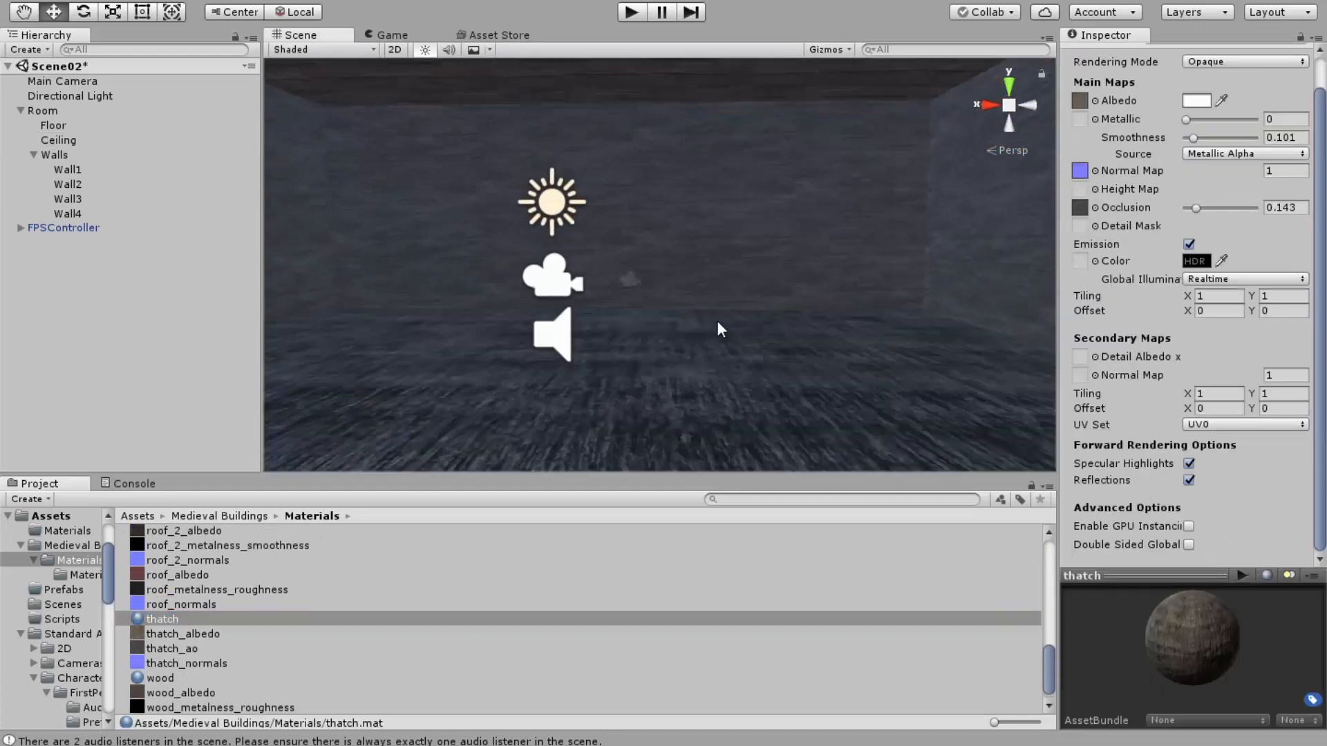
alt+drag(720, 326, 803, 391)
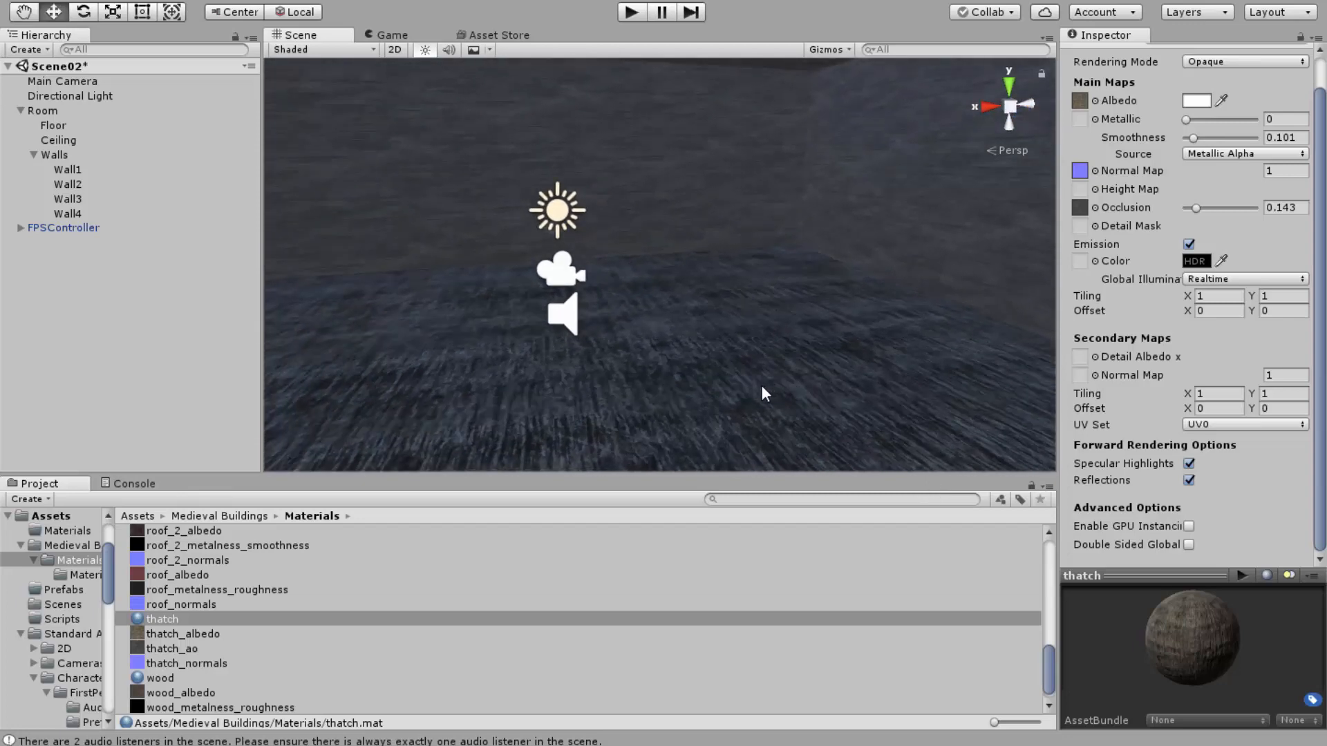
Apply the GrassRockyAlbedo texture from the Standard Assets SurfaceTextures folder to the floor and check it in a test run.
click(138, 517)
double_click(177, 608)
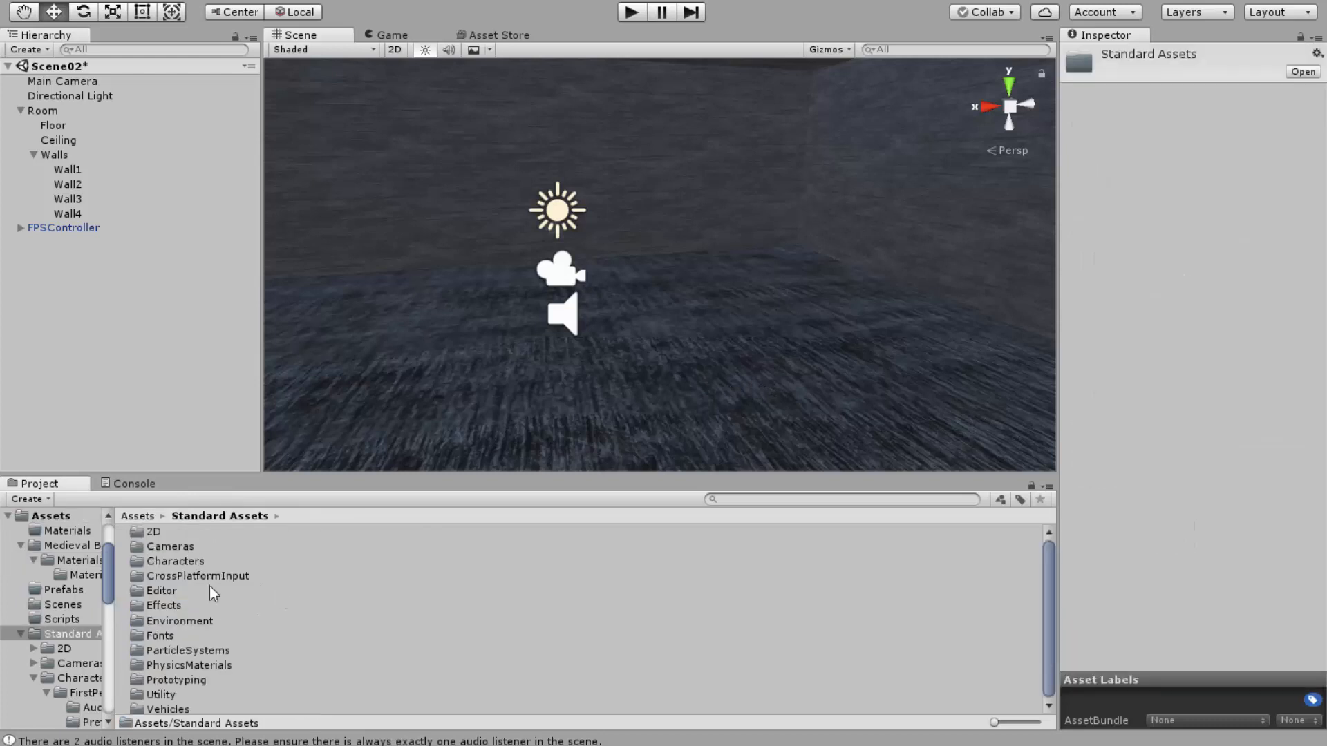
double_click(204, 619)
double_click(168, 545)
double_click(168, 546)
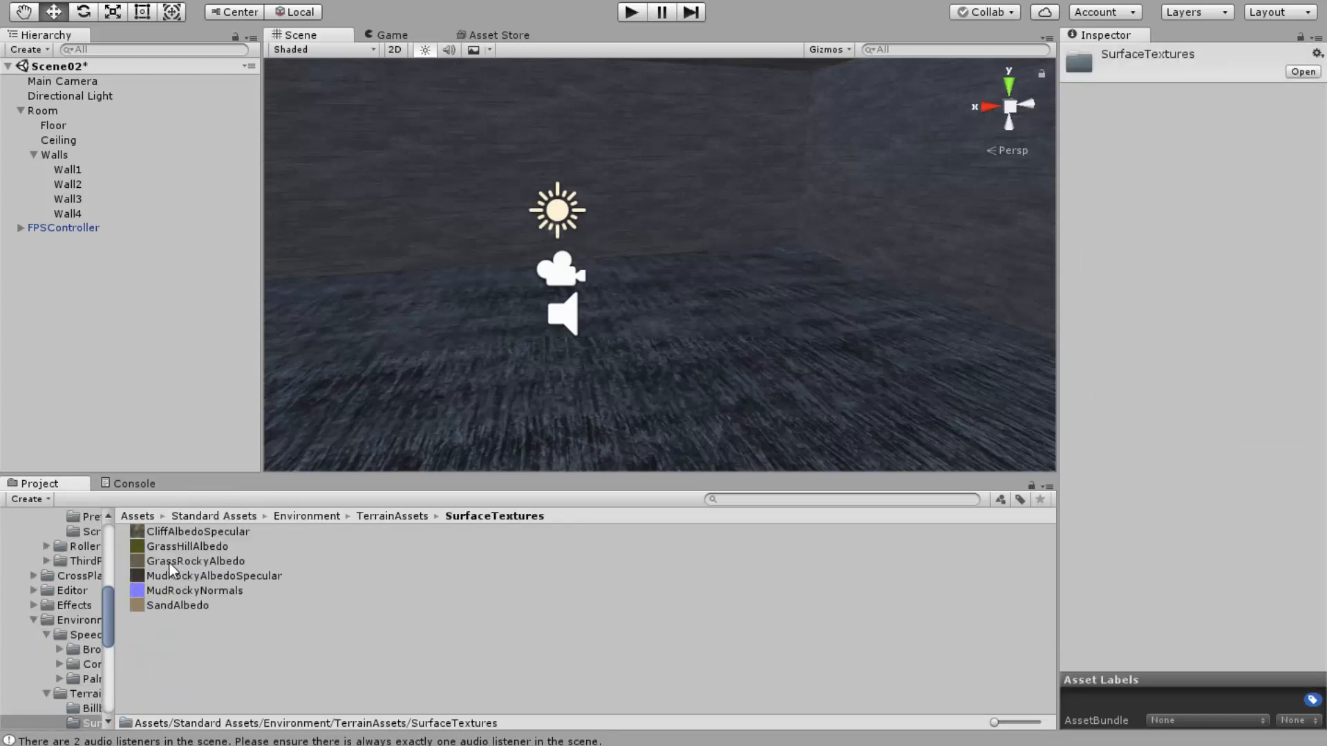
drag(169, 561, 651, 414)
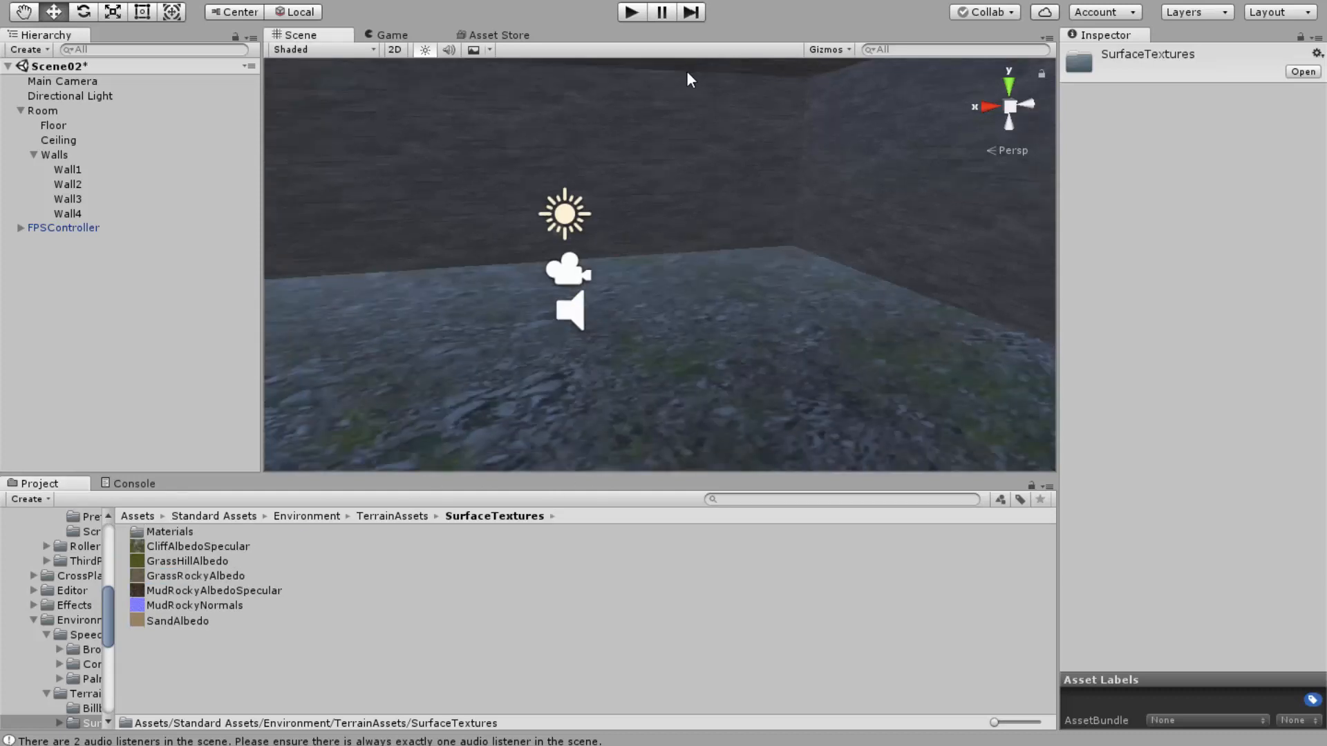
click(631, 13)
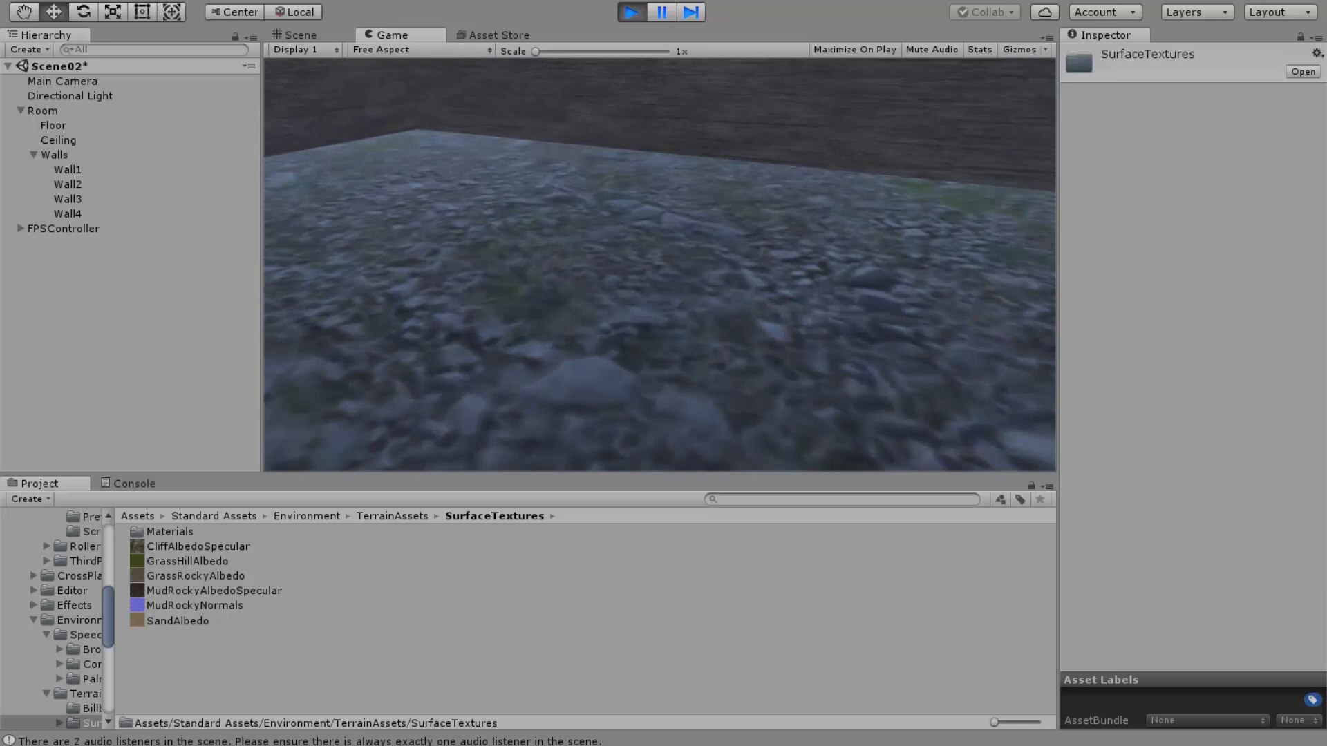
key(Escape)
click(631, 16)
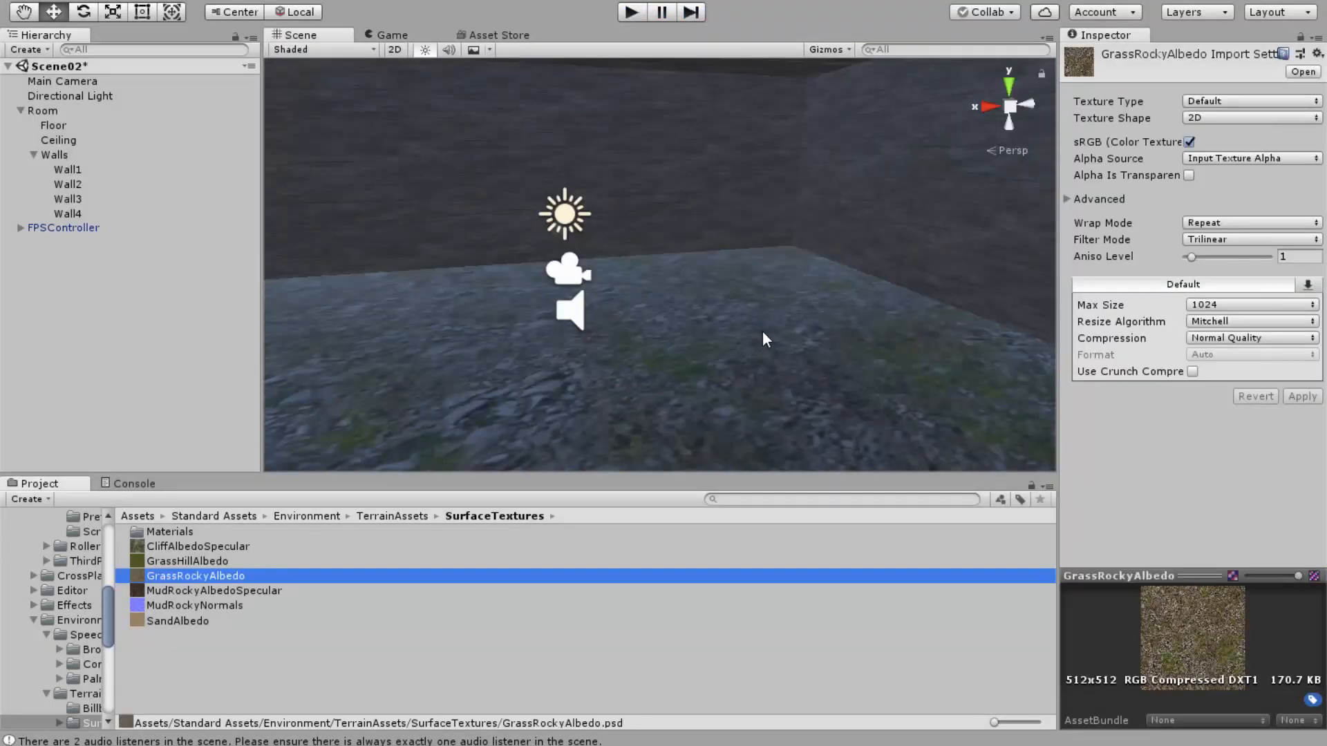
Set the floor's GrassRockyAlbedo material main tiling to 5 in X and Y and check it in a test run.
click(762, 332)
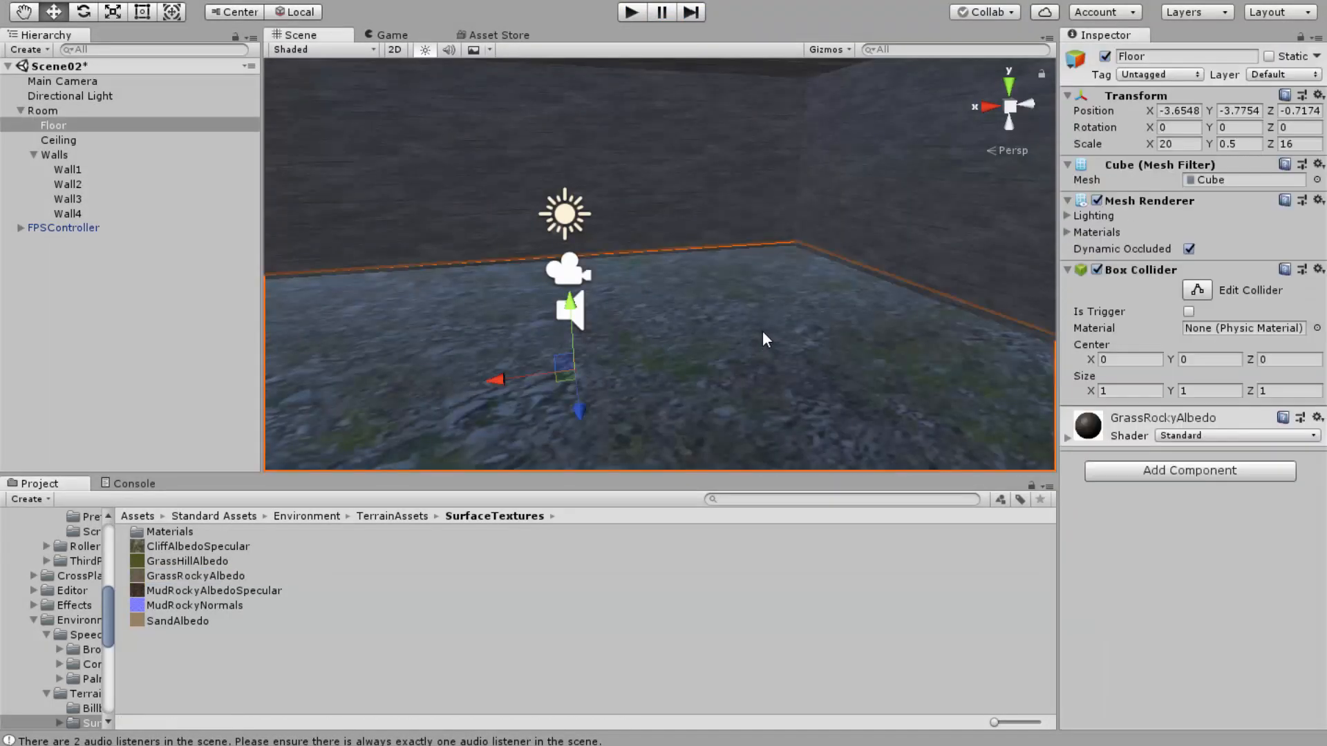
click(1067, 439)
click(1198, 660)
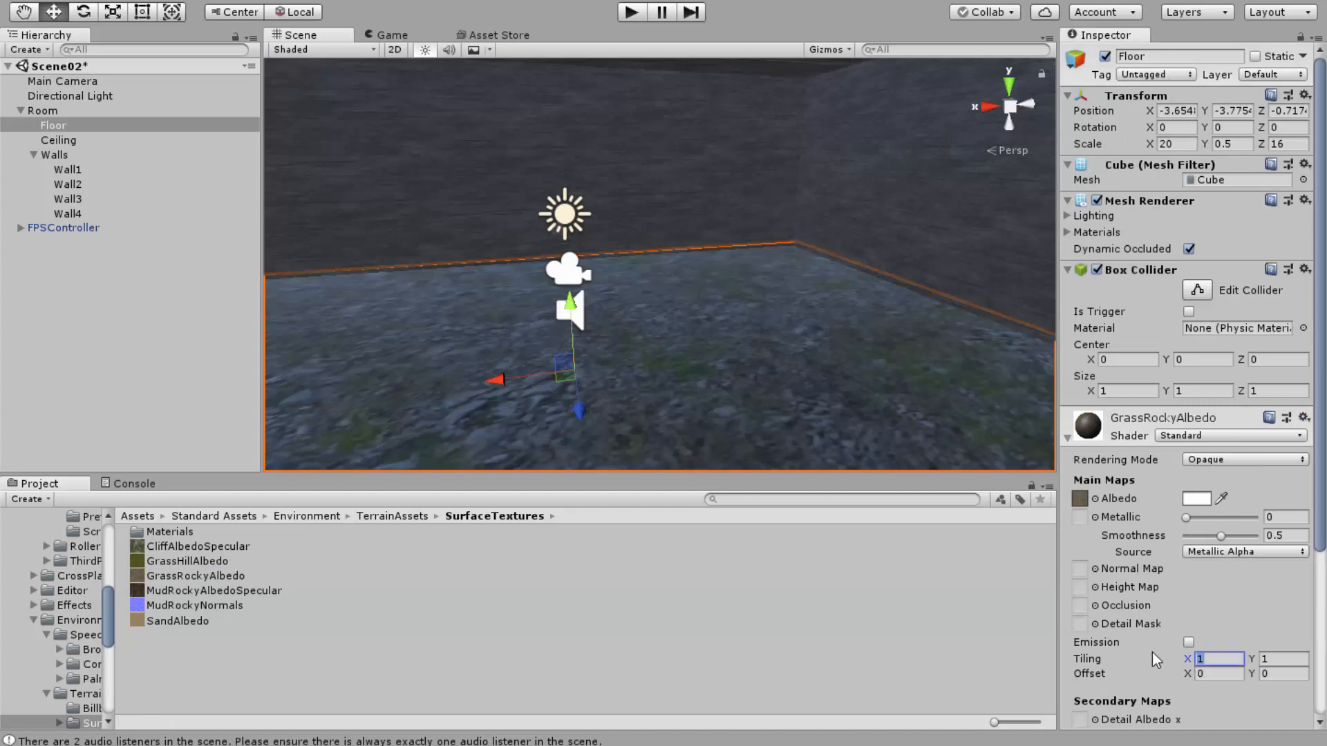
text(5)
key(Tab)
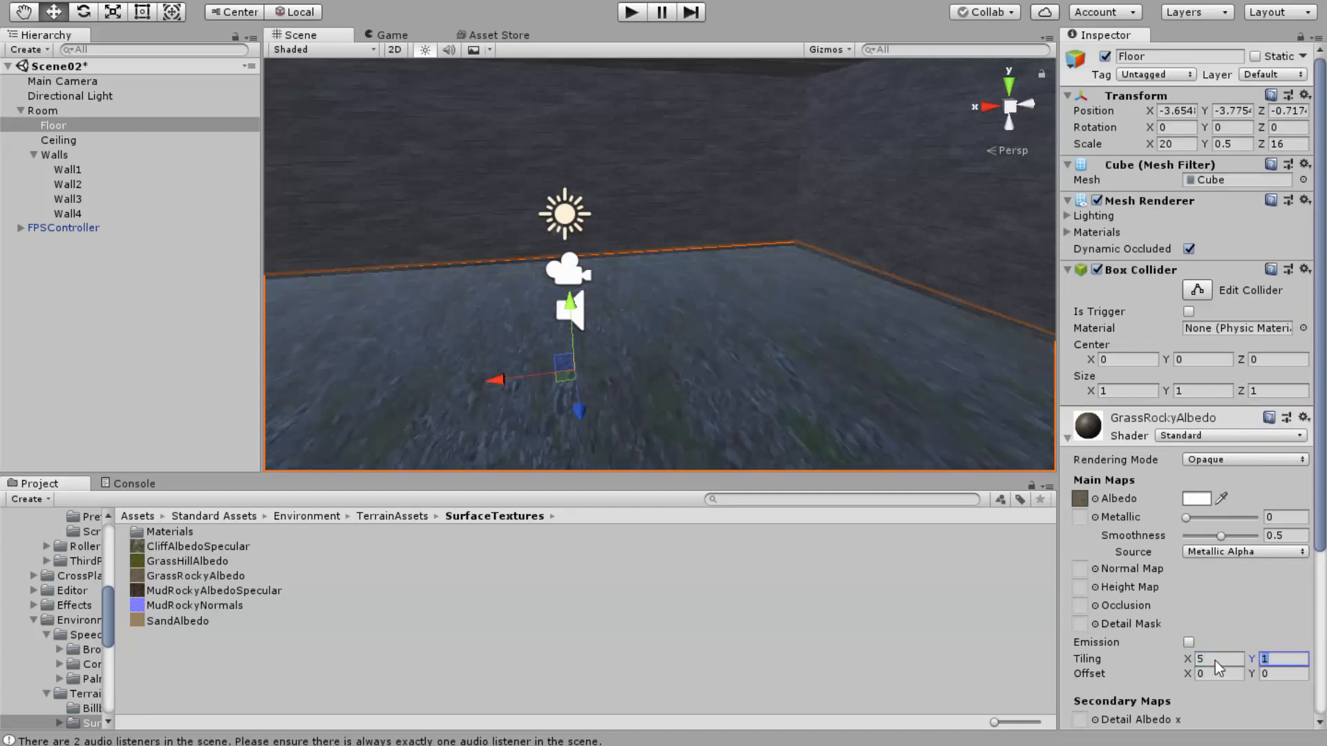
text(5)
click(636, 11)
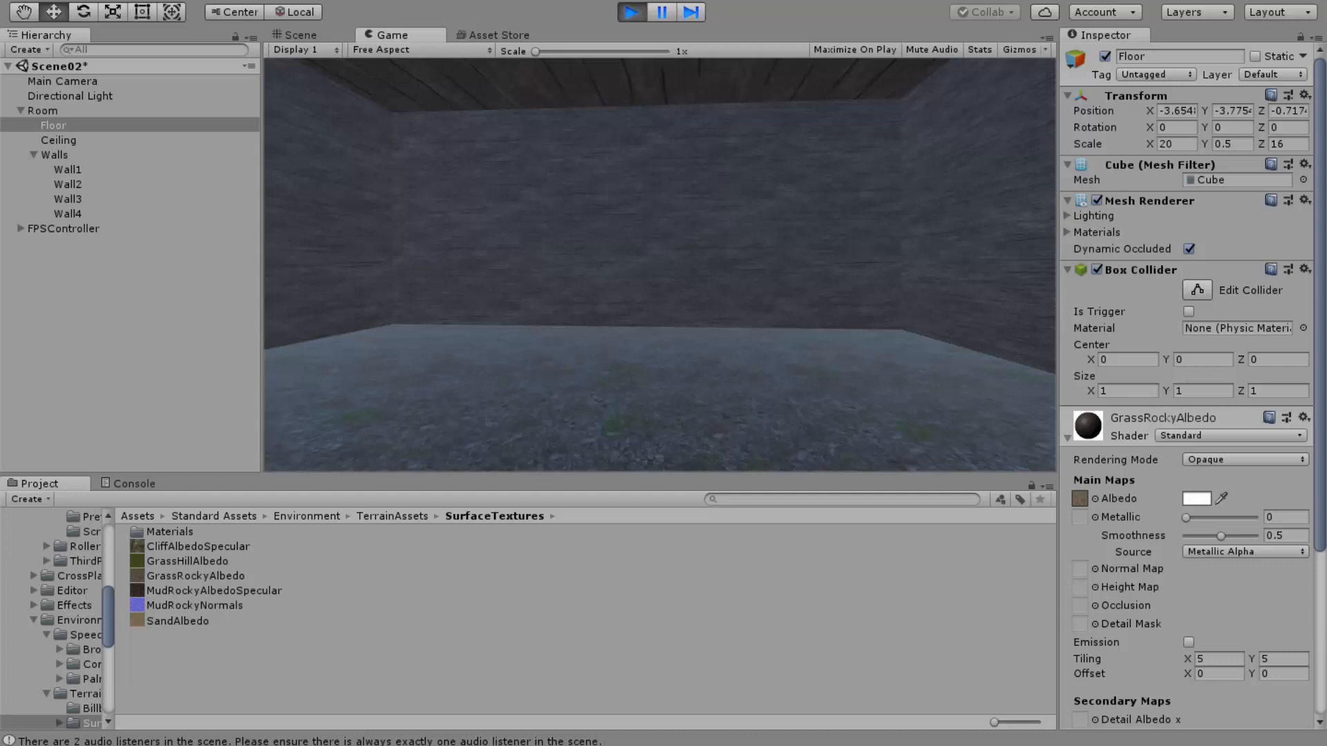
key(ctrl+p)
Create an empty object named Door inside the Room group and reset its transform.
right_click(73, 287)
click(137, 441)
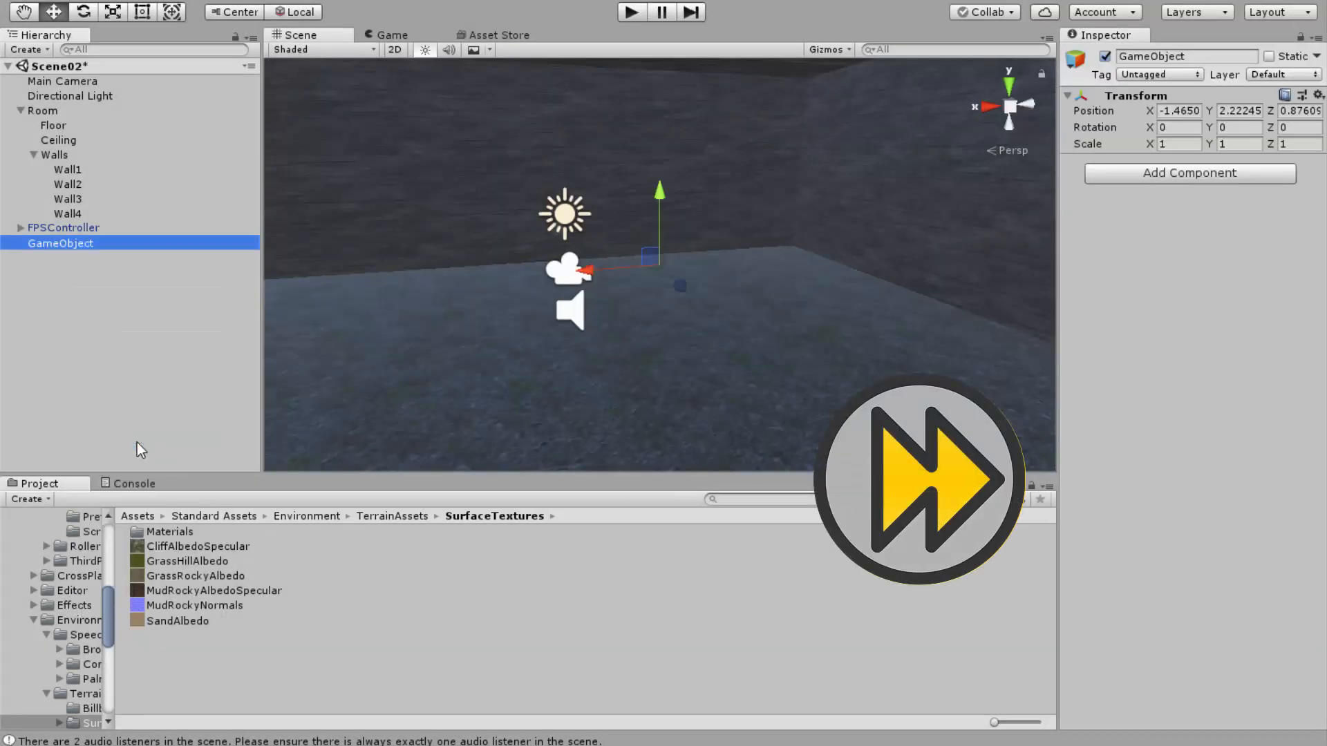
text(Door)
key(Return)
drag(46, 243, 53, 117)
click(1318, 95)
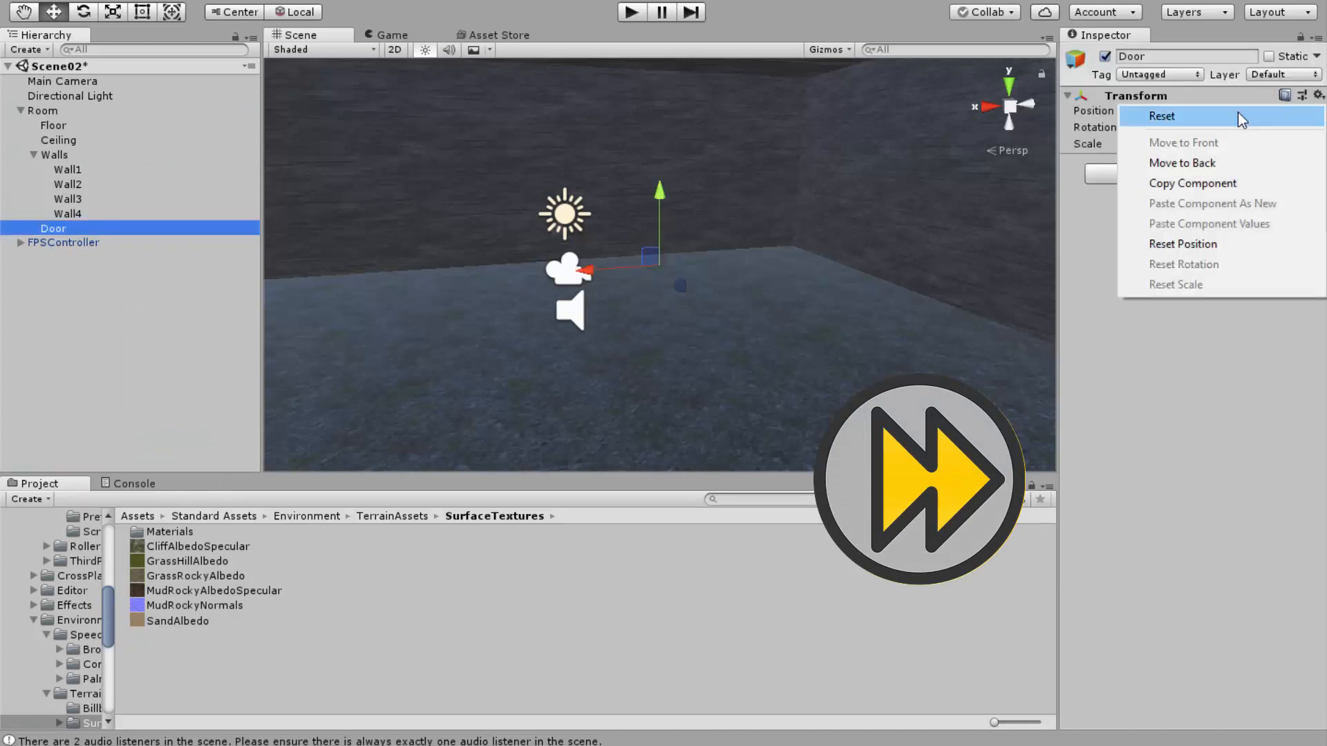
click(1238, 114)
Add a cube named BeamTop as a child of Door.
scroll(355, 284, down, 2)
scroll(355, 284, up, 1)
alt+drag(391, 288, 311, 273)
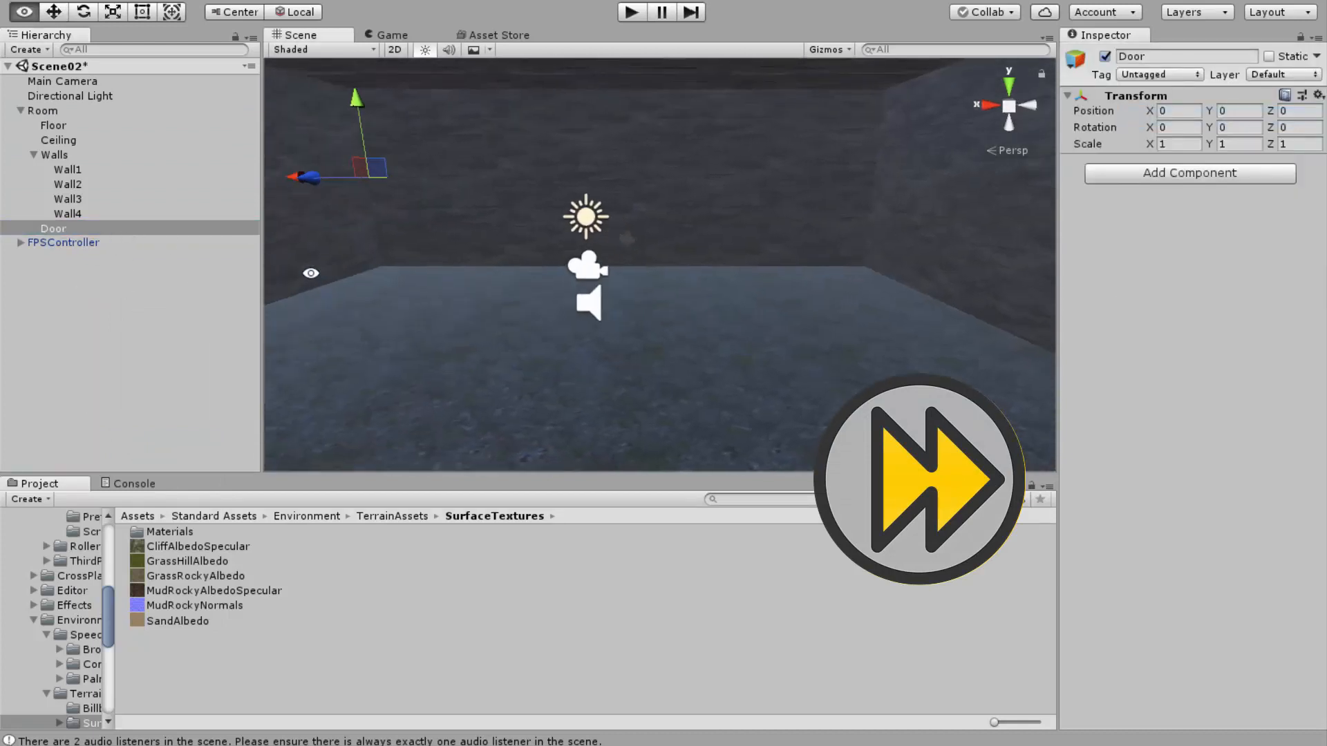
right_click(65, 228)
mouse_move(173, 400)
click(238, 400)
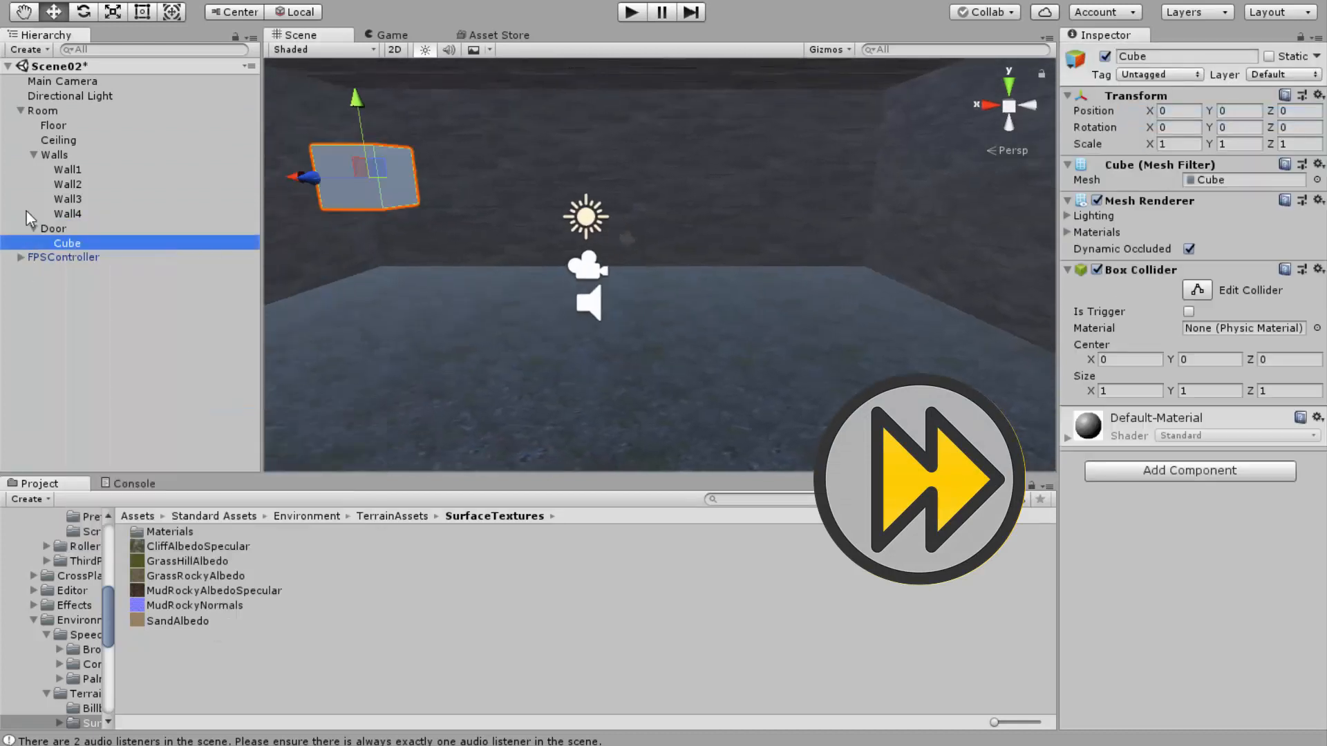
click(73, 248)
text(BeamTop)
key(Return)
Scale BeamTop into a long thin beam of about 0.58 by 0.29 by 4.71.
key(r)
drag(355, 101, 361, 127)
alt+drag(469, 259, 162, 315)
drag(489, 158, 202, 170)
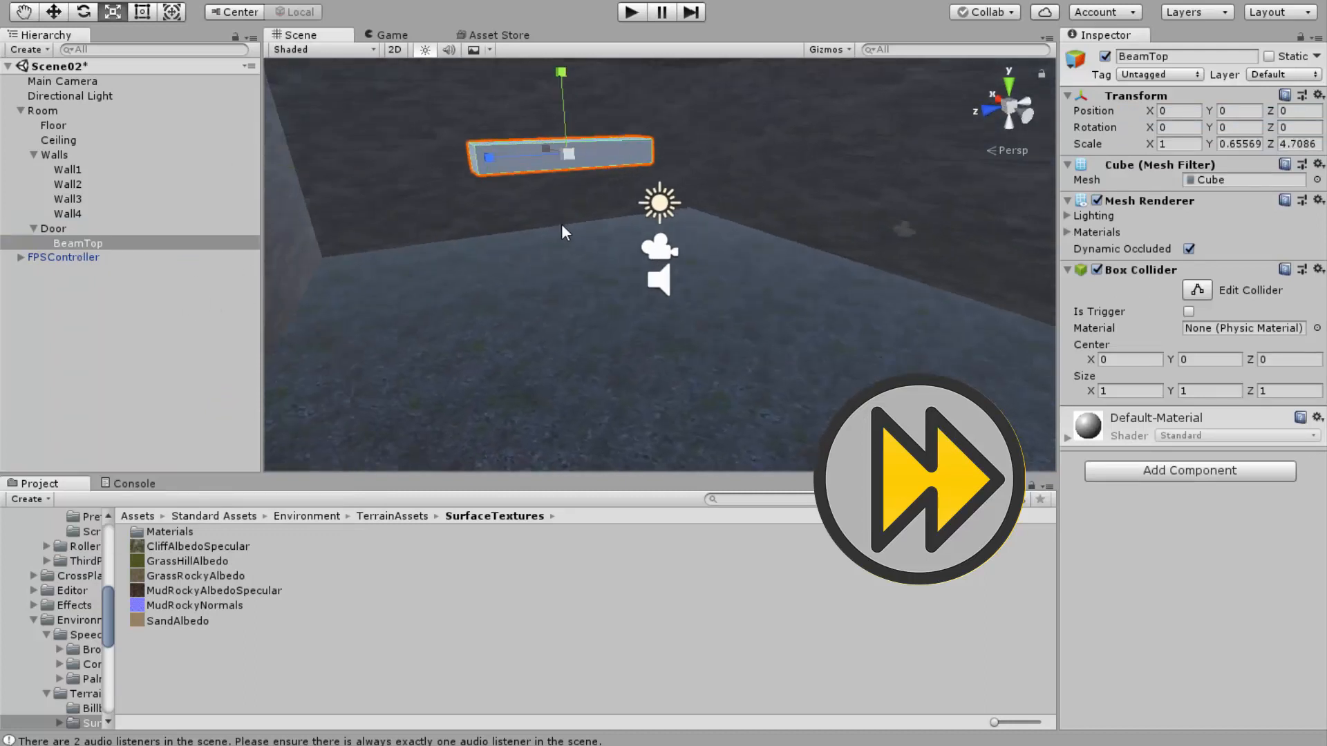
key(f)
drag(580, 243, 395, 171)
Raise BeamTop along the wall and pull it slightly out, to about X 5.58 and Y 0.94.
key(w)
alt+drag(534, 298, 512, 332)
alt+middle_drag(512, 331, 1326, 287)
alt+middle_drag(392, 317, 715, 359)
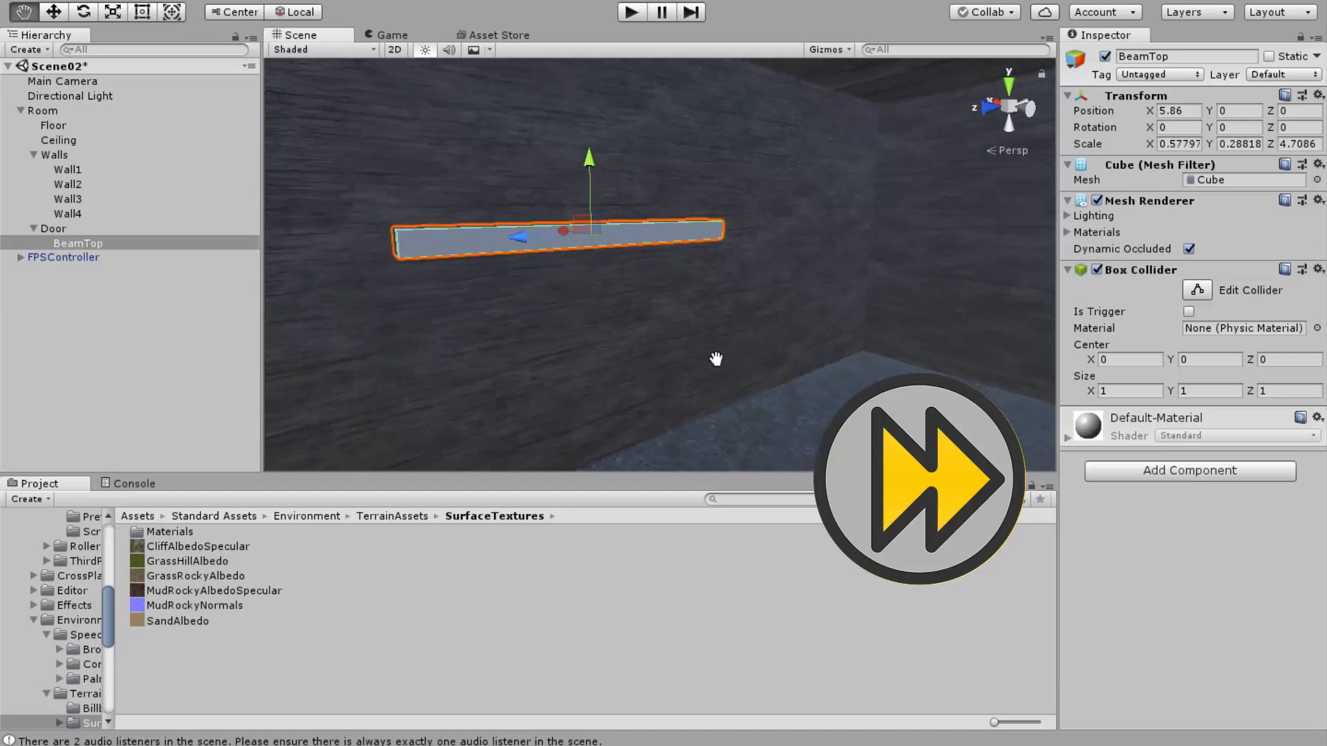
drag(589, 162, 589, 85)
drag(565, 169, 569, 173)
Set BeamTop's scale to X 0.2, Y 0.2, Z 4 and move it against the wall at X 5.734.
click(1179, 143)
text(0.2)
key(Tab)
text(0.2)
key(Tab)
text(4)
key(Return)
scroll(431, 158, up, 4)
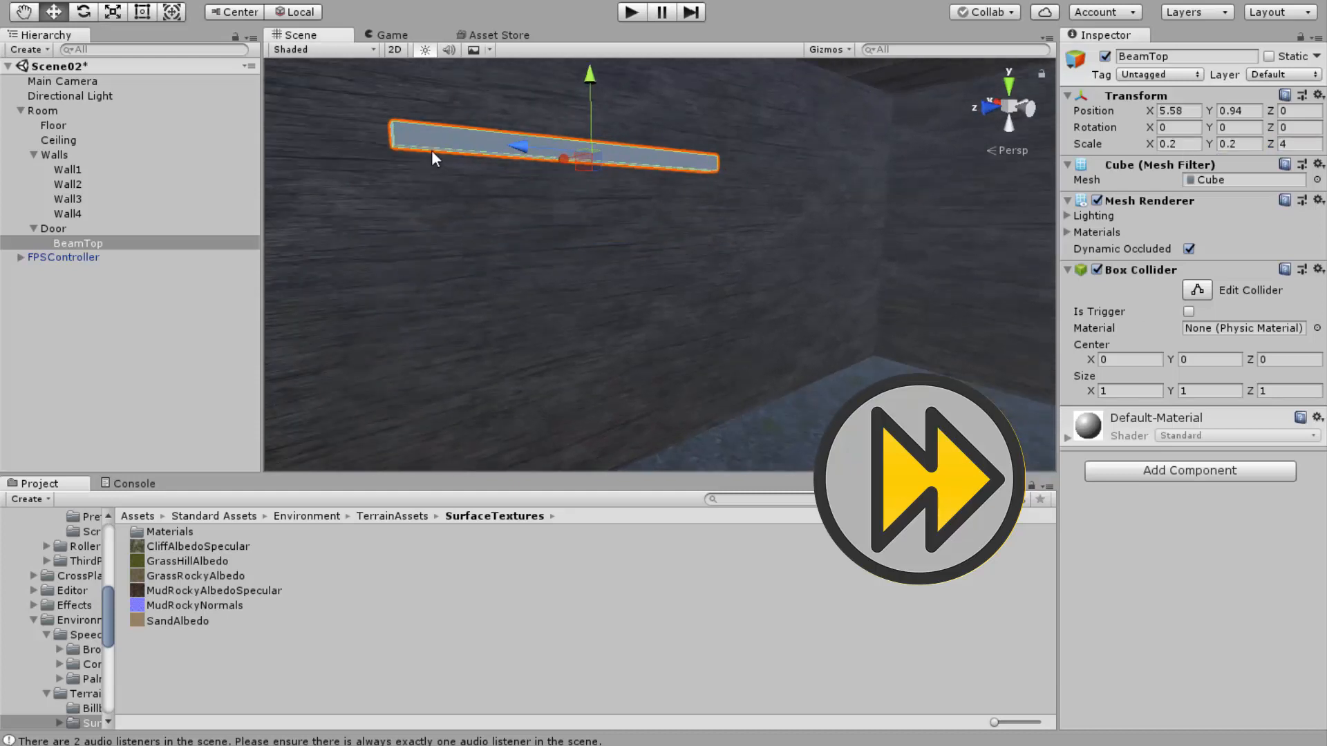
alt+drag(431, 151, 472, 107)
key(f)
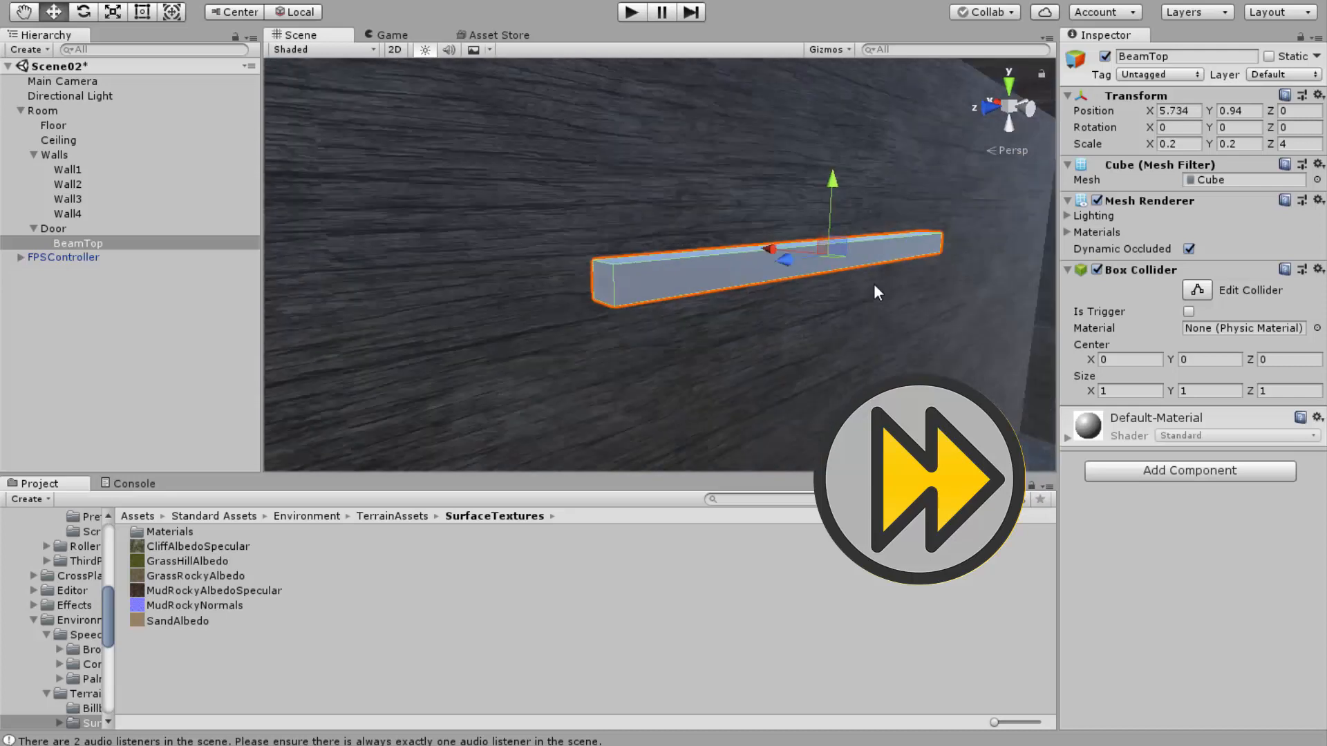
Add a second cube named BeamLeft as a child of Door.
right_click(60, 241)
mouse_move(128, 402)
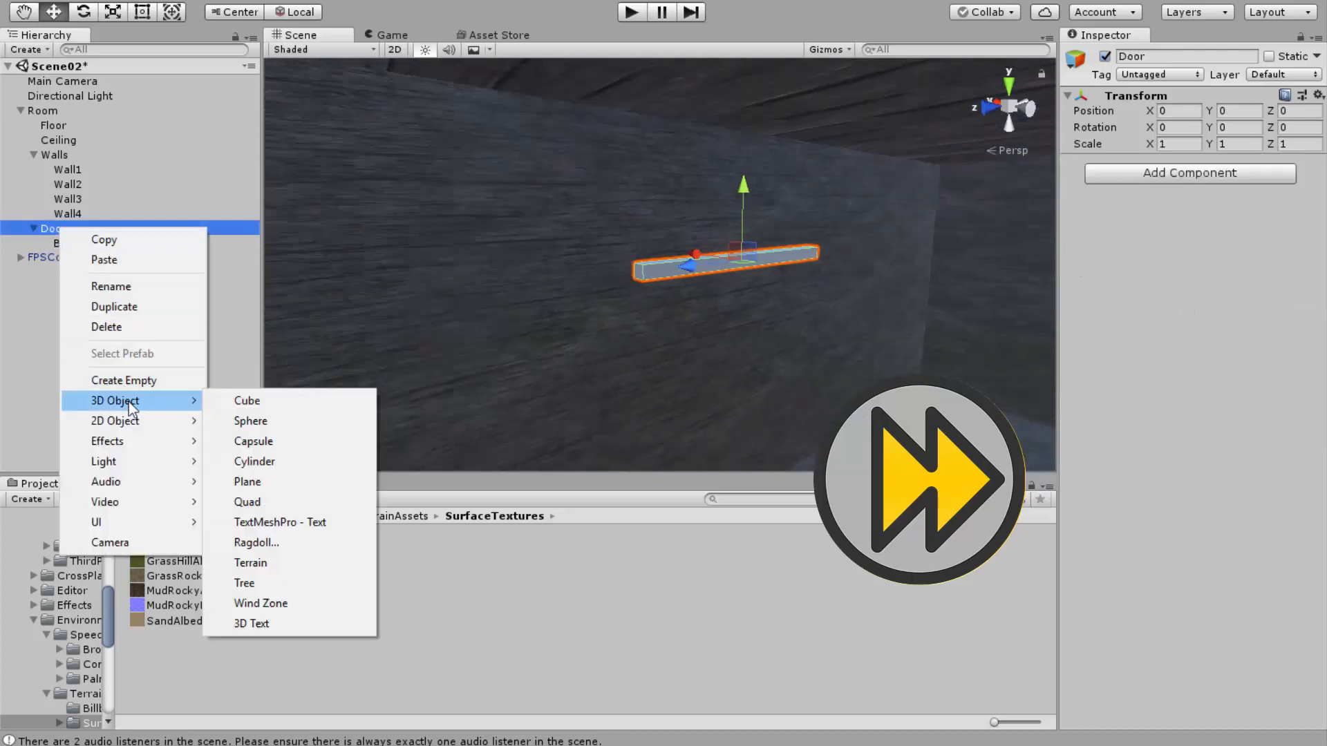
click(415, 401)
click(69, 260)
text(Beam)
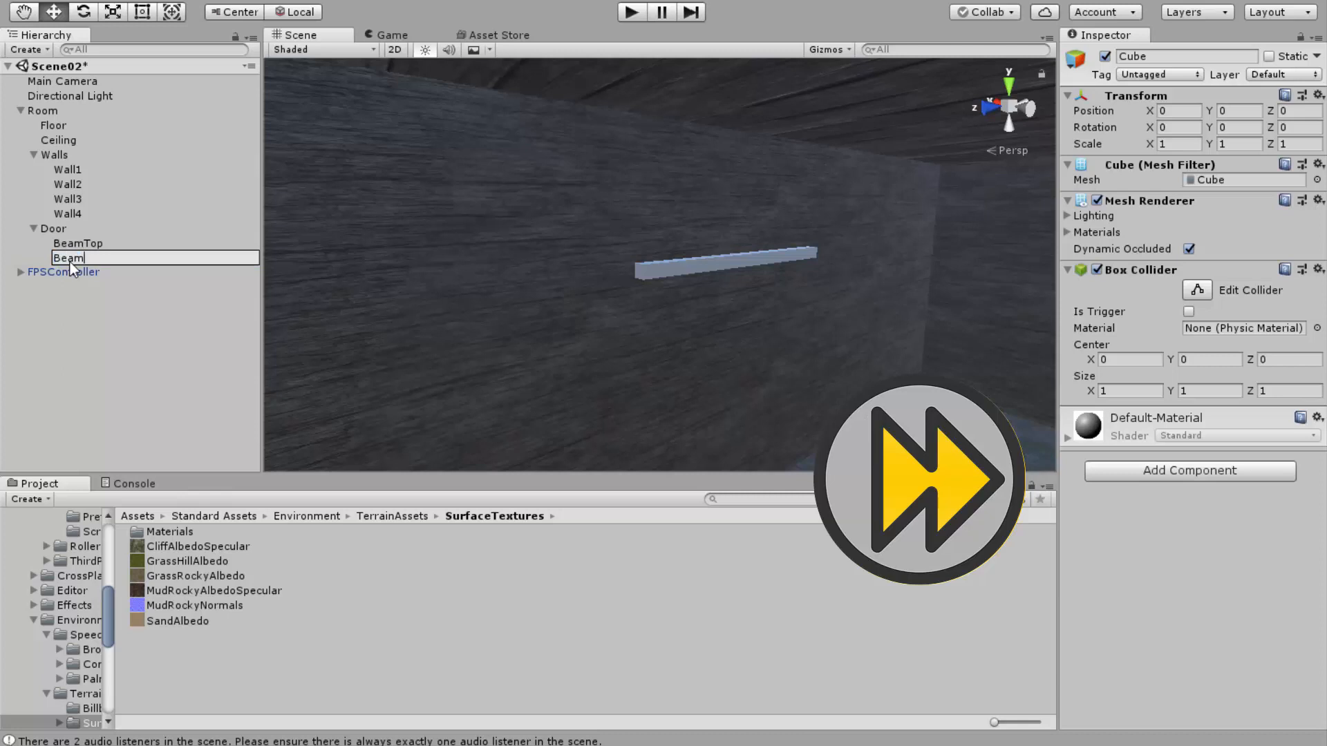
text(Left)
key(Return)
Move BeamLeft over to the wall near BeamTop and set its scale to X 0.2, Y 5, Z 0.2.
double_click(107, 257)
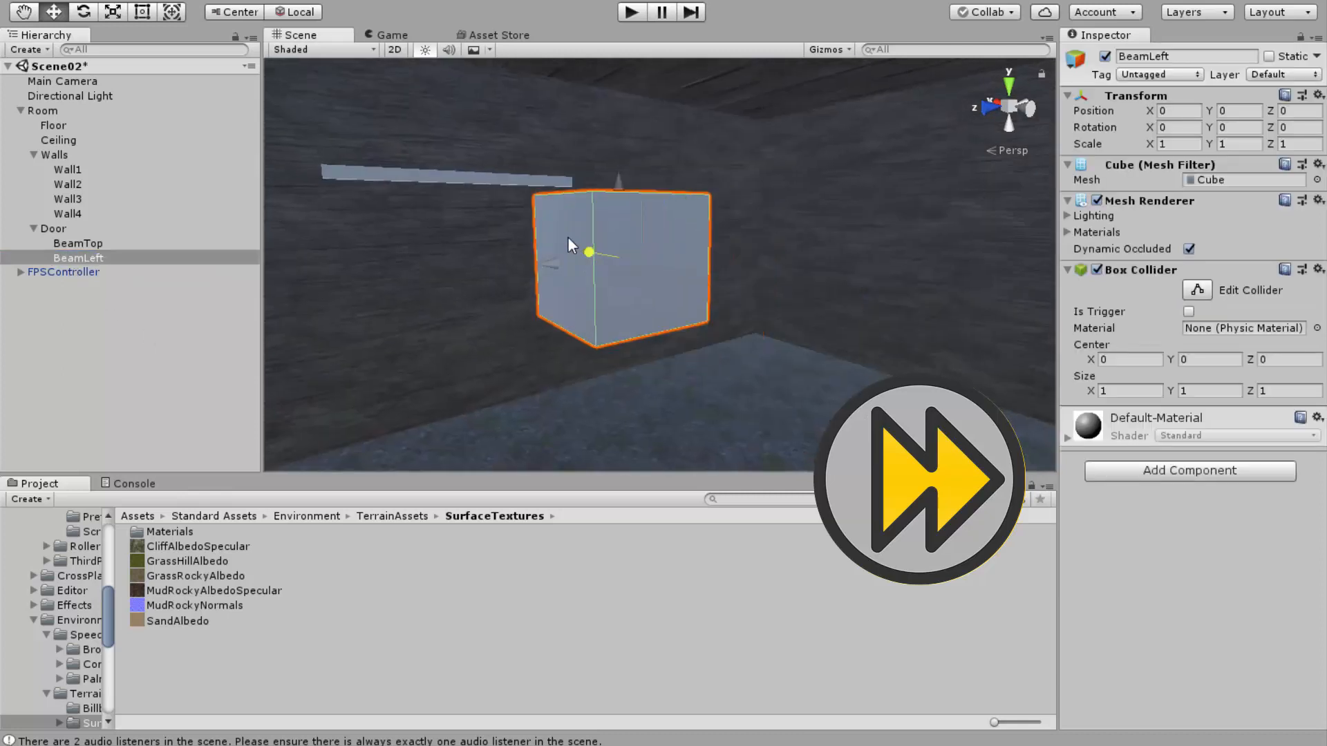
drag(566, 236, 293, 237)
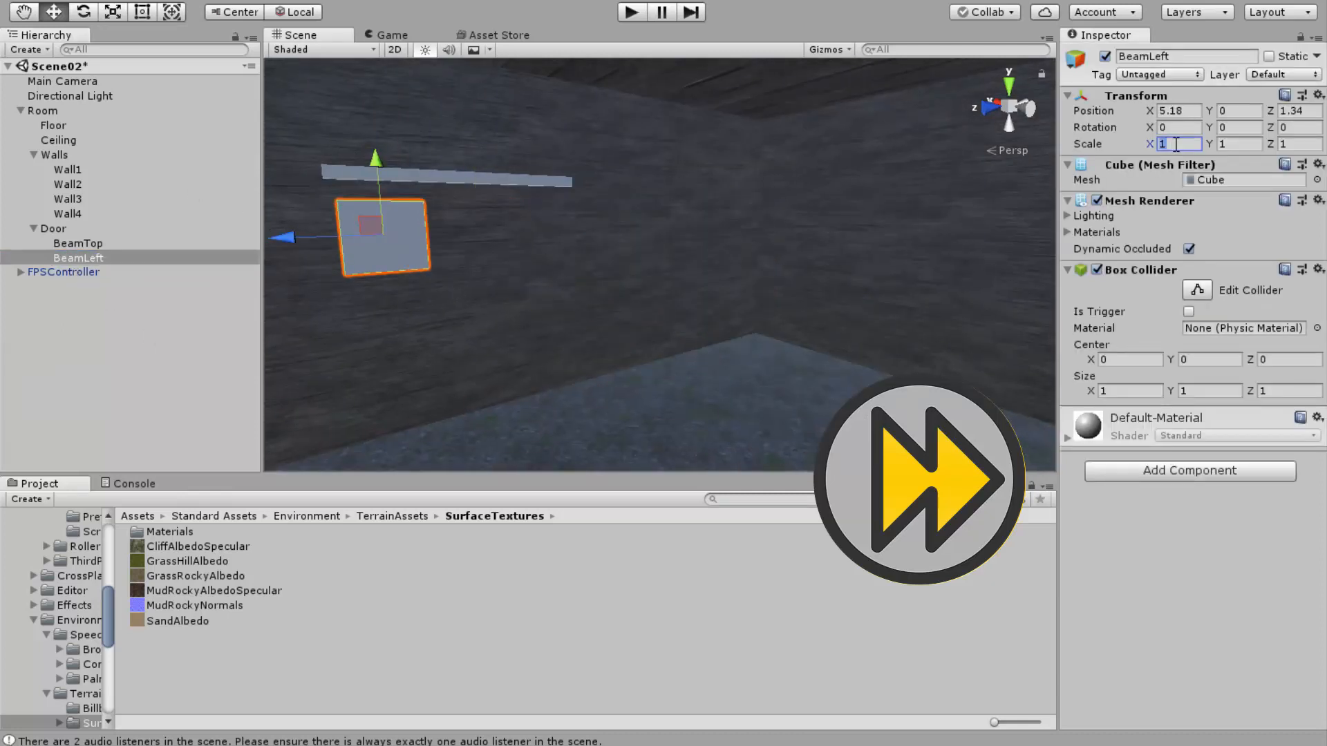
text(0.5)
key(Tab)
text(5)
key(Tab)
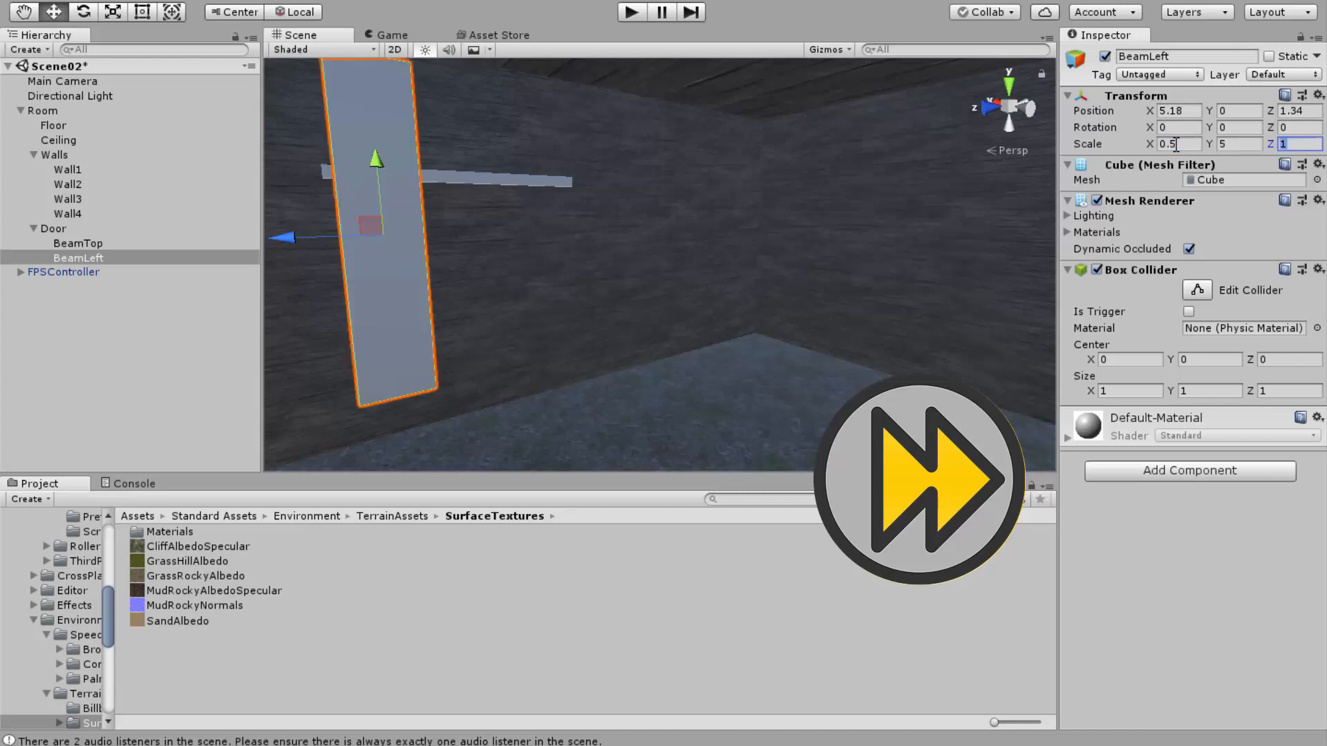
text(0.5)
click(1175, 143)
text(.2)
key(Tab)
key(Tab)
text(.2)
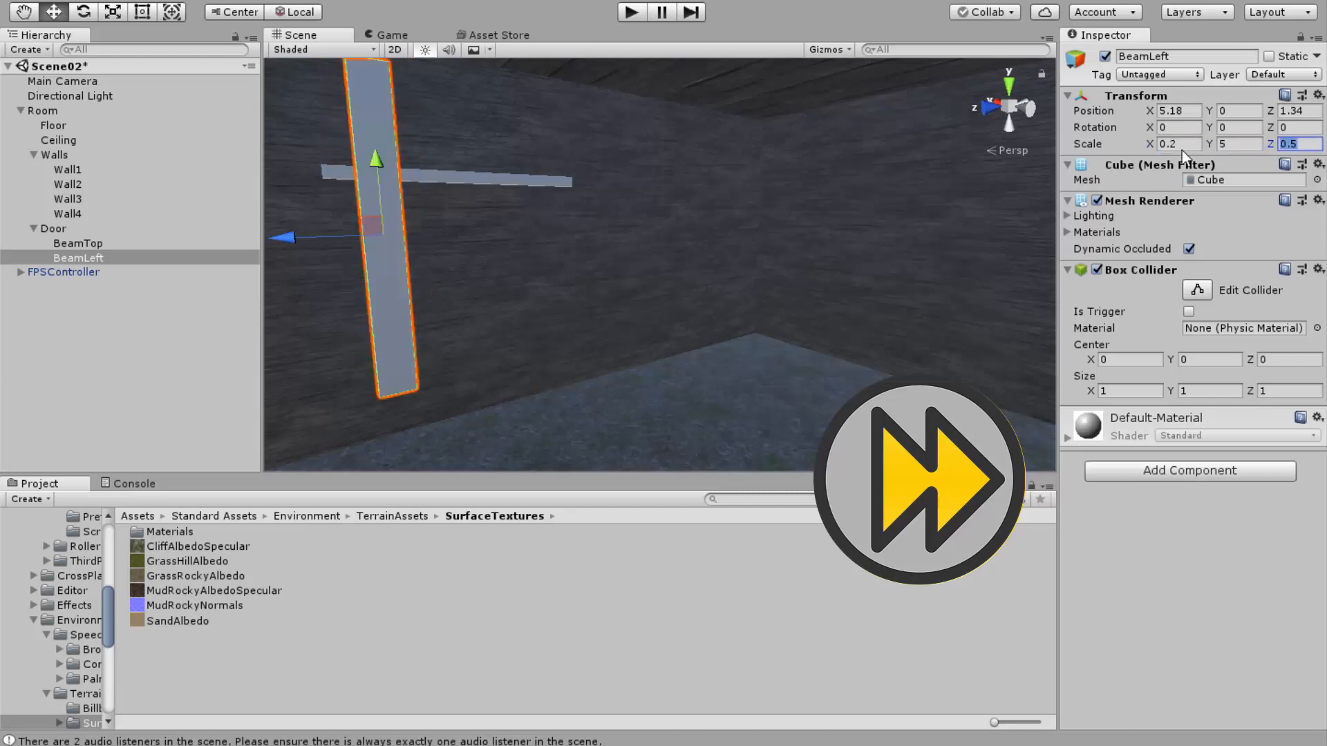
Position BeamLeft against the wall at BeamTop's left end, at about X 5.74, Y -0.98, Z 1.83.
middle_drag(752, 279, 976, 326)
drag(692, 191, 692, 277)
drag(654, 337, 627, 320)
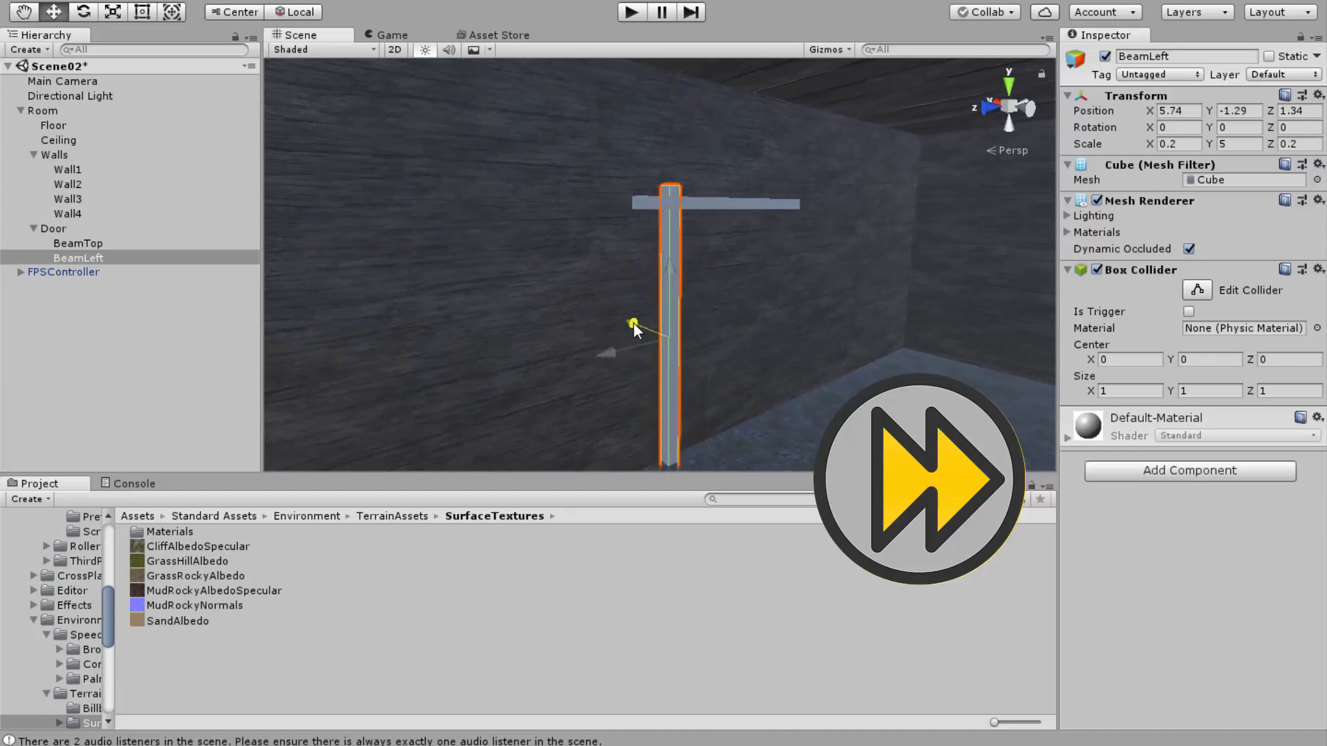
drag(672, 276, 677, 252)
drag(608, 325, 579, 330)
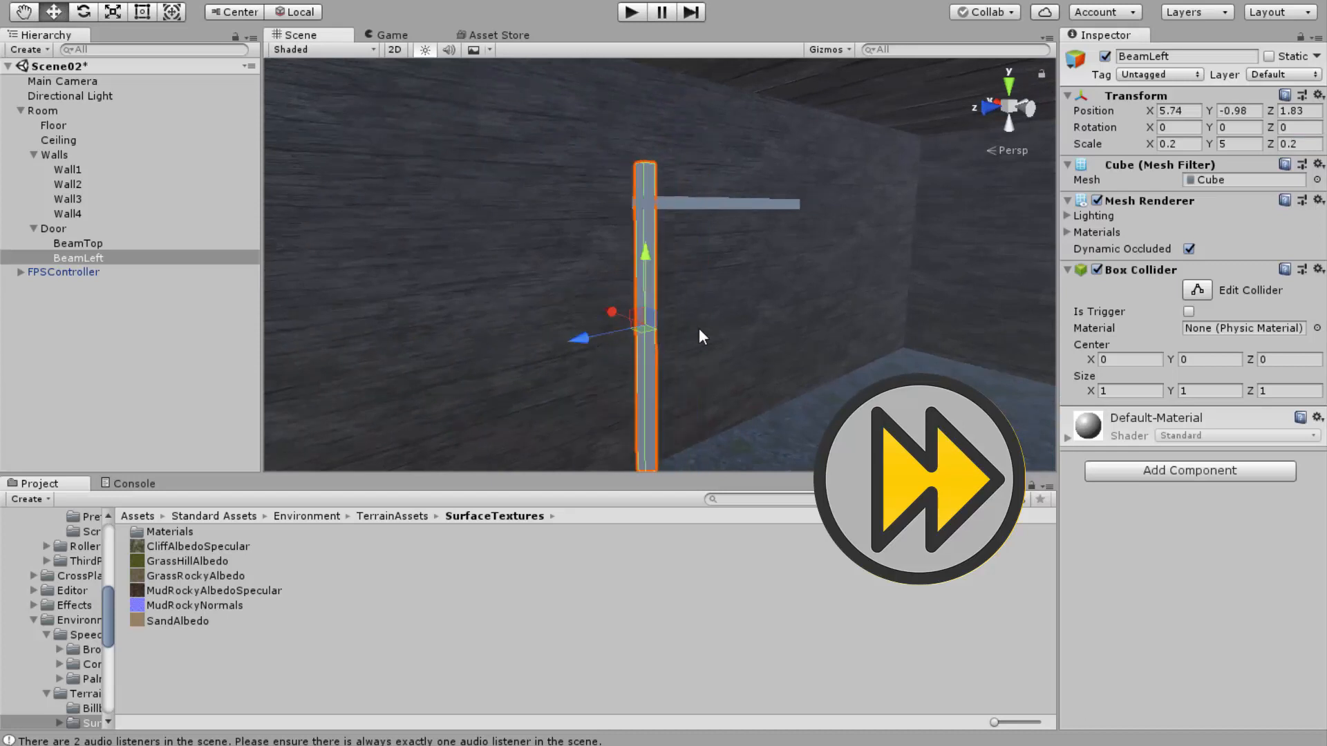
Shorten BeamLeft to a Y scale of 4.5 and lower it beneath BeamTop to about Y -1.38.
middle_drag(699, 328, 359, 290)
scroll(432, 236, up, 1)
key(r)
drag(431, 236, 438, 270)
key(w)
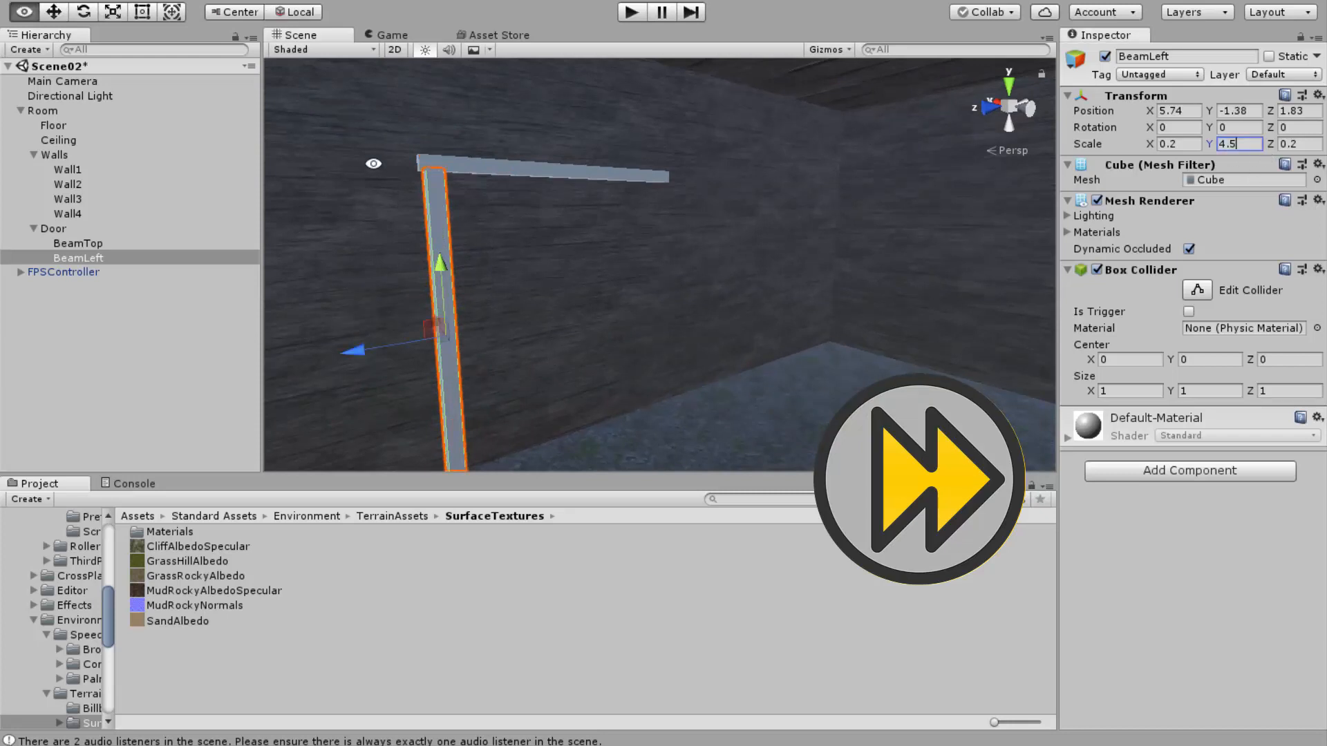
Align BeamLeft's top corner with BeamTop's left end, at X 5.734, Y -1.24, Z 1.9.
alt+scroll(373, 163, up, 6)
click(523, 196)
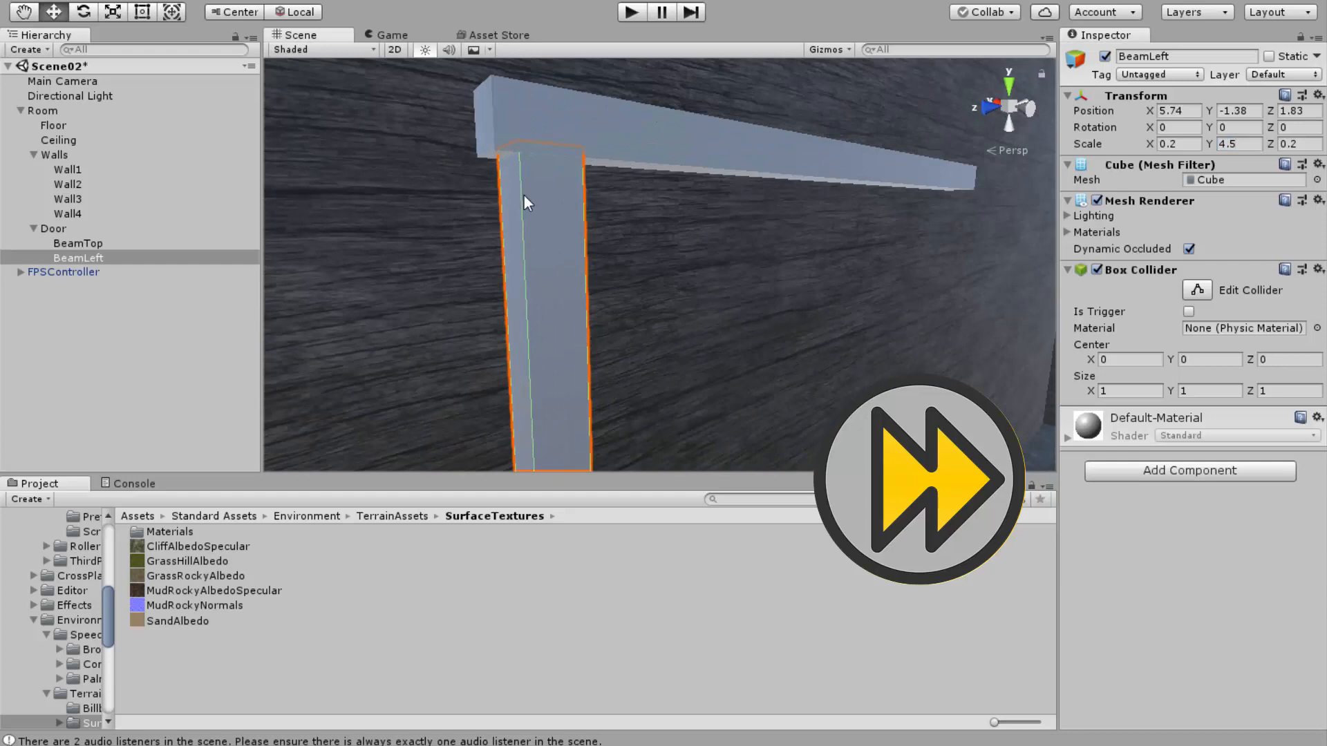
shift+click(492, 154)
key(f)
Duplicate BeamLeft and snap the copy to BeamTop's opposite end at Z -1.9.
click(545, 315)
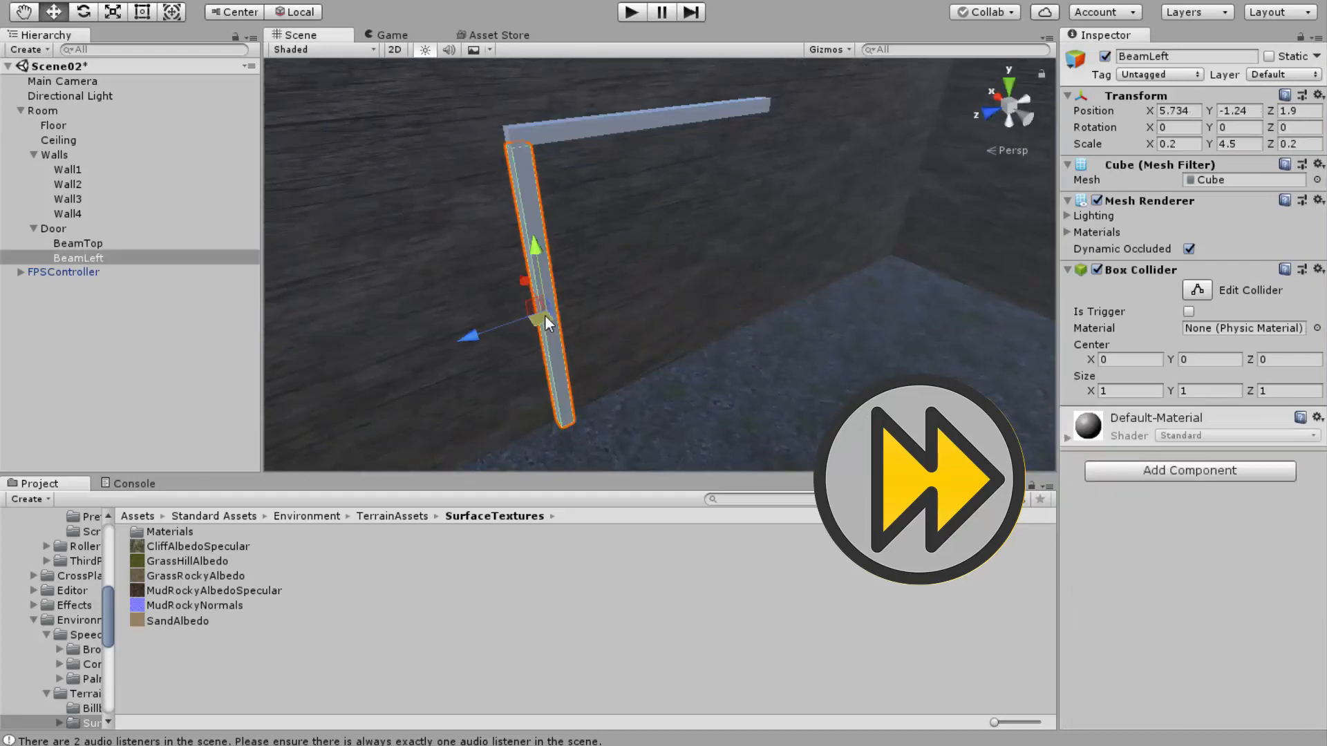
key(ctrl+d)
drag(483, 331, 802, 370)
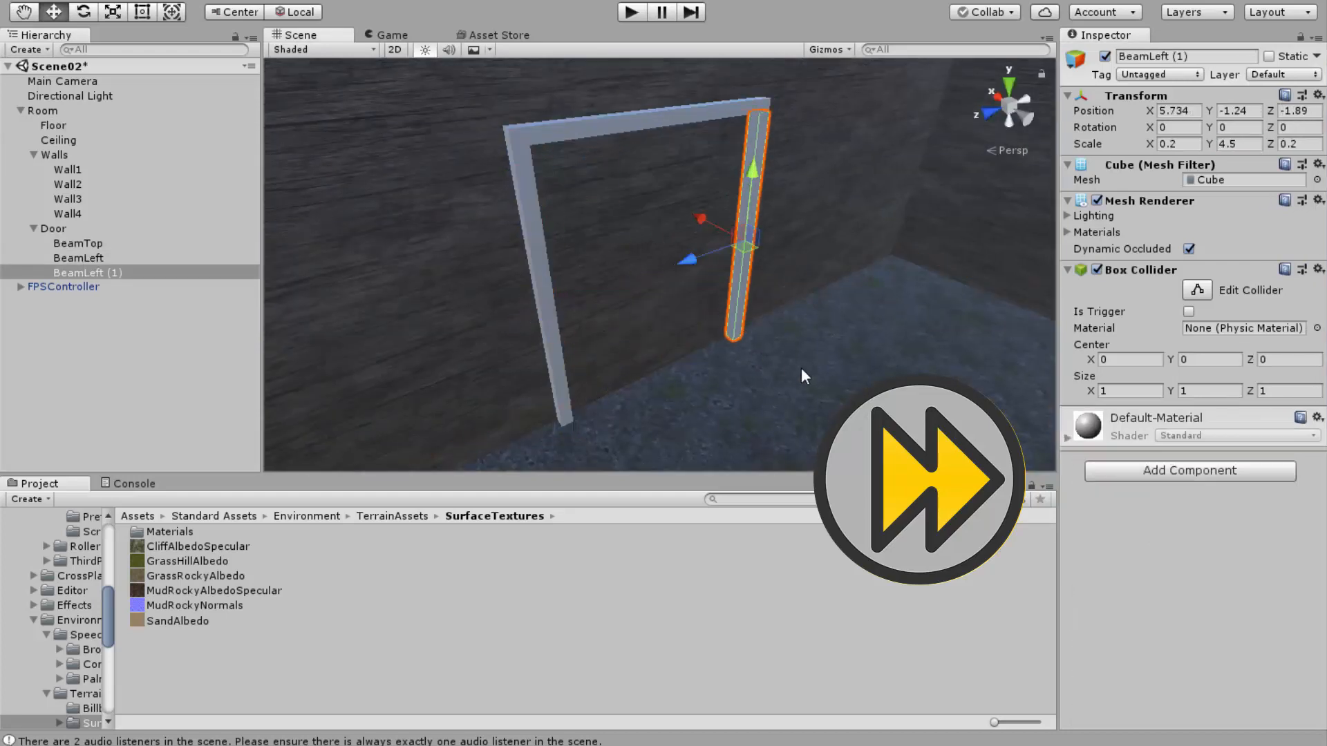
alt+scroll(774, 100, up, 15)
key(v)
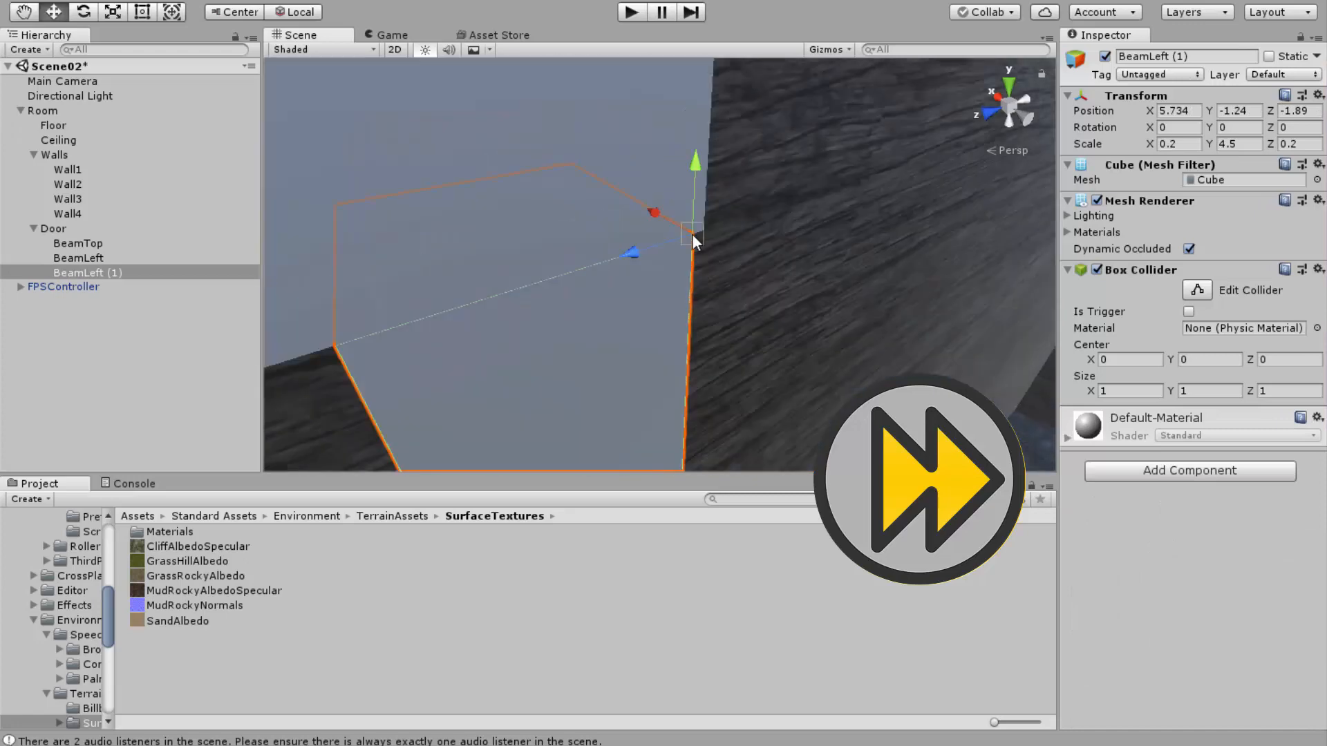
drag(692, 235, 704, 230)
Rename the duplicated beam to BeamRight and view the whole door frame.
click(98, 272)
click(147, 270)
text(BeamRight)
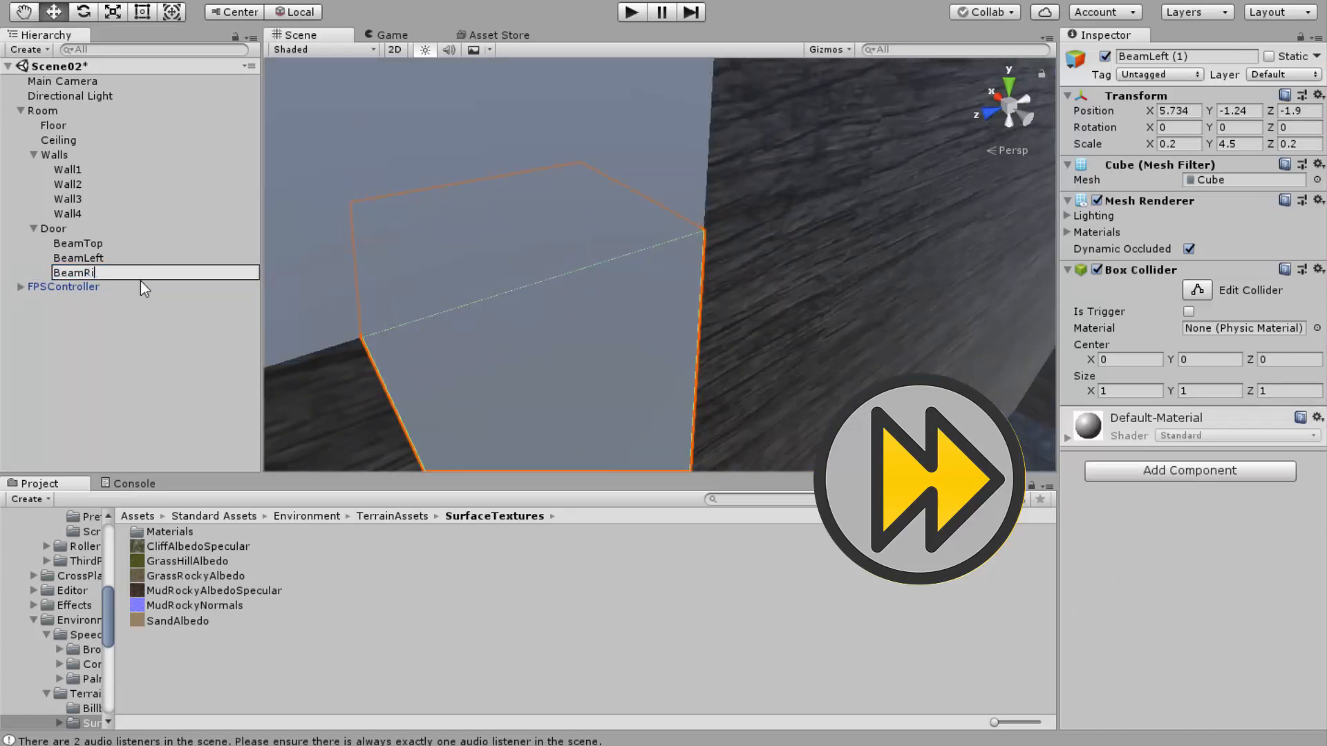
click(134, 341)
scroll(570, 259, down, 15)
alt+drag(572, 262, 512, 280)
alt+scroll(590, 326, down, 6)
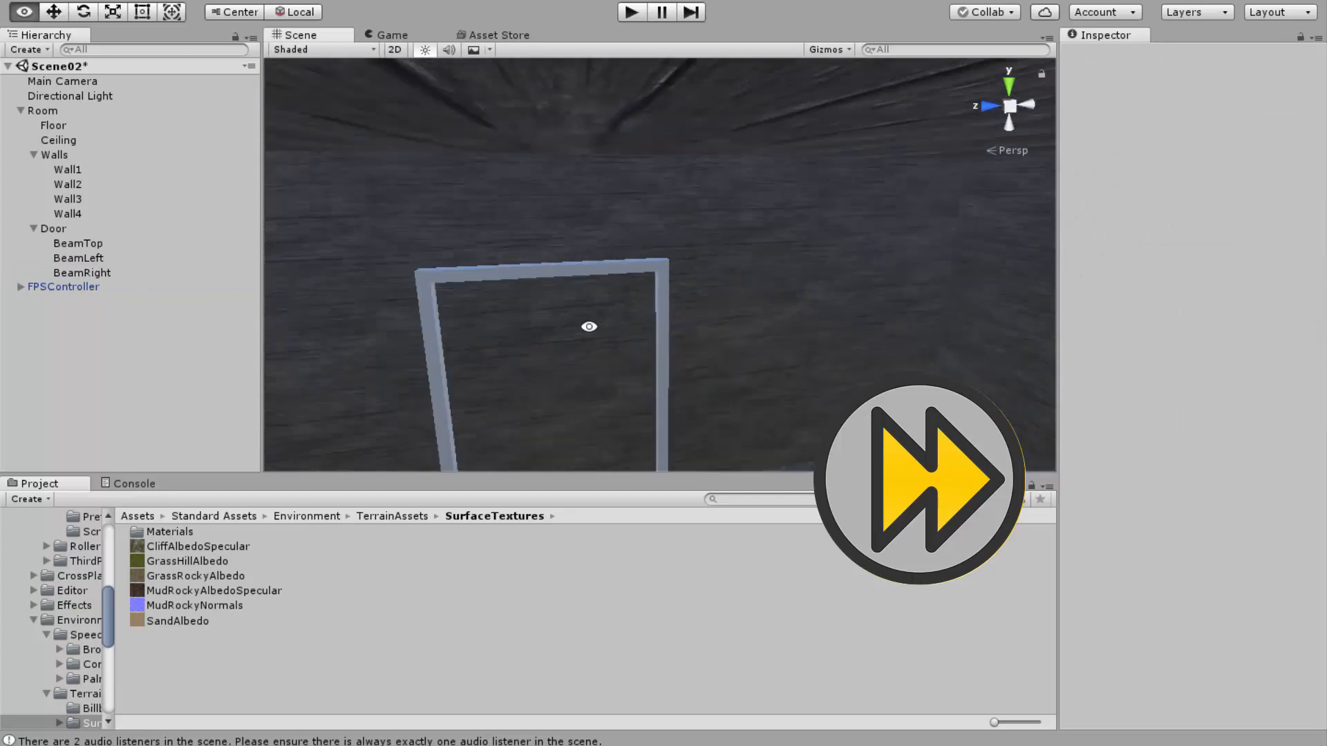
Apply the beam_albedo texture from the Medieval Buildings materials to the left, right and top beams of the door frame.
middle_drag(589, 326, 655, 192)
click(138, 517)
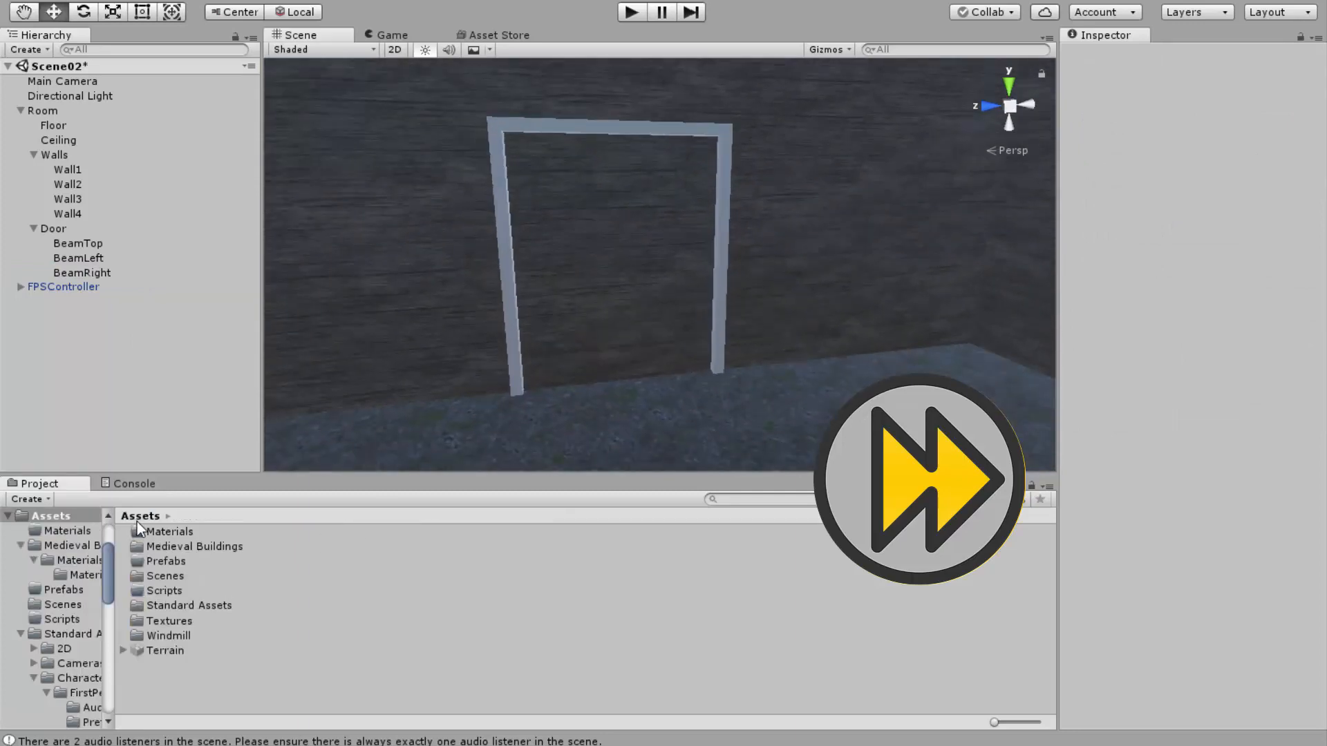
double_click(169, 547)
double_click(170, 531)
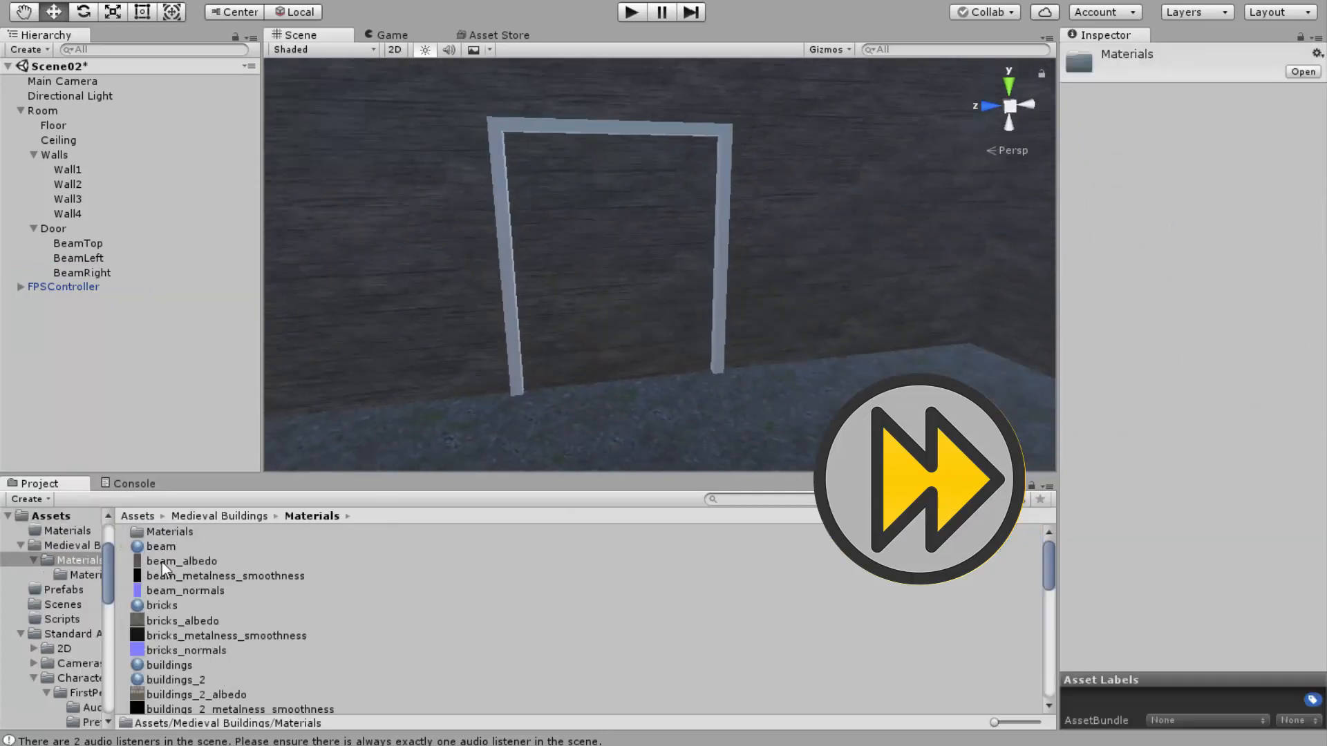
drag(162, 562, 514, 353)
drag(158, 566, 715, 365)
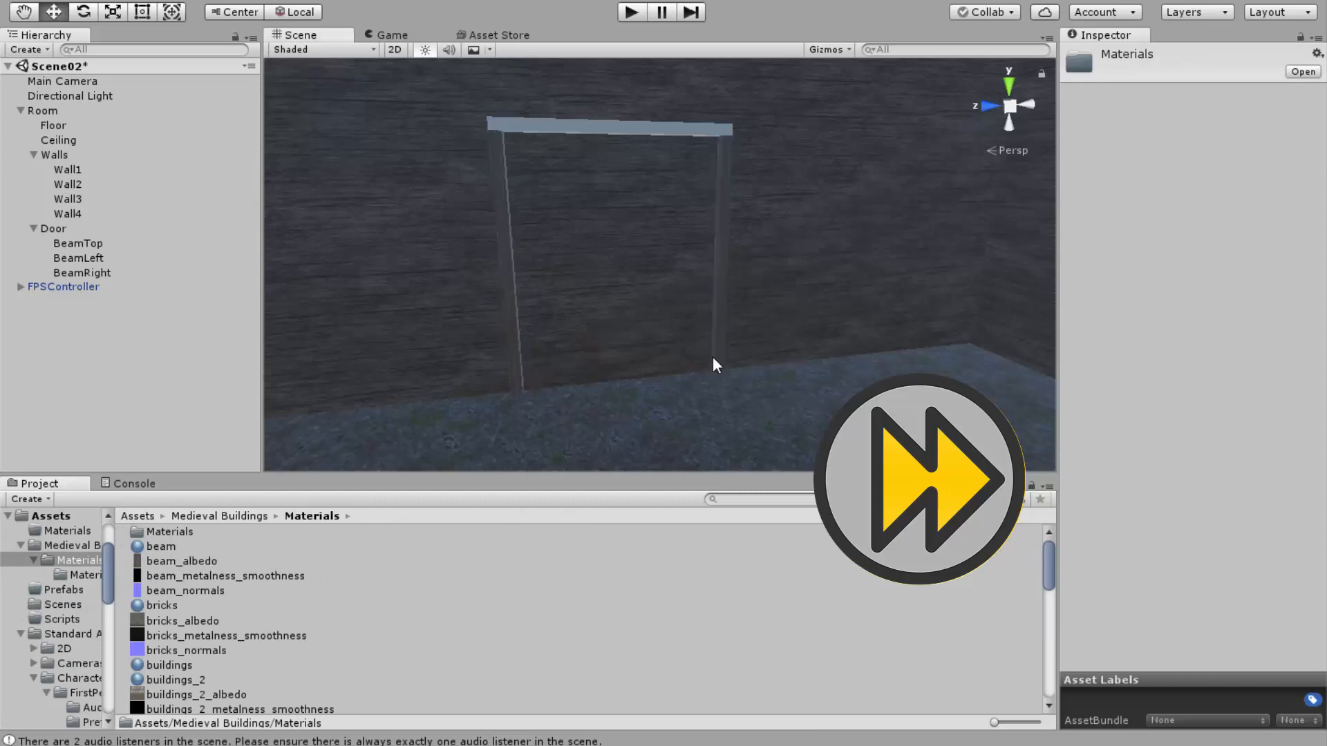
drag(523, 378, 599, 131)
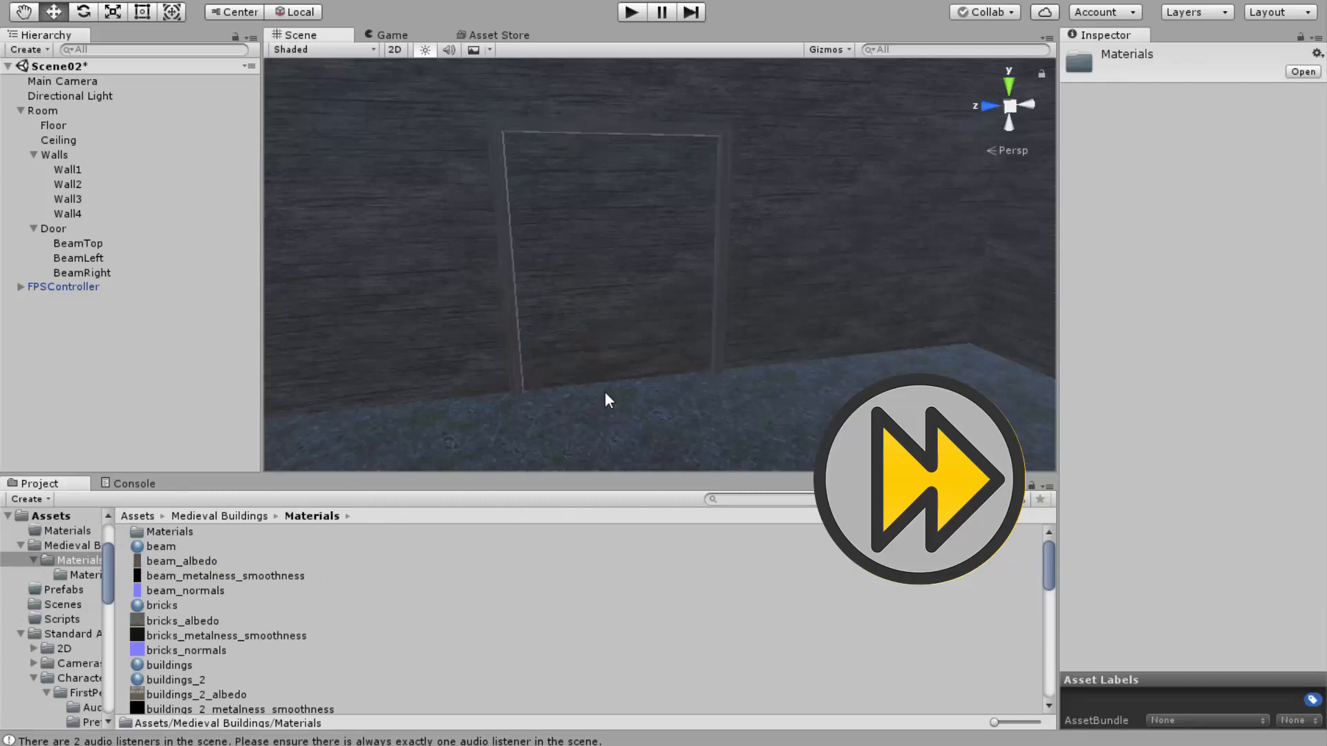
Add a cube as a child of the Door object and rename it Doorway.
click(53, 228)
right_click(68, 229)
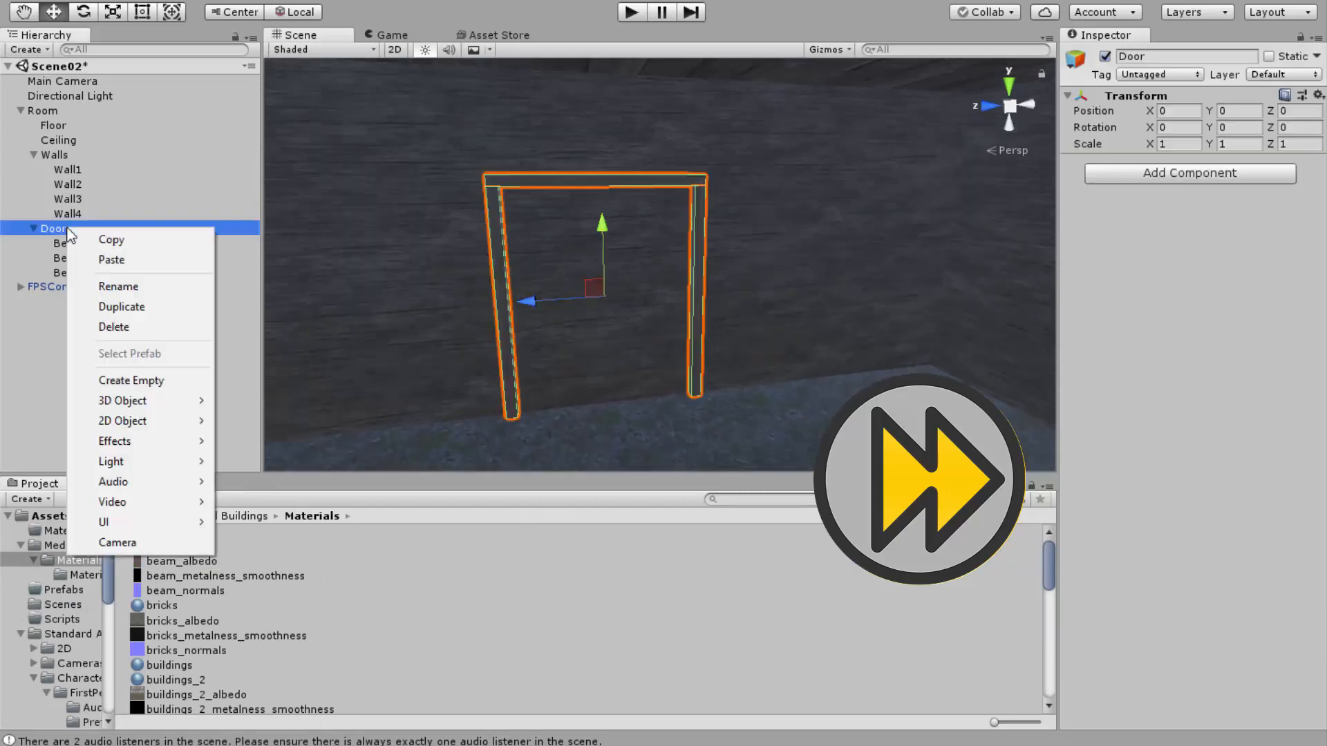
mouse_move(143, 400)
click(235, 401)
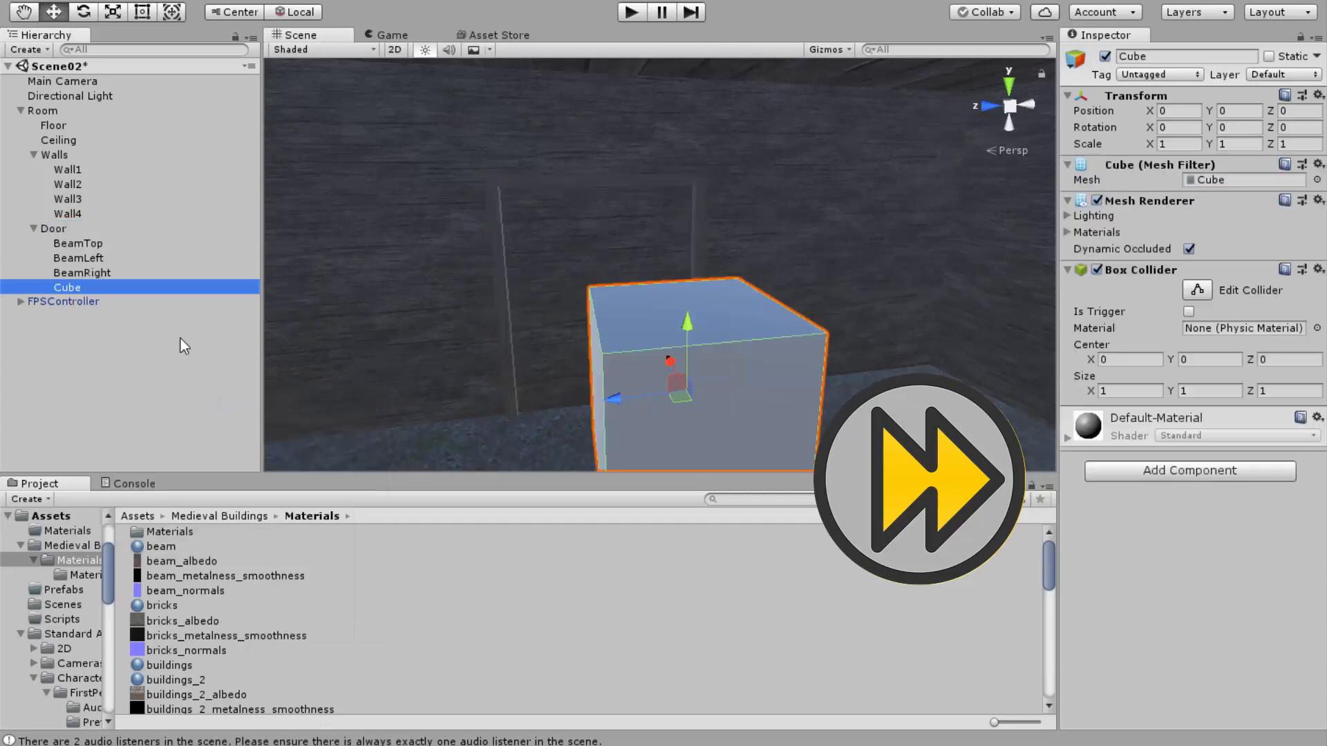
click(92, 292)
text(Doorway)
Move Doorway to the door frame at about X 5.31 and set its scale to X 0.2, Y 5, Z 4.
drag(669, 362, 719, 254)
drag(758, 256, 392, 247)
click(1294, 143)
text(4)
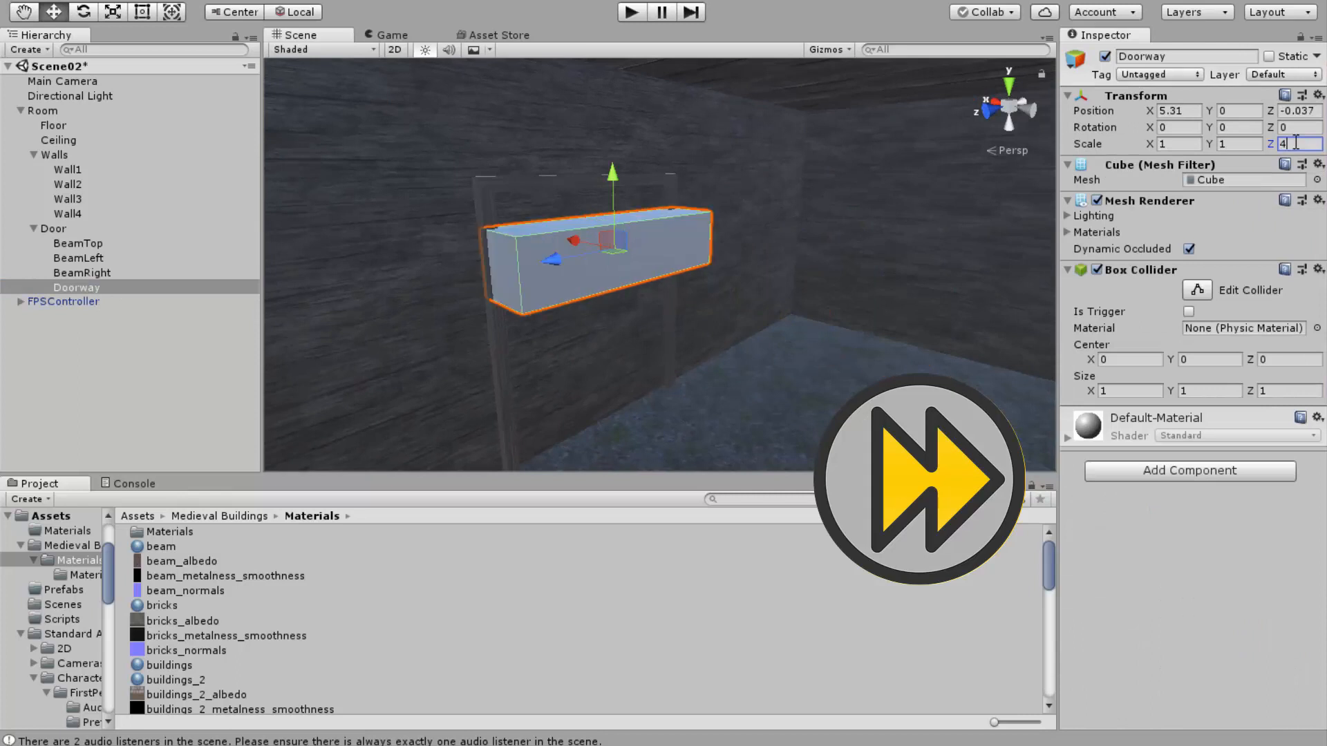
click(1178, 144)
text(0.2)
click(1238, 144)
text(5)
Set Doorway's Y scale to 4.5 and snap its corner to the frame, placing it at X 5.734, Y -1.24, Z -0.2.
drag(613, 183, 897, 285)
click(487, 302)
click(597, 280)
click(1231, 143)
text(4.5)
alt+scroll(497, 201, up, 5)
key(v)
click(629, 131)
click(629, 173)
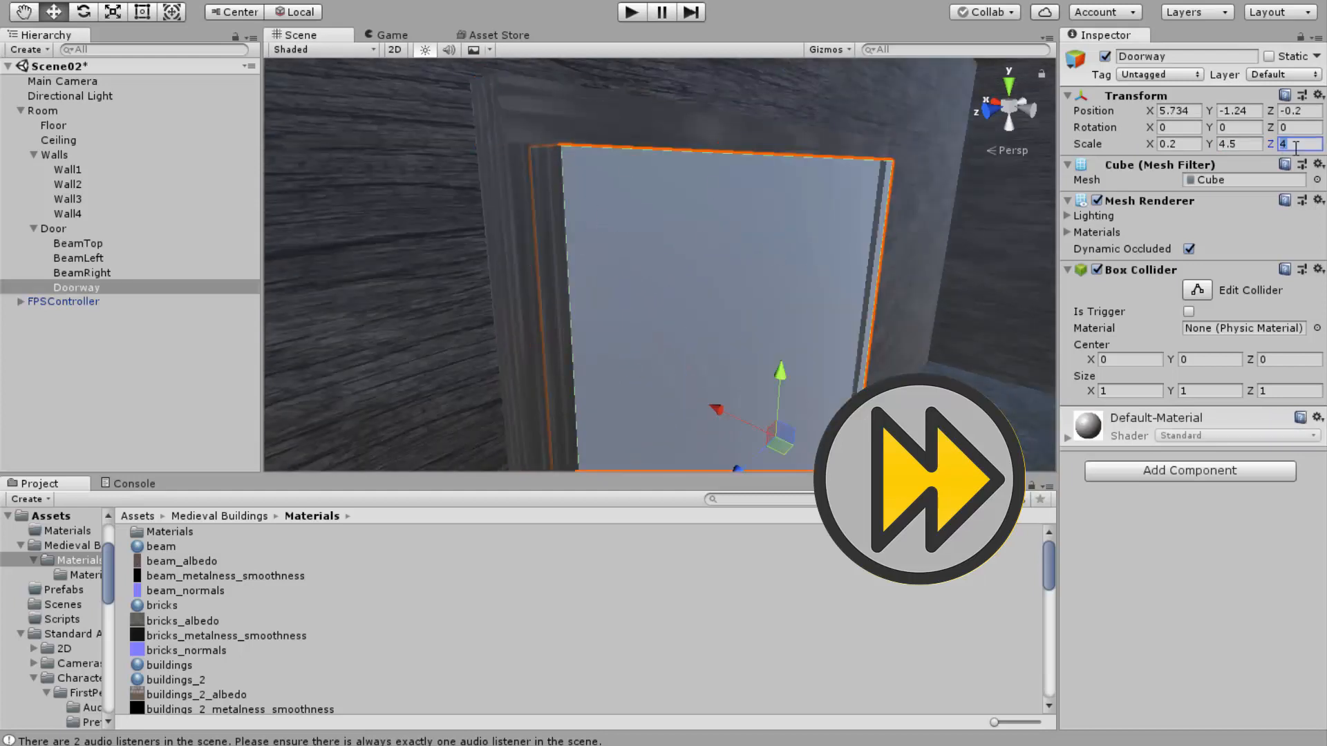
Narrow Doorway to a Z scale of 3.6 and snap its upper corner into the corner of the beam frame.
click(1293, 144)
text(3.6)
alt+drag(864, 318, 732, 329)
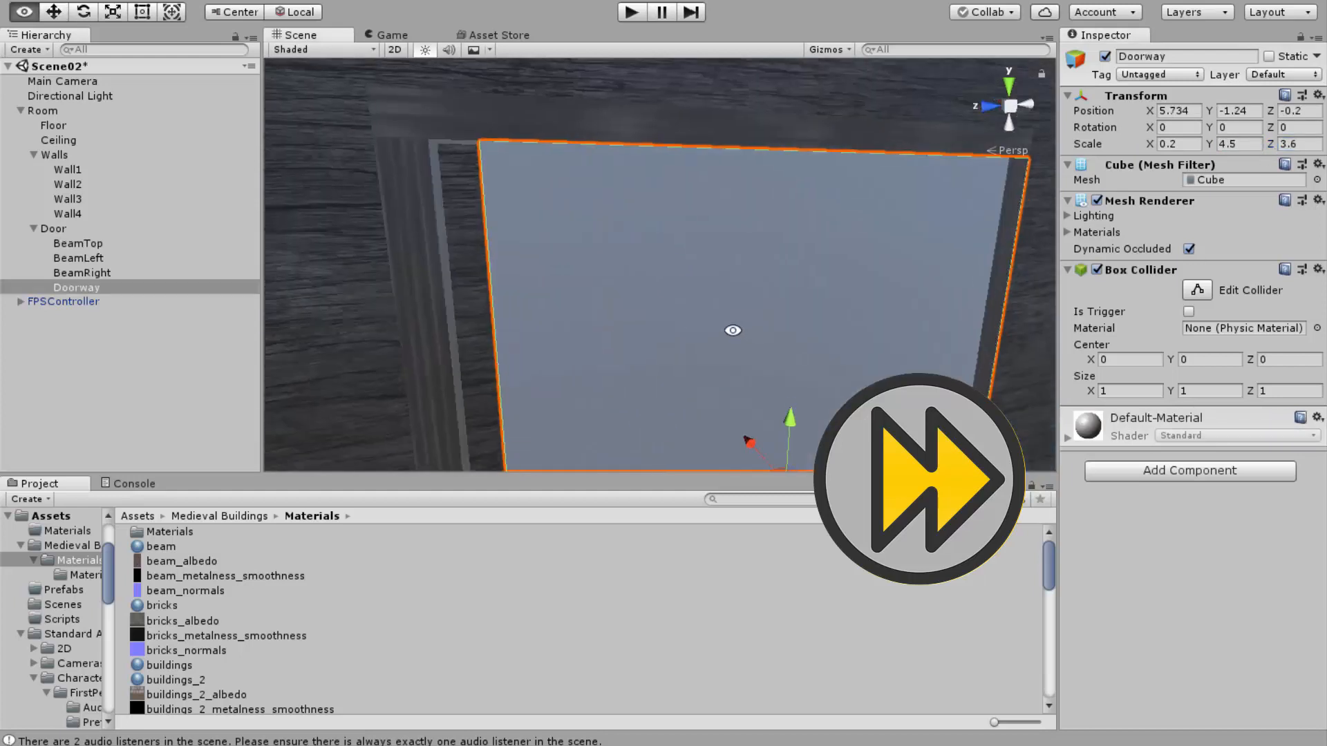
key(v)
drag(484, 145, 476, 143)
scroll(853, 288, down, 4)
alt+drag(853, 289, 922, 333)
In the browser's image results, pick the seamless wood planks image and save it as woodDoor.jpg in the project's Assets/Textures folder.
scroll(922, 333, down, 12)
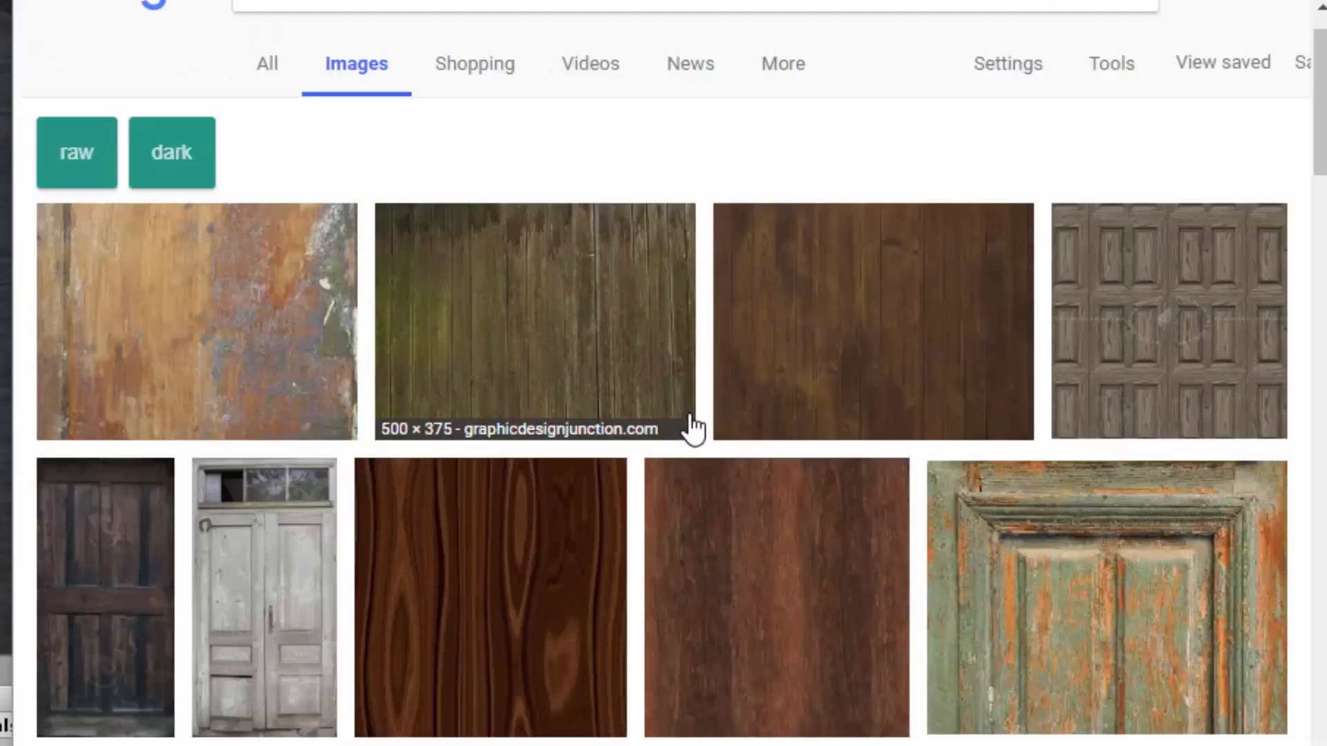
scroll(688, 426, down, 3)
click(252, 637)
right_click(347, 279)
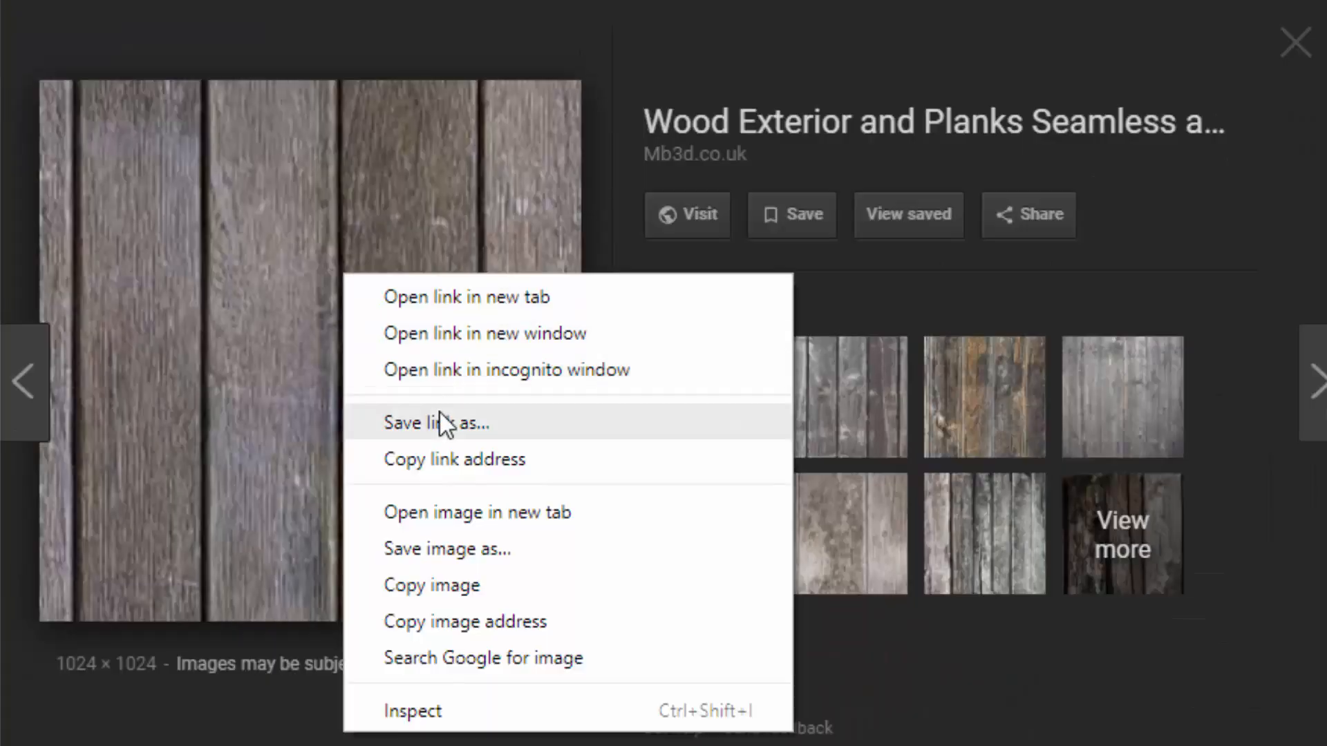
click(466, 546)
text(woodDoor)
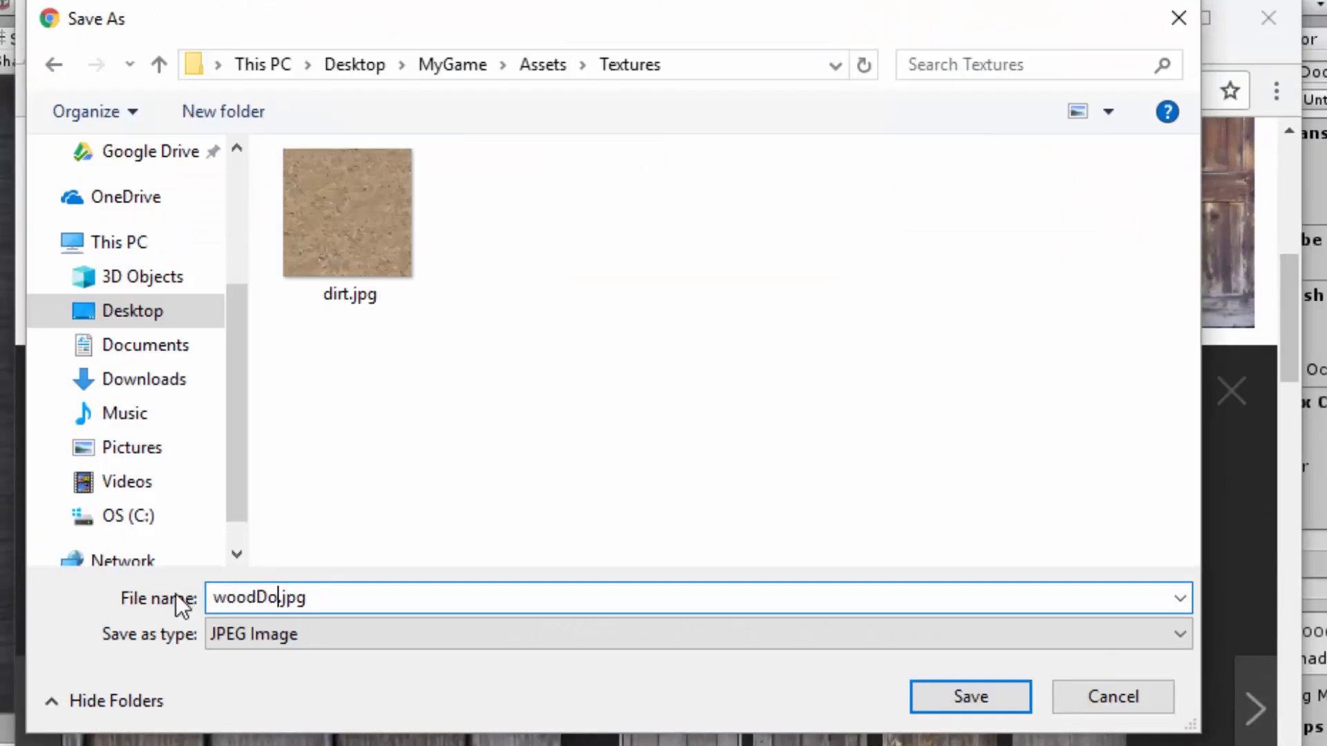
click(940, 702)
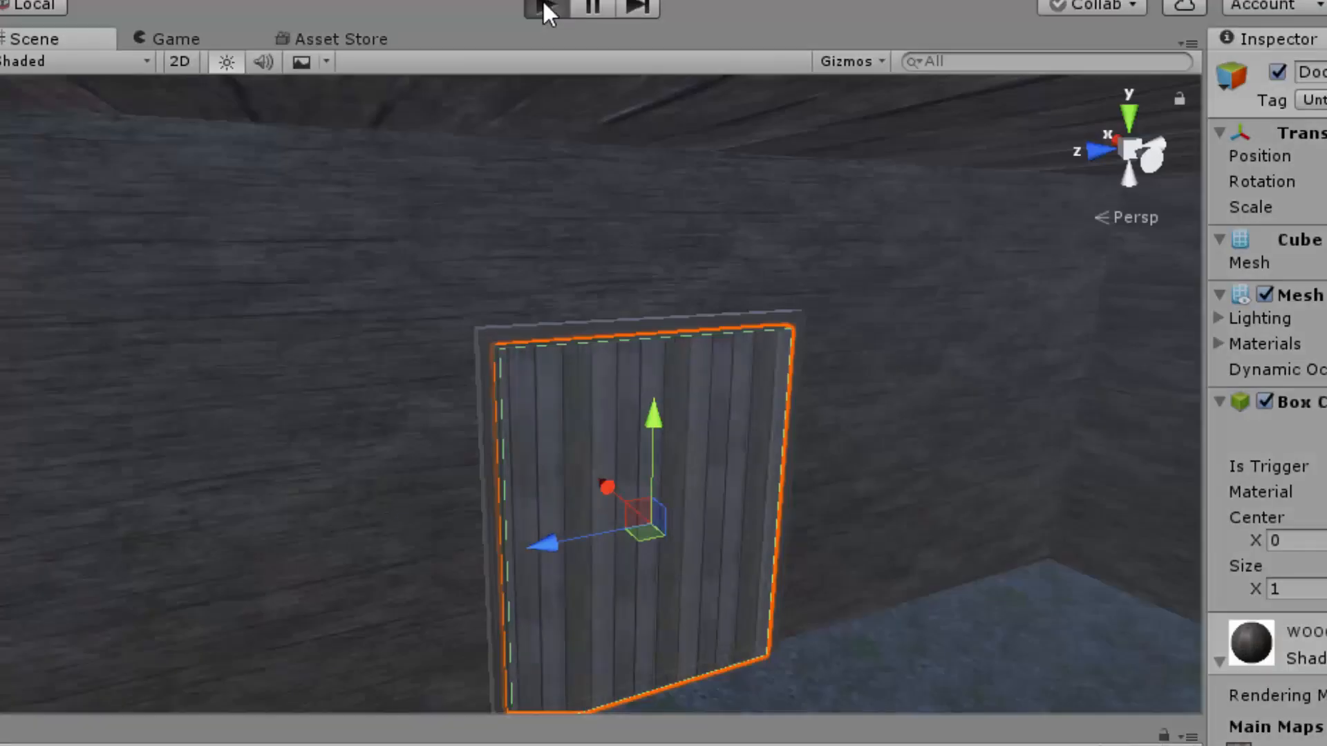
Play the scene and walk back and forth in front of the wood-textured door to check it.
click(544, 6)
key(w)
key(s)
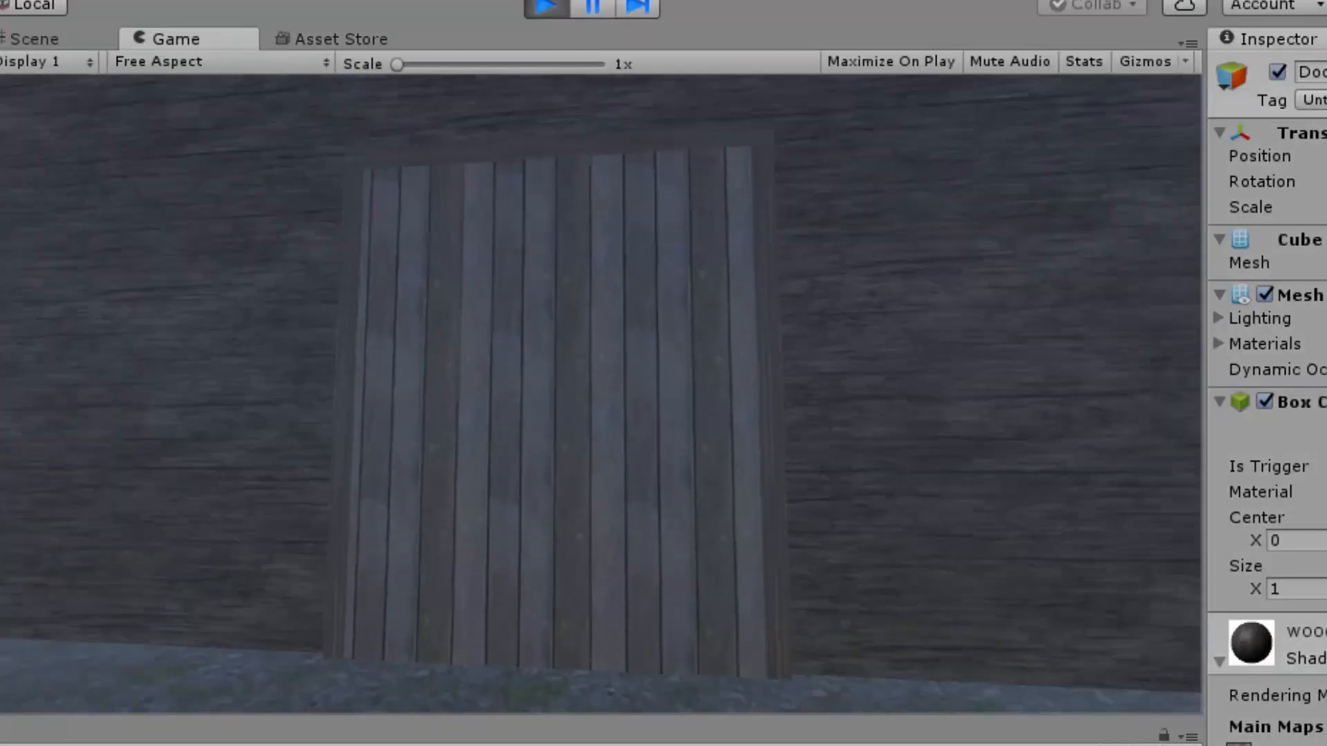